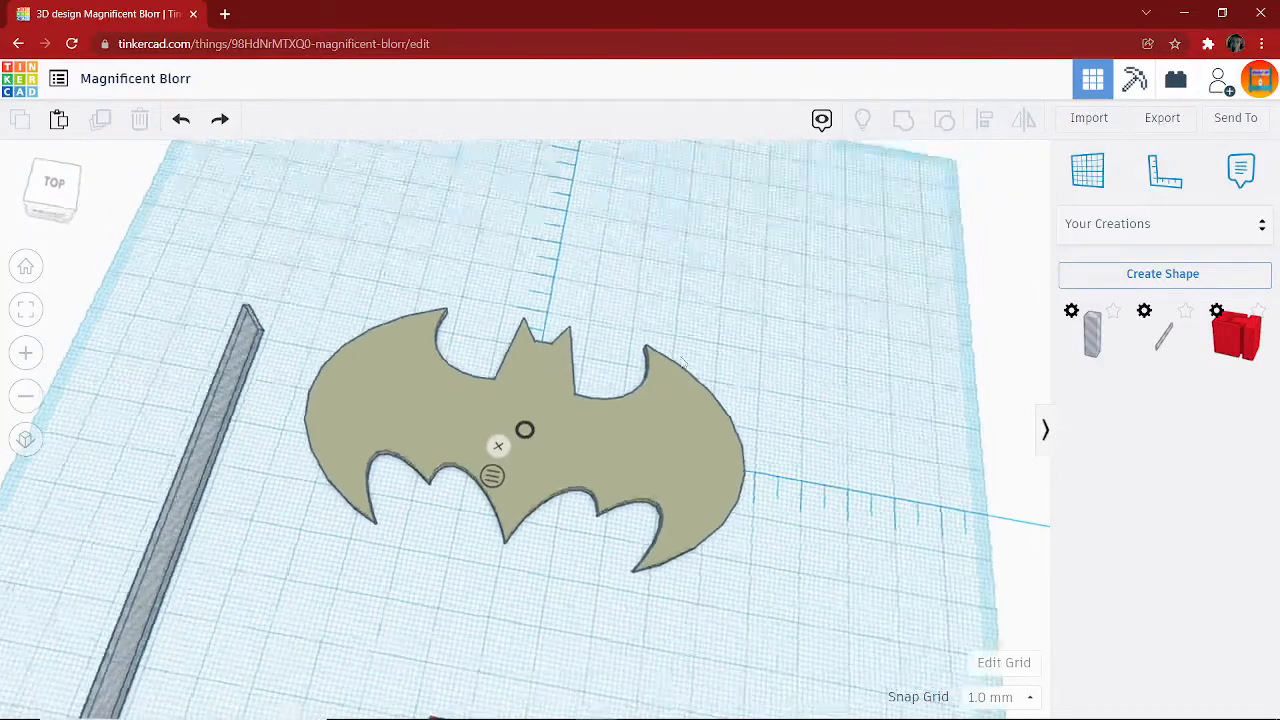
Examine the bat shape, the long cutout strip and the red clip from several angles.
click(533, 428)
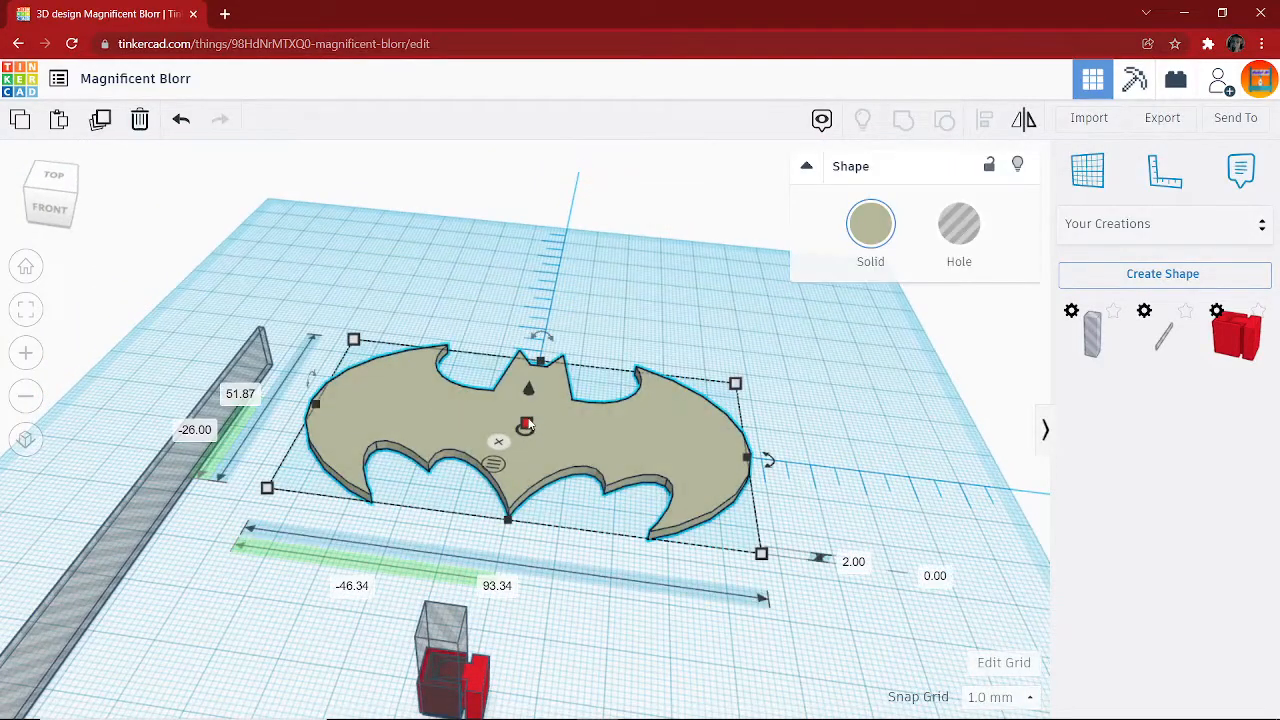
right_drag(660, 470, 490, 527)
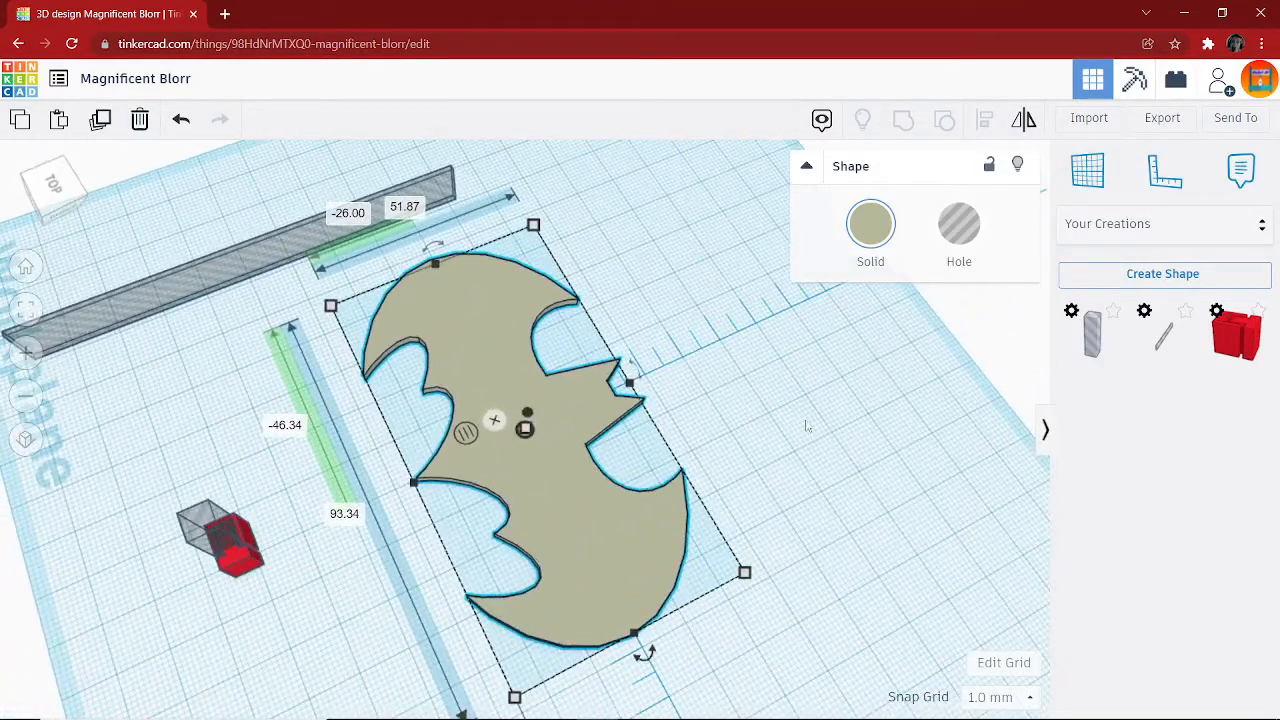
click(715, 346)
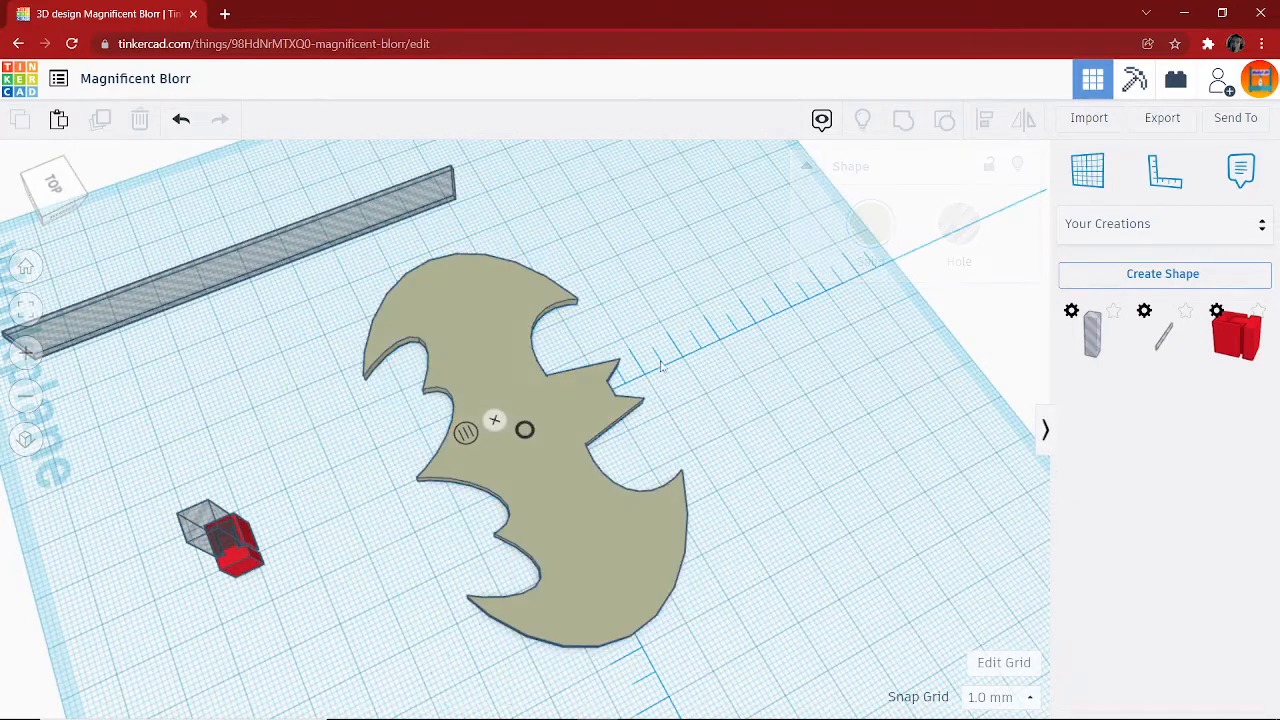
click(525, 431)
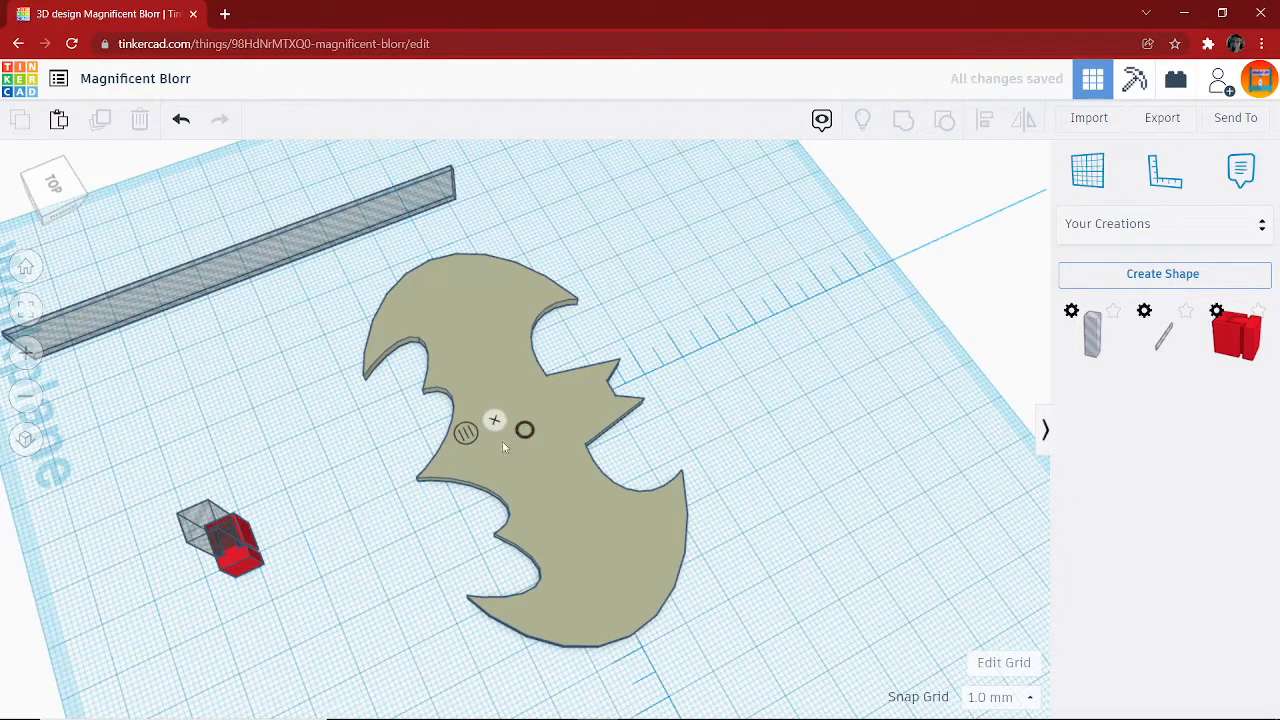
right_drag(398, 447, 468, 447)
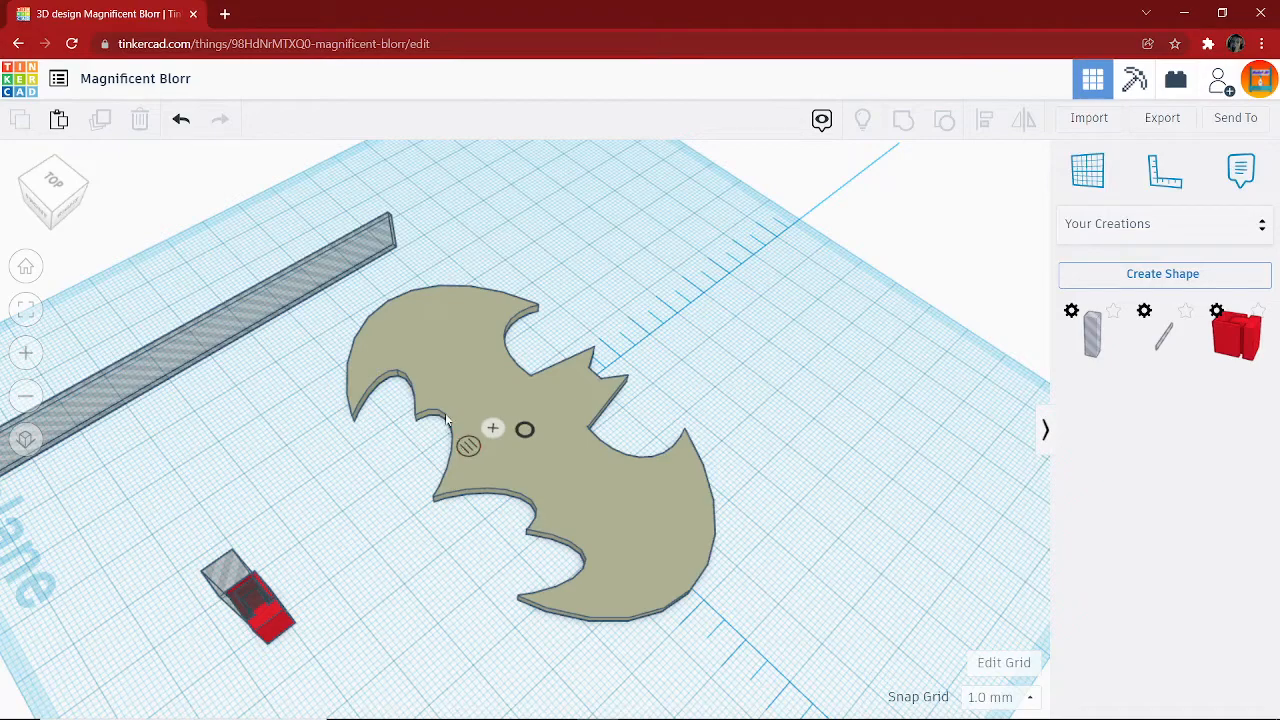
right_drag(378, 573, 553, 420)
click(553, 420)
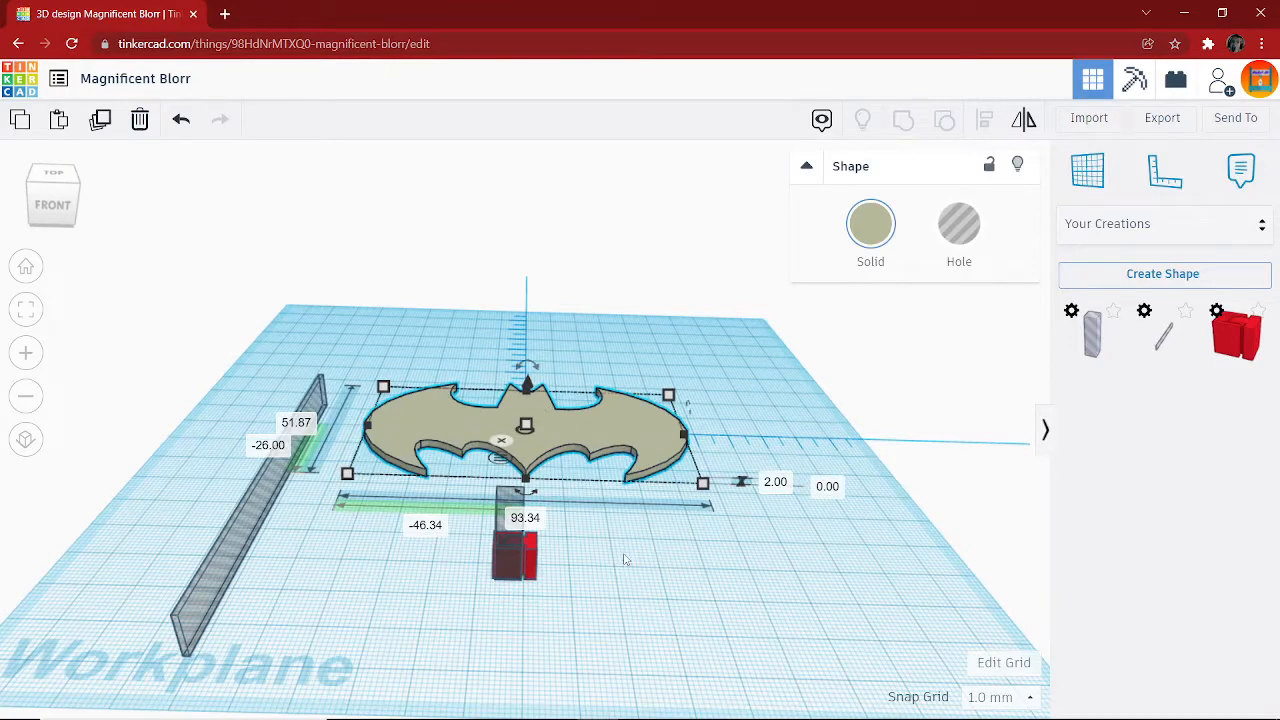
click(624, 560)
right_drag(446, 418, 223, 540)
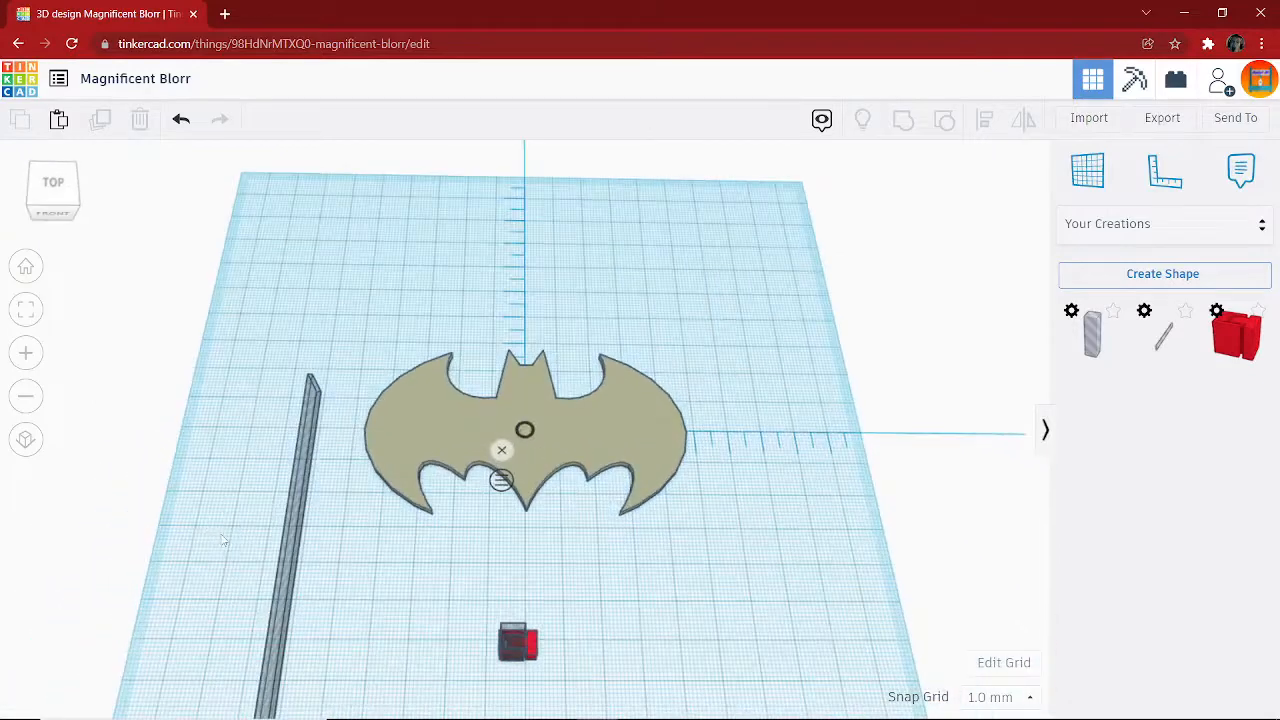
Move the long thin cutout strip onto the middle of the bat, at offsets of -1 mm across and -50 mm lengthwise.
click(288, 543)
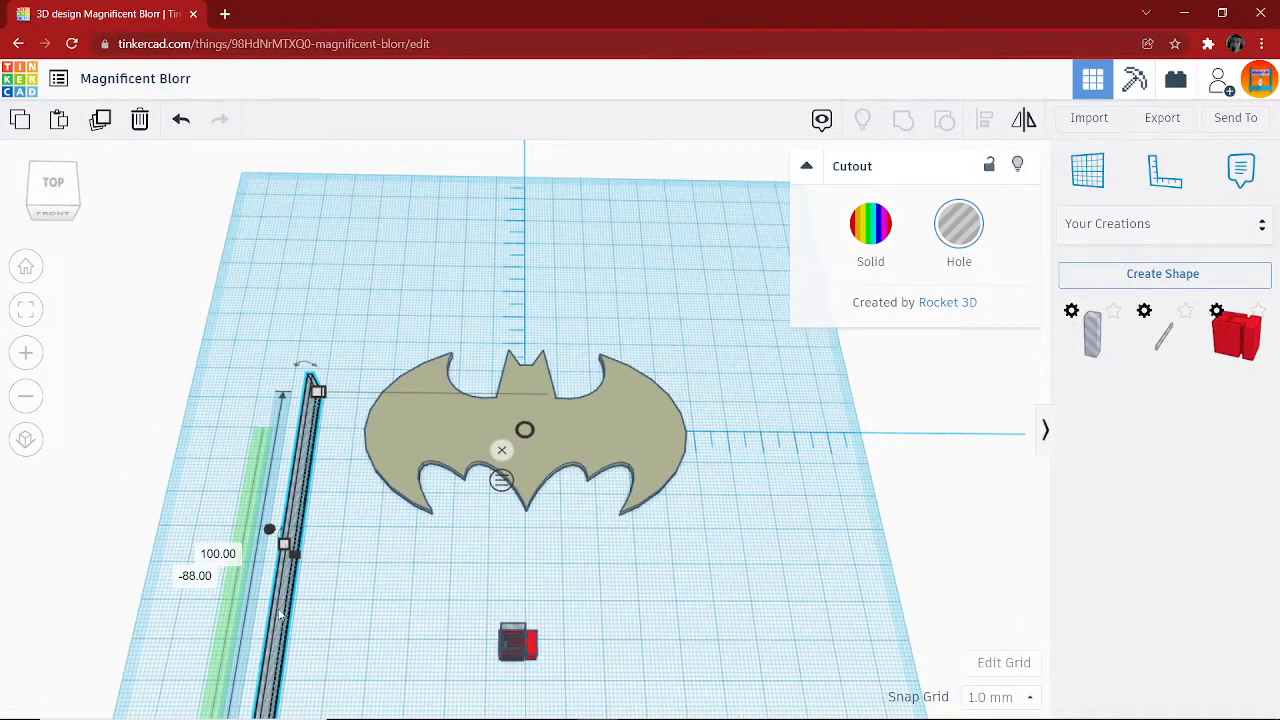
drag(269, 605, 263, 535)
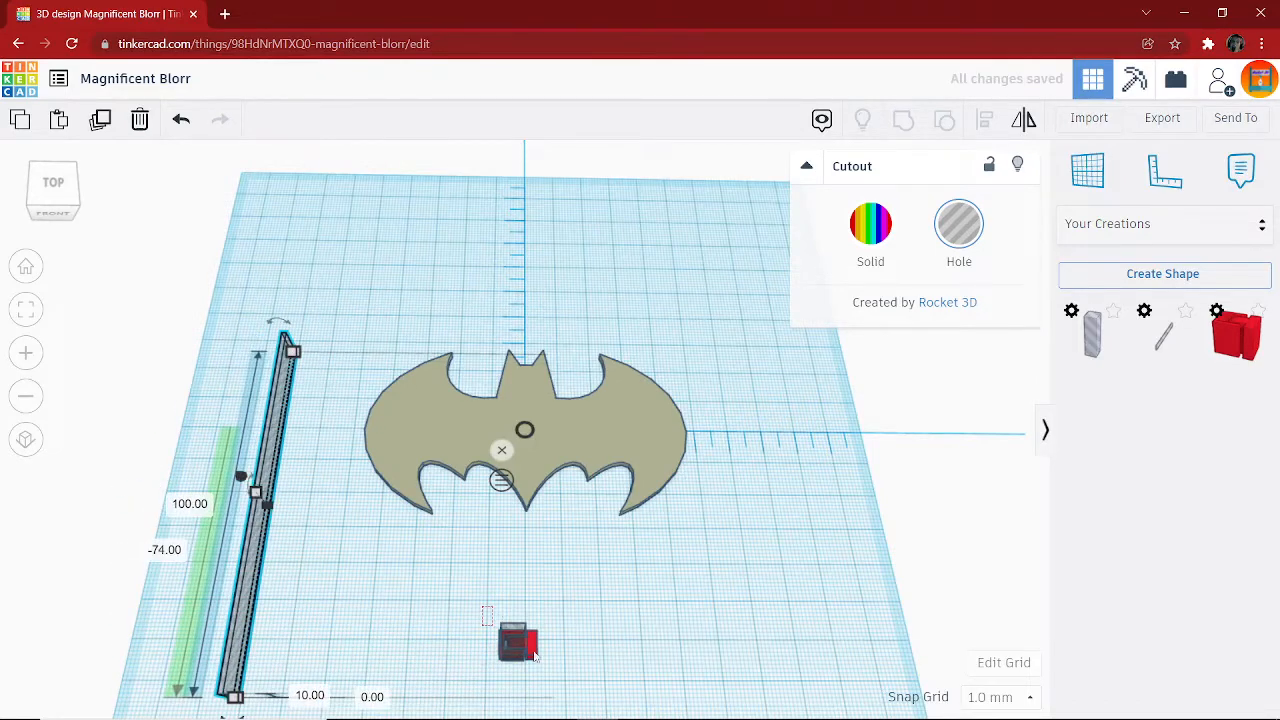
drag(487, 609, 600, 686)
click(769, 598)
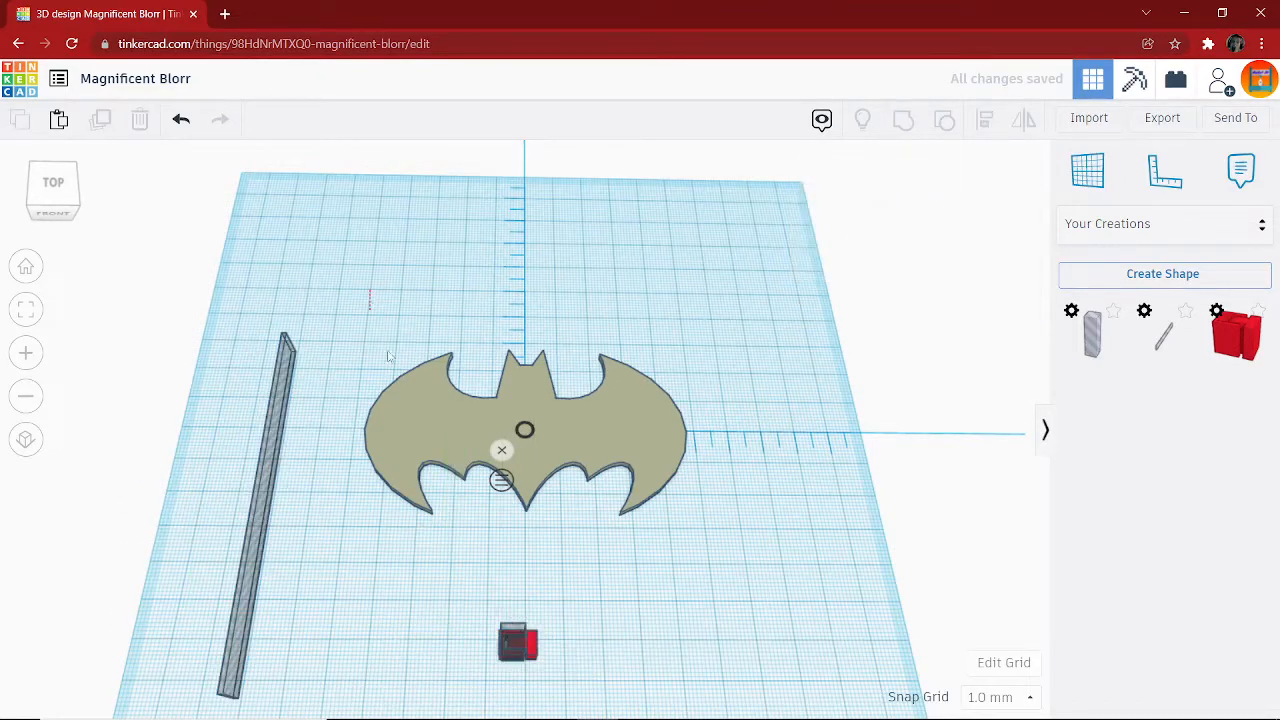
drag(370, 290, 712, 532)
click(670, 590)
drag(249, 548, 527, 481)
right_drag(529, 481, 617, 437)
drag(617, 437, 645, 421)
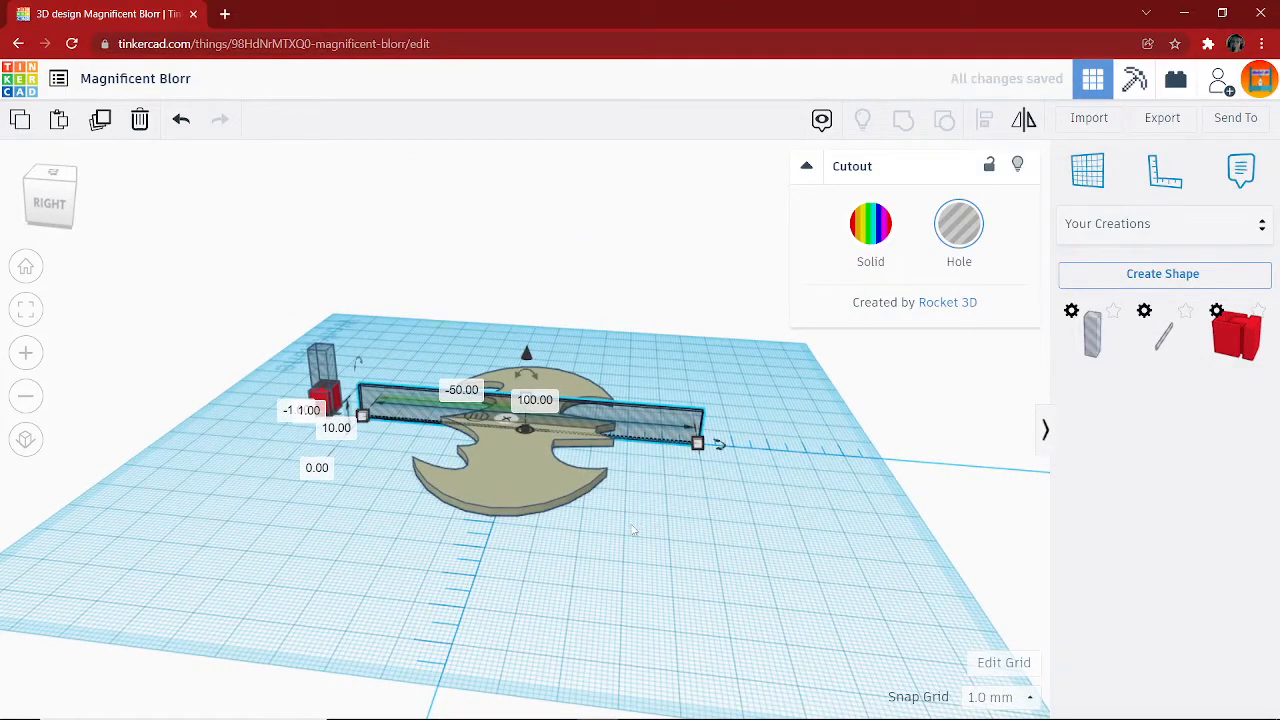
right_drag(644, 416, 850, 515)
right_drag(776, 546, 762, 604)
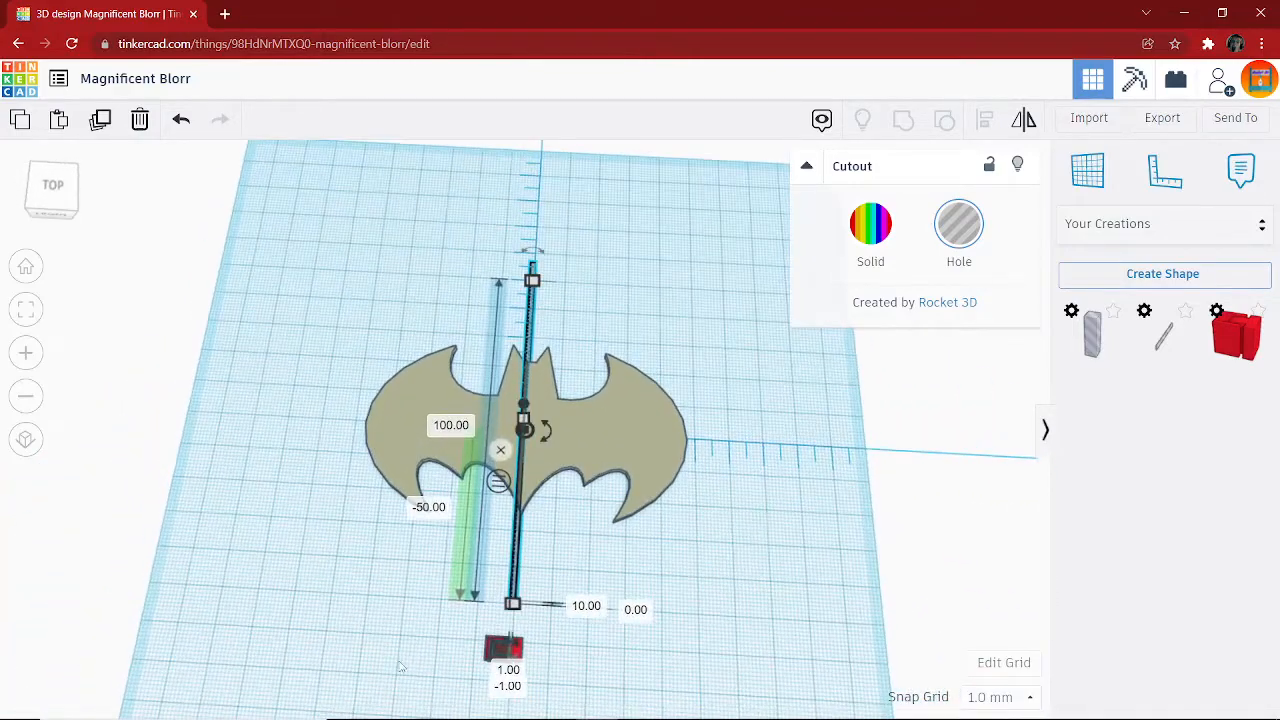
Select the red clip together with its hole block and move both to the front-left corner of the workplane, clear of the bat.
right_drag(590, 658, 372, 530)
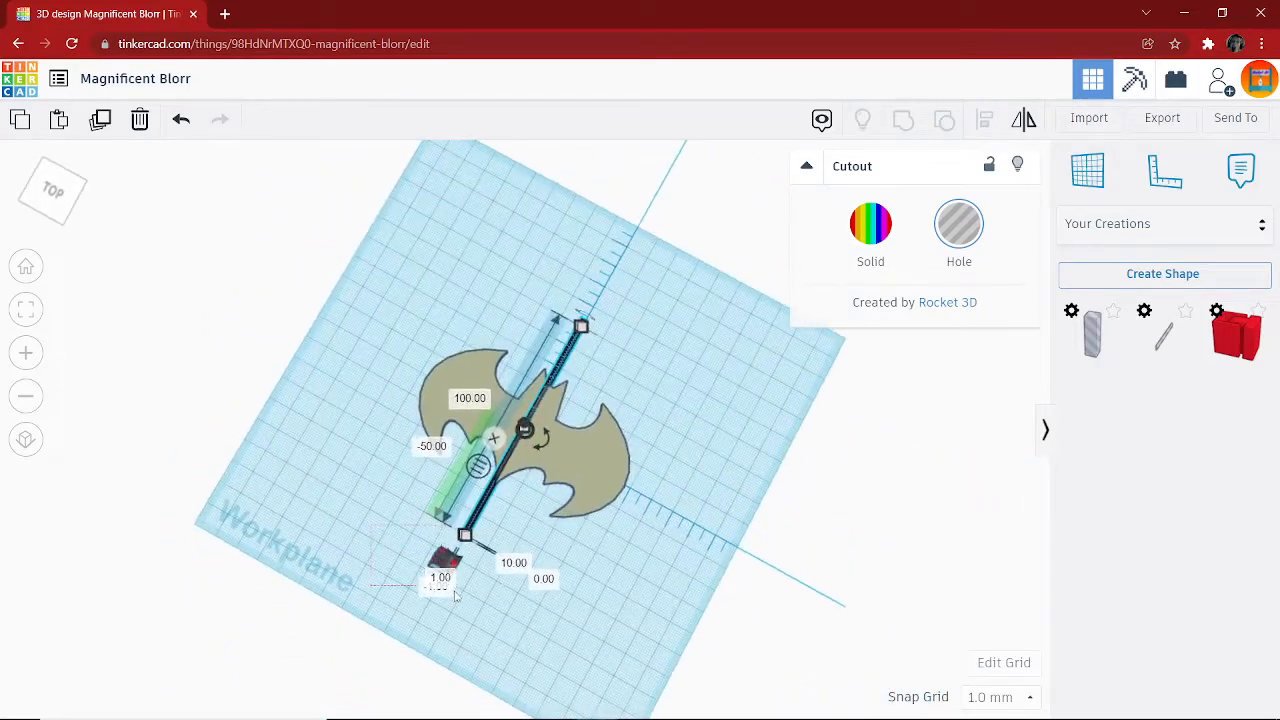
drag(453, 607, 455, 605)
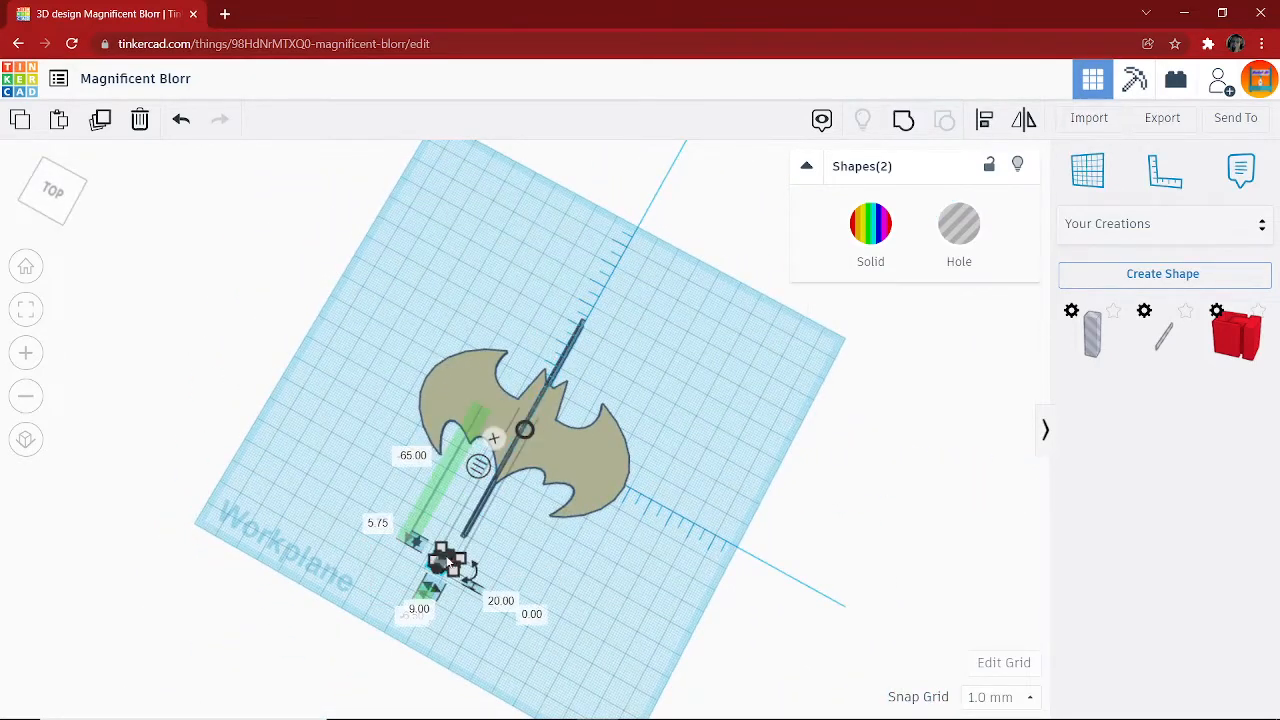
right_drag(542, 558, 516, 550)
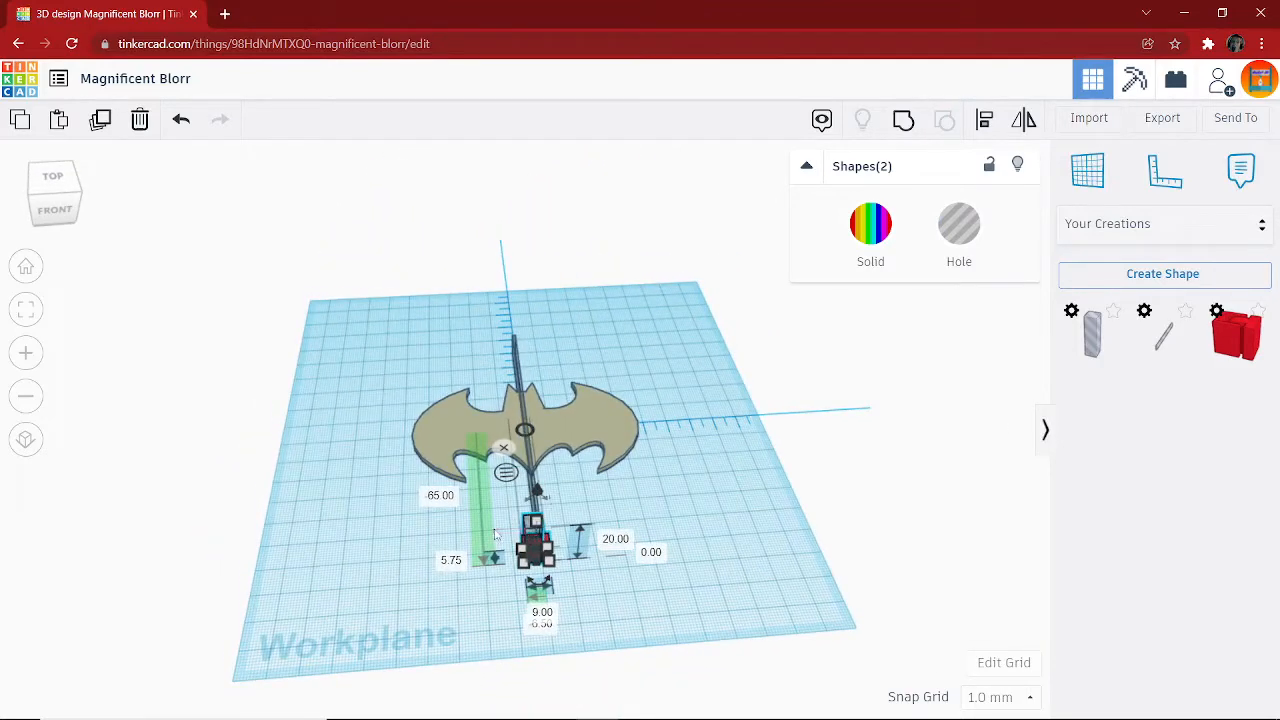
click(494, 535)
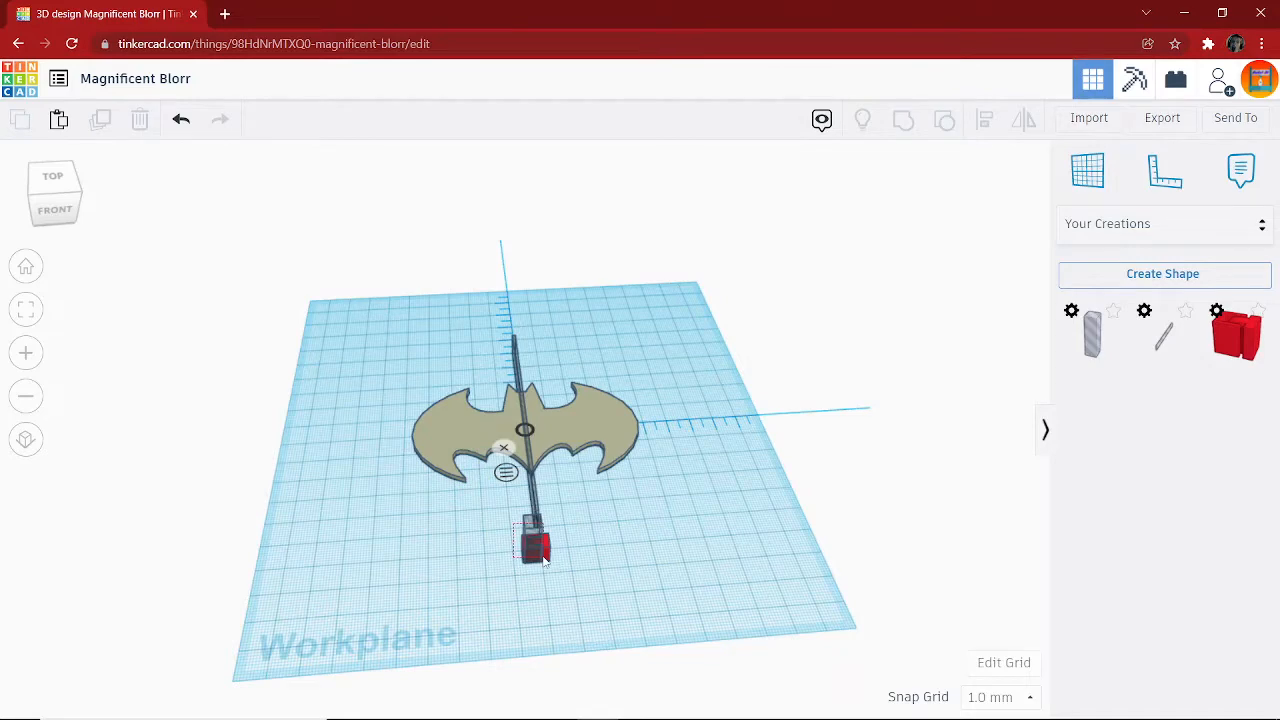
drag(545, 562, 547, 556)
click(671, 490)
right_drag(632, 500, 330, 451)
drag(405, 540, 405, 540)
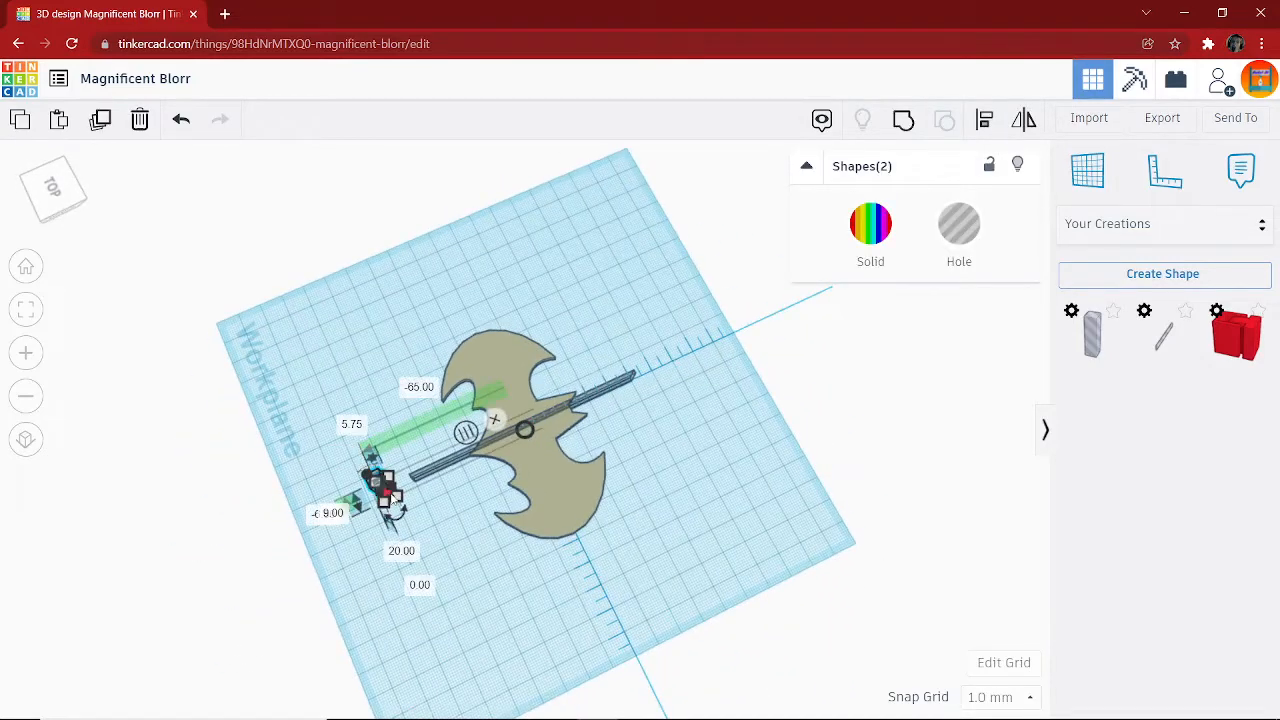
right_drag(370, 503, 452, 543)
drag(445, 515, 280, 483)
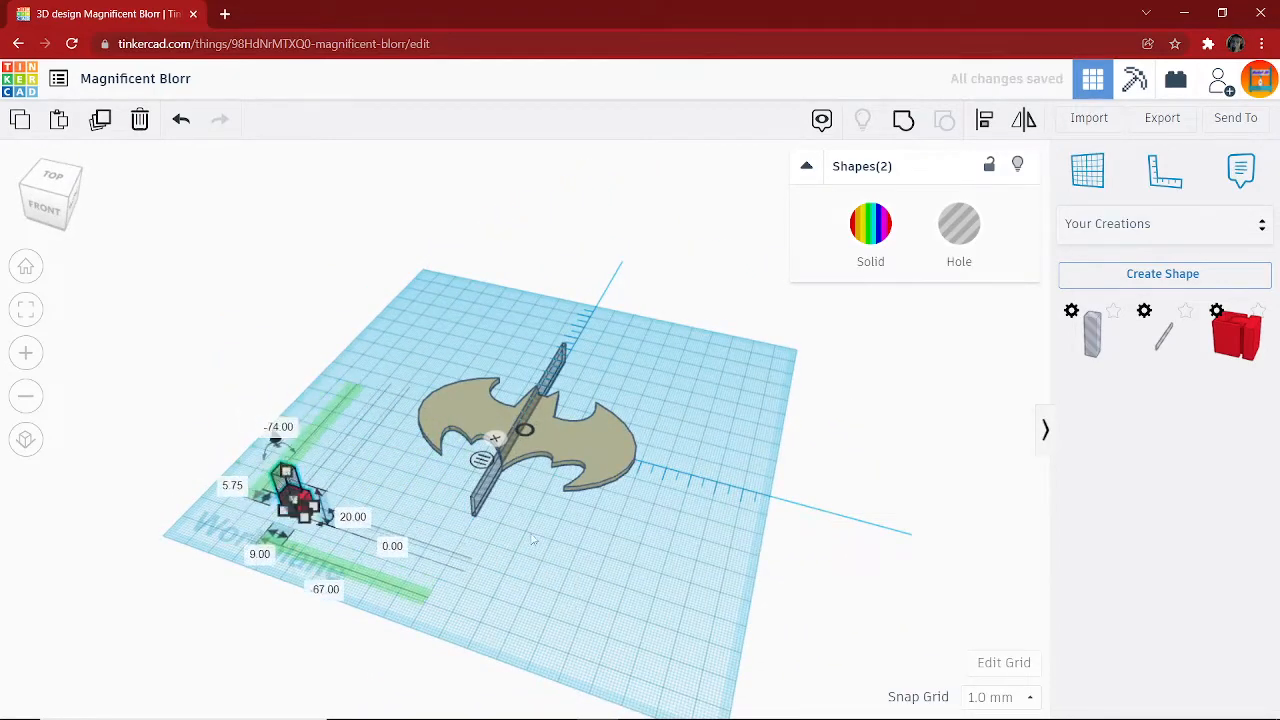
Try duplicating the cutout strip on the bat with the copy's sideways offset at 0 mm, and undo both changes.
right_drag(566, 602, 478, 522)
click(526, 505)
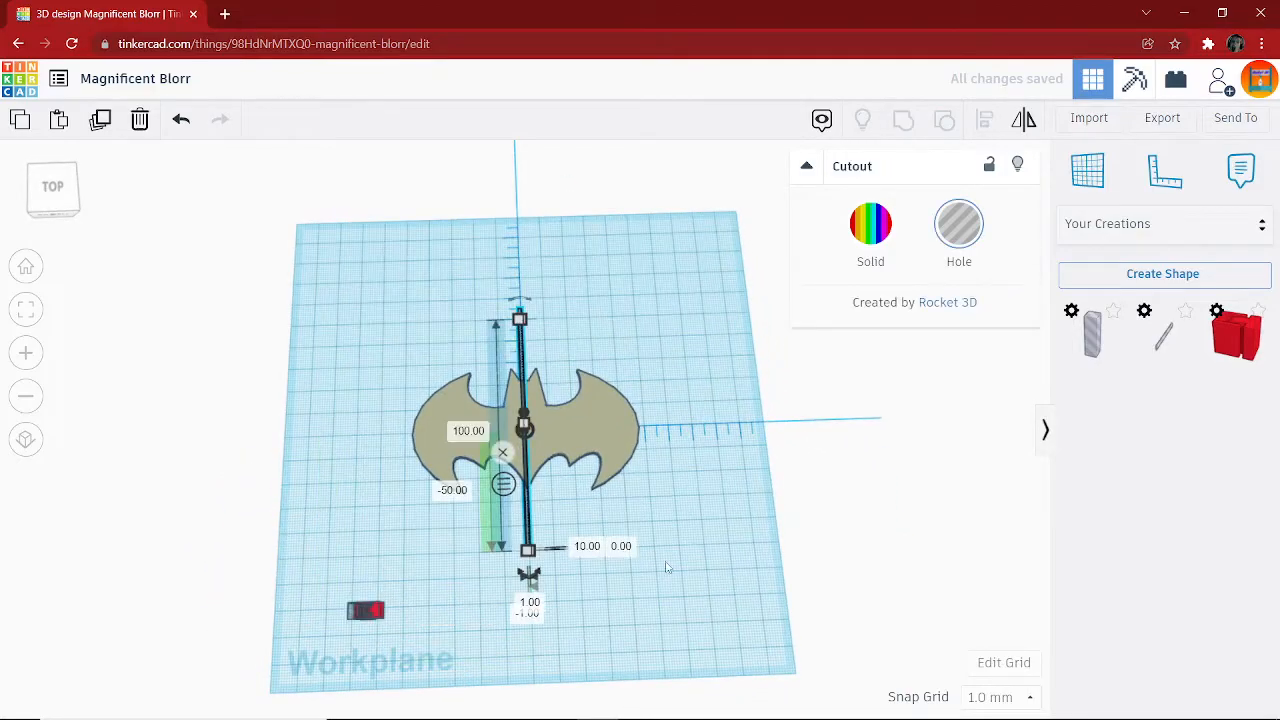
right_drag(666, 566, 566, 443)
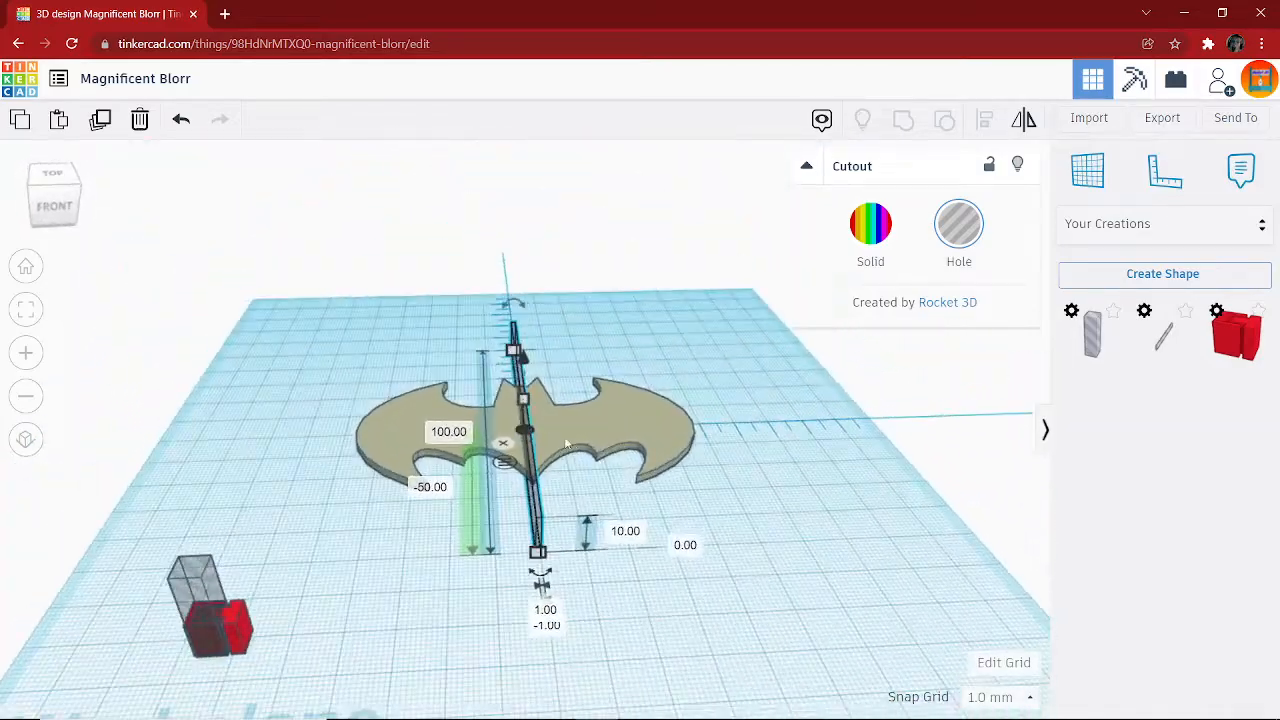
click(100, 120)
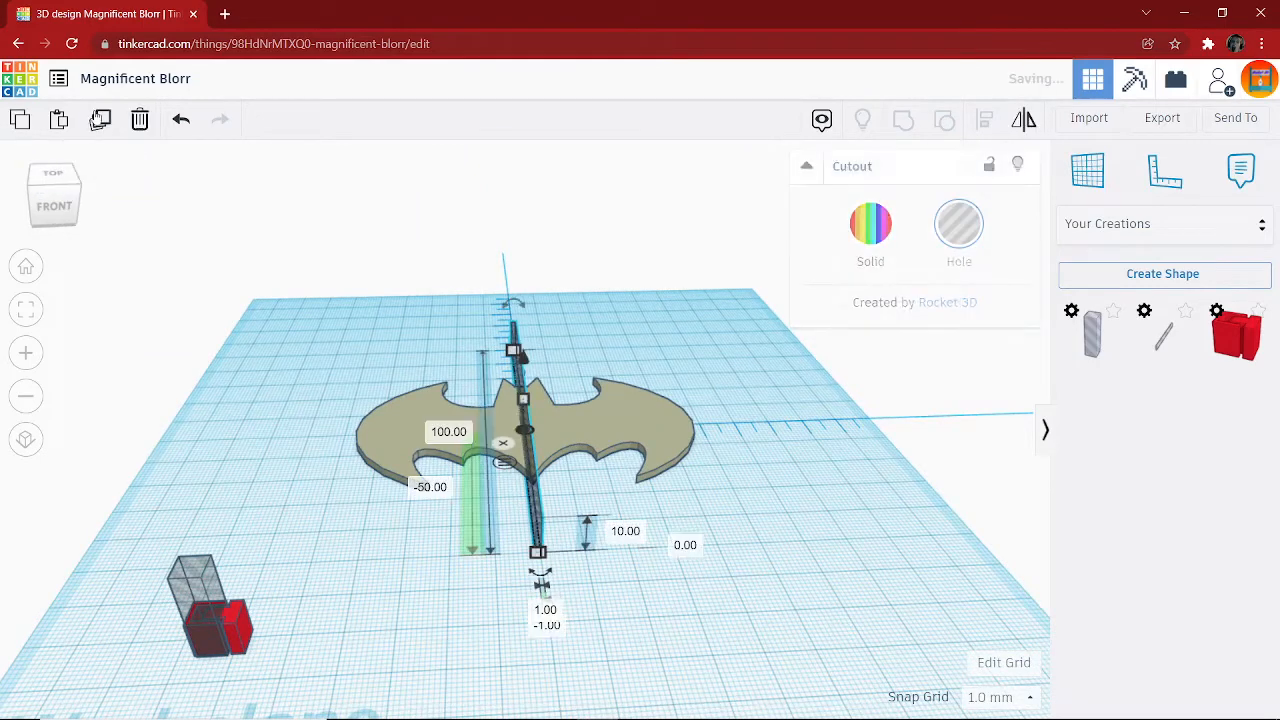
mouse_move(648, 636)
right_down()
mouse_move(680, 583)
mouse_move(663, 583)
mouse_move(645, 612)
right_up()
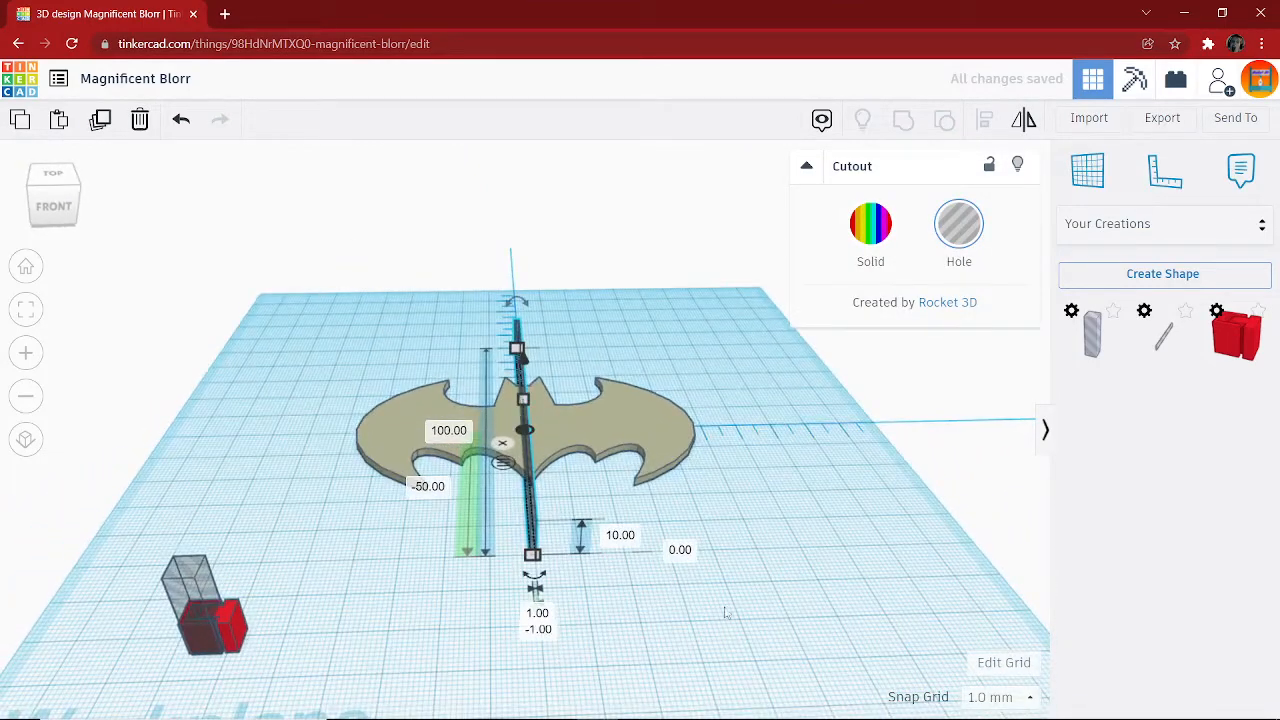
click(541, 631)
text(0)
key(Return)
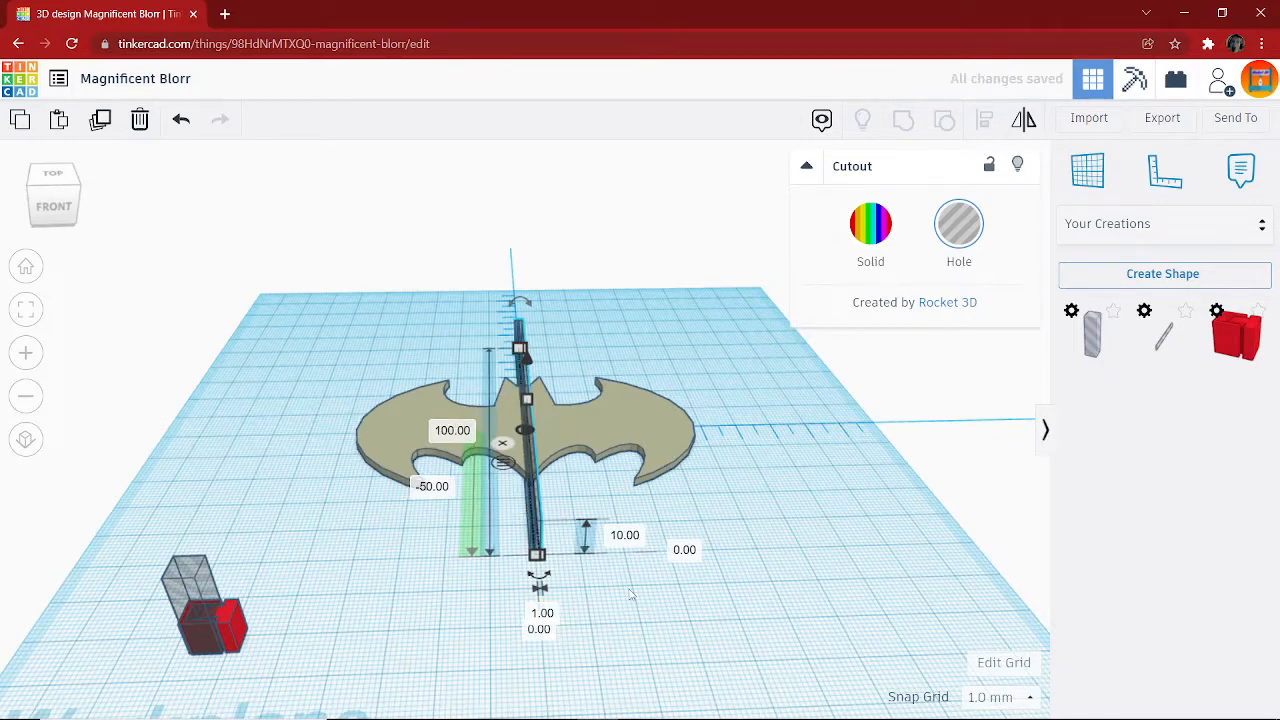
right_drag(622, 610, 583, 578)
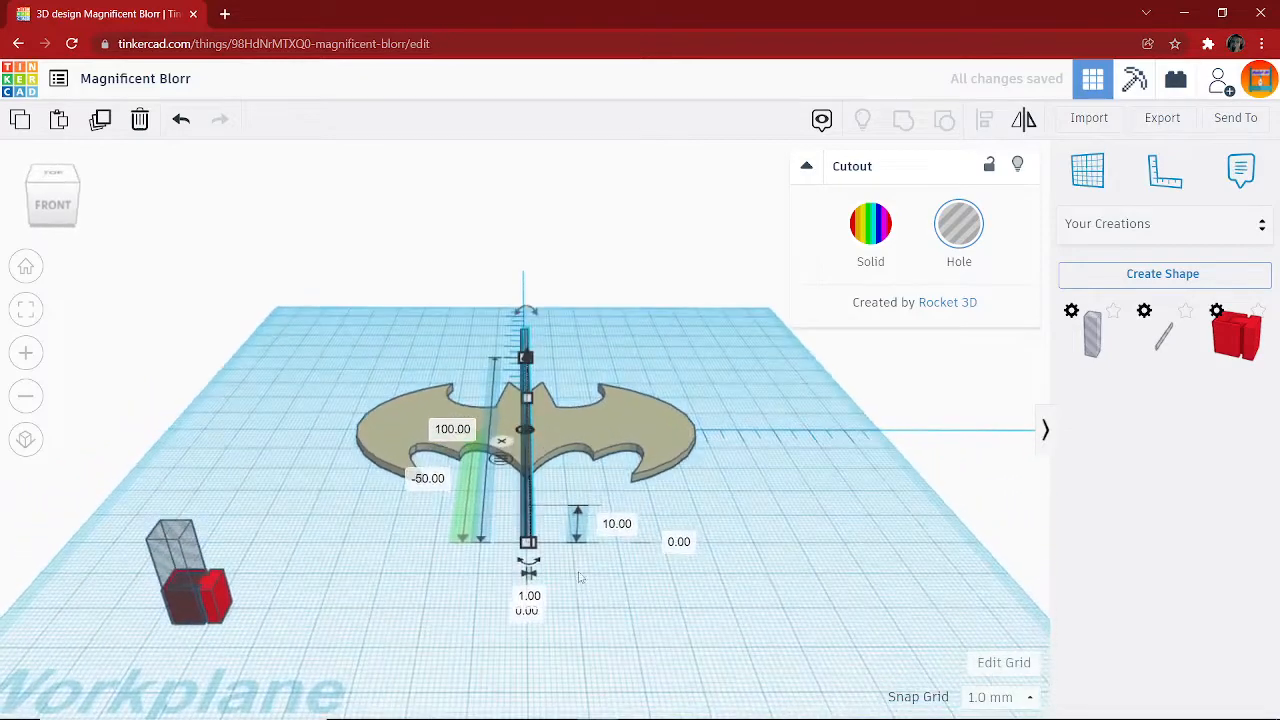
click(179, 120)
click(179, 120)
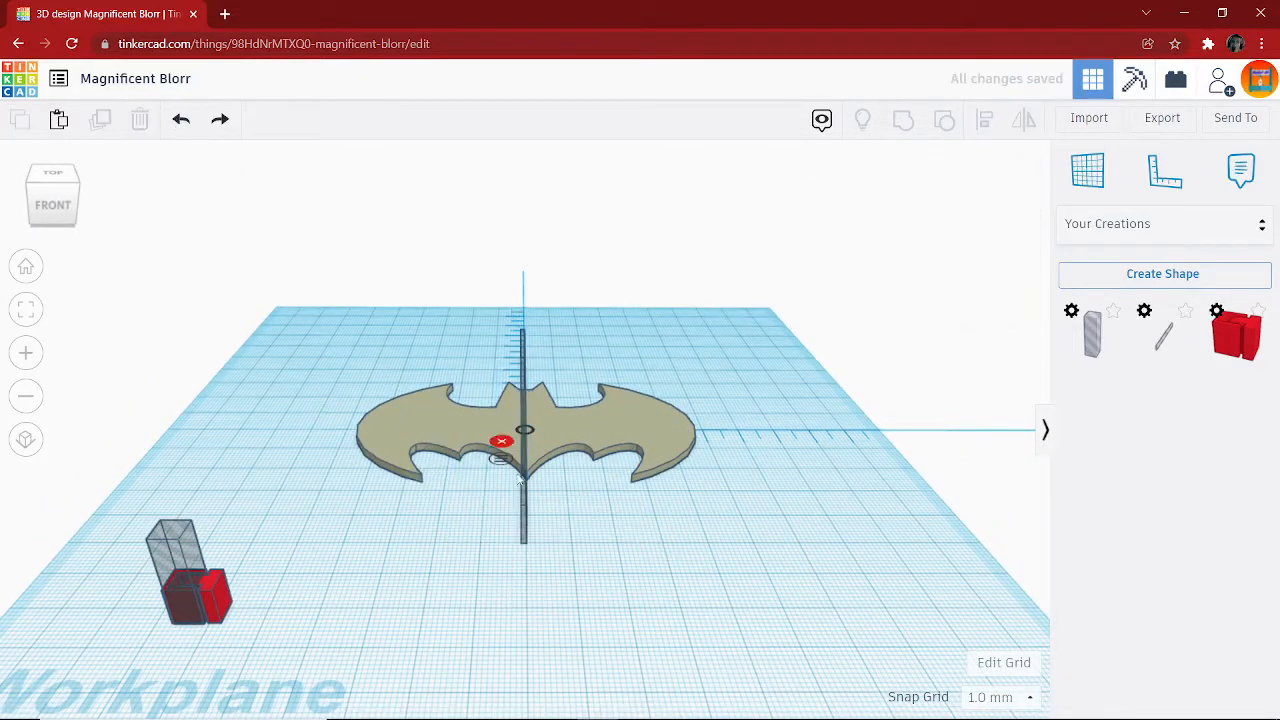
Set the cutout strip's sideways offset from the bat's centre line to 0 mm and try 0.5 mm.
click(524, 503)
click(524, 611)
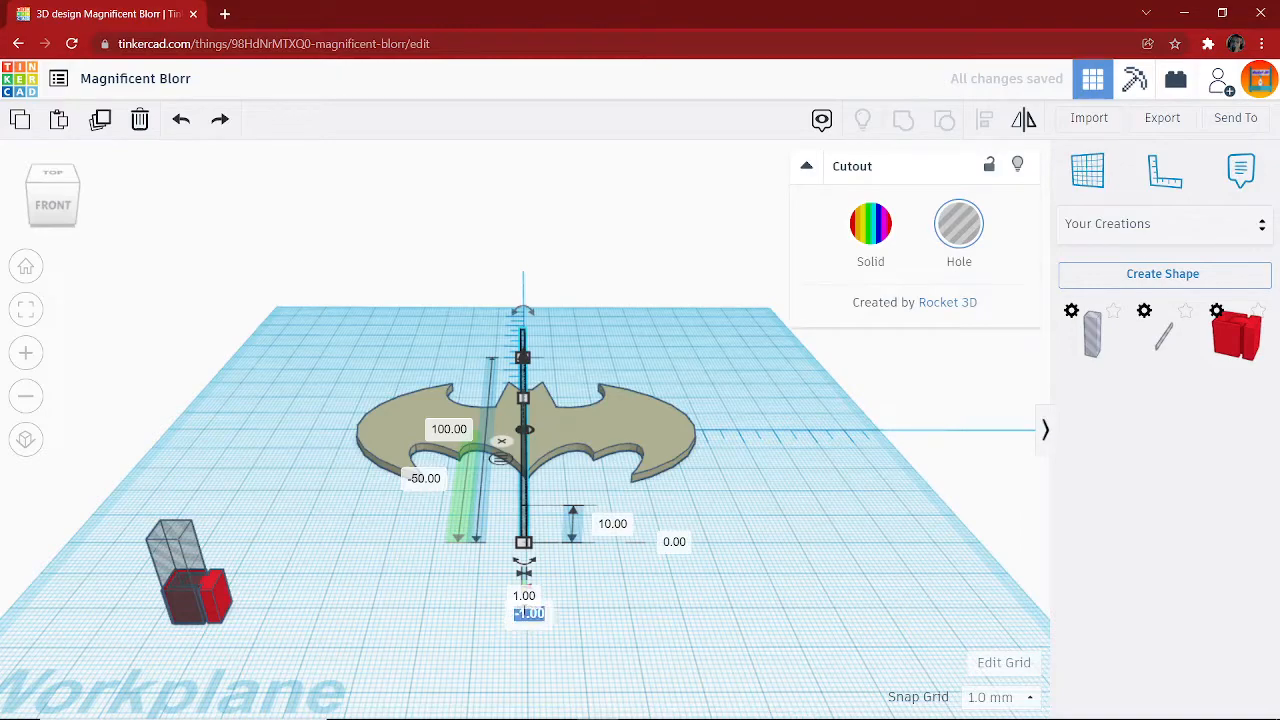
text(0)
key(Return)
right_drag(652, 610, 600, 640)
click(566, 645)
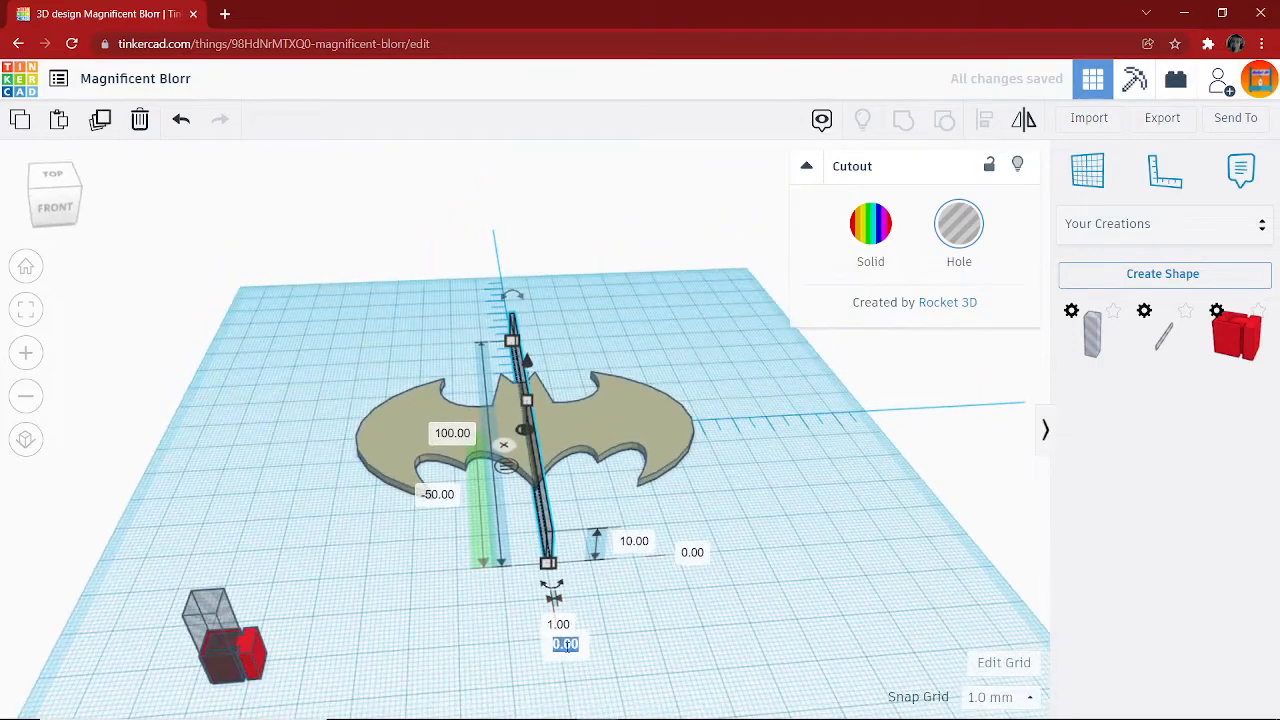
text(0.5)
key(Return)
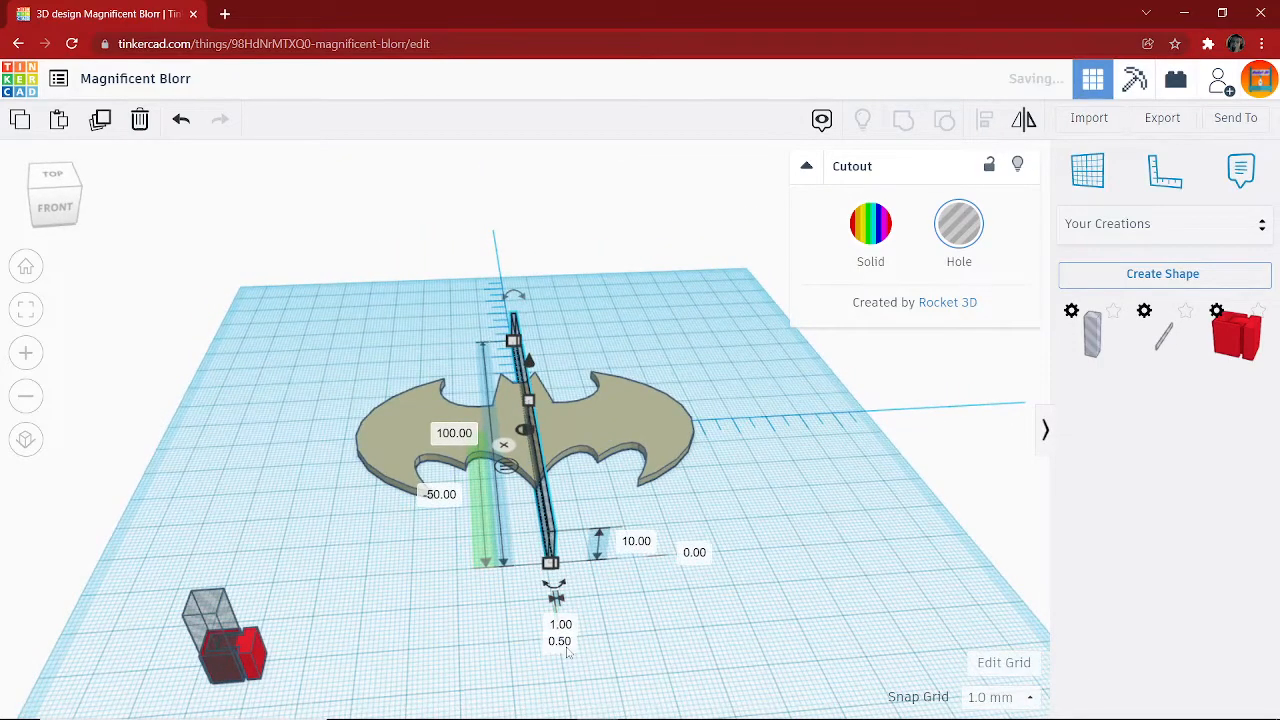
Centre the cutout strip on the bat by setting its sideways offset to -0.5 mm.
click(558, 642)
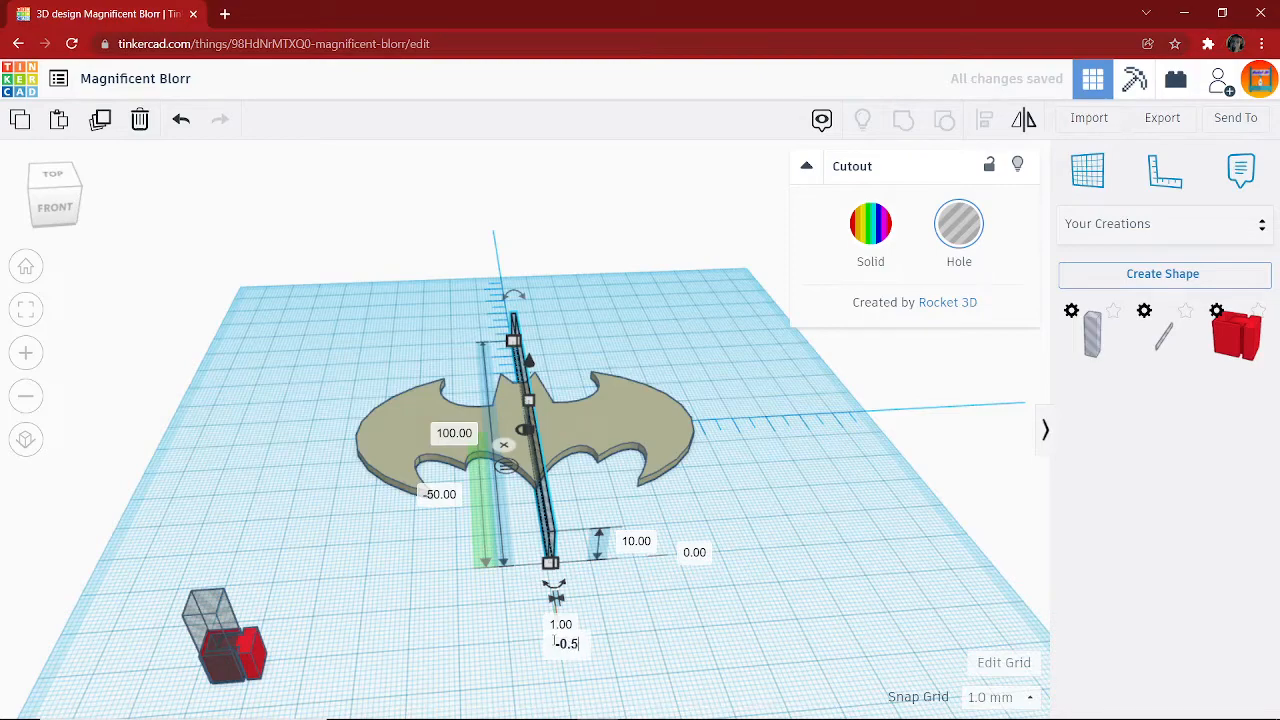
text(-0.5)
key(Return)
right_drag(728, 600, 673, 590)
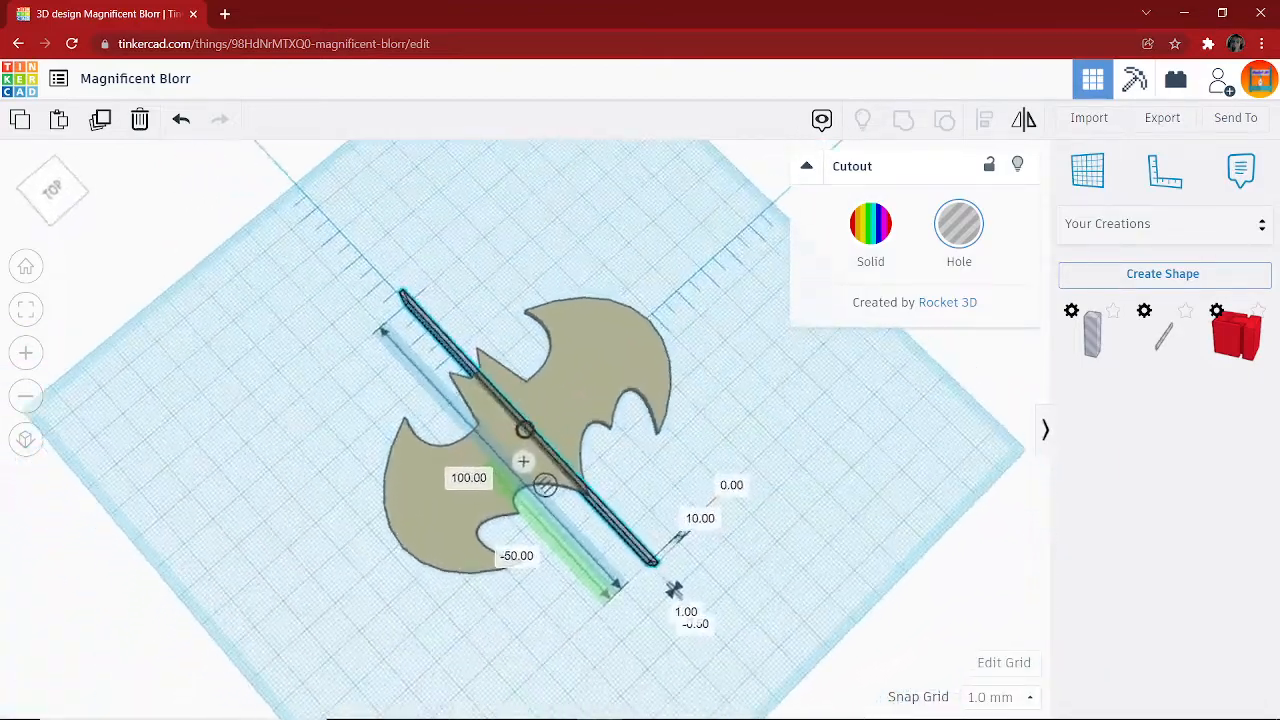
right_drag(840, 714, 734, 608)
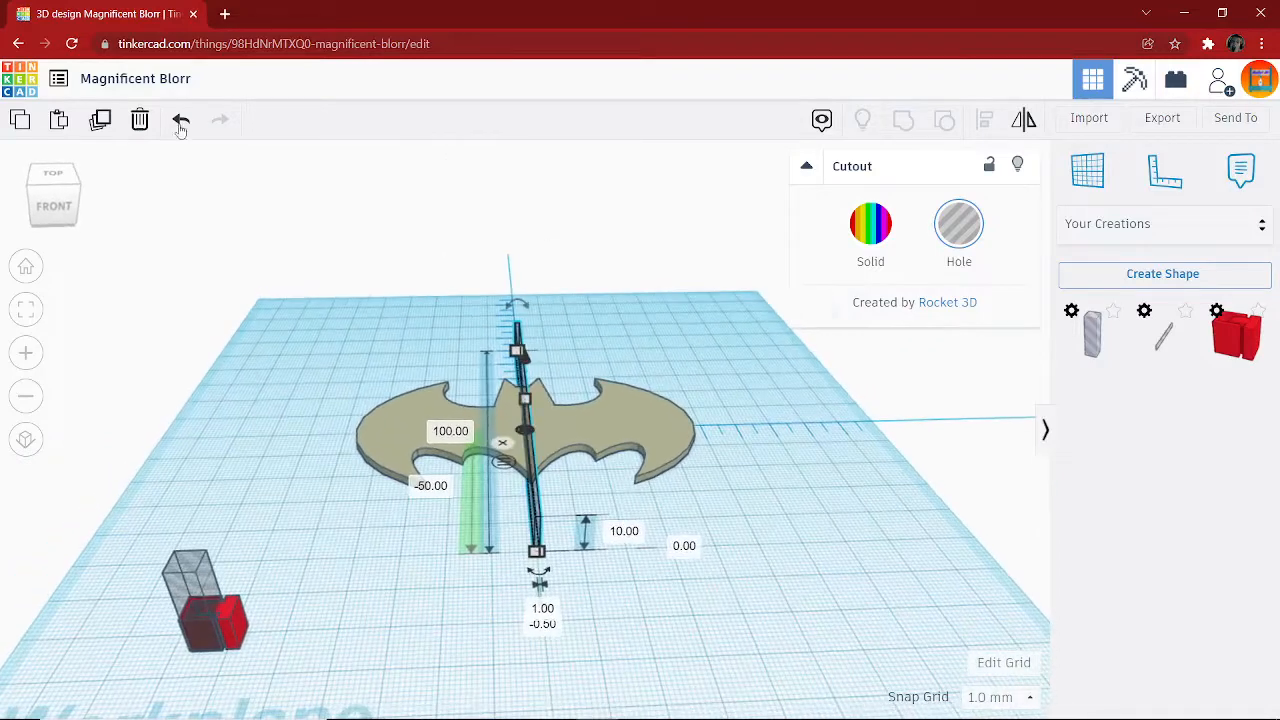
Duplicate the centred cutout strip and set the copy's sideways offset to -14.5 mm.
click(101, 122)
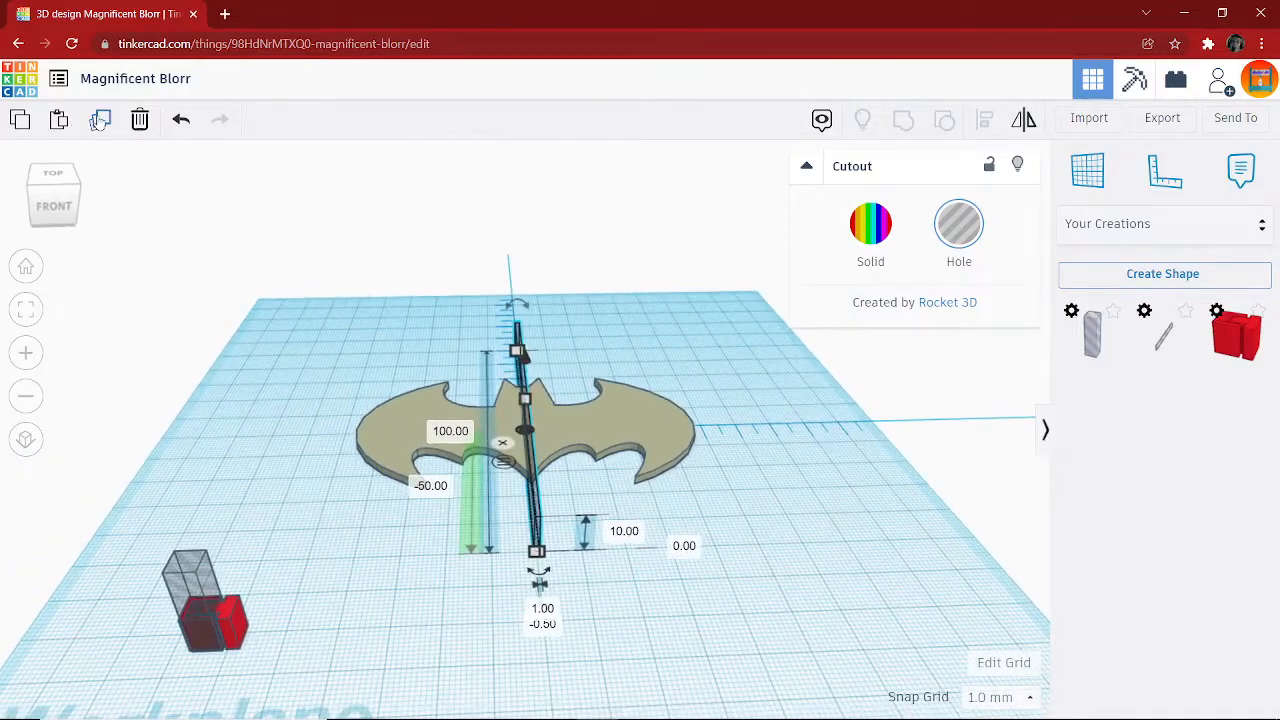
click(543, 624)
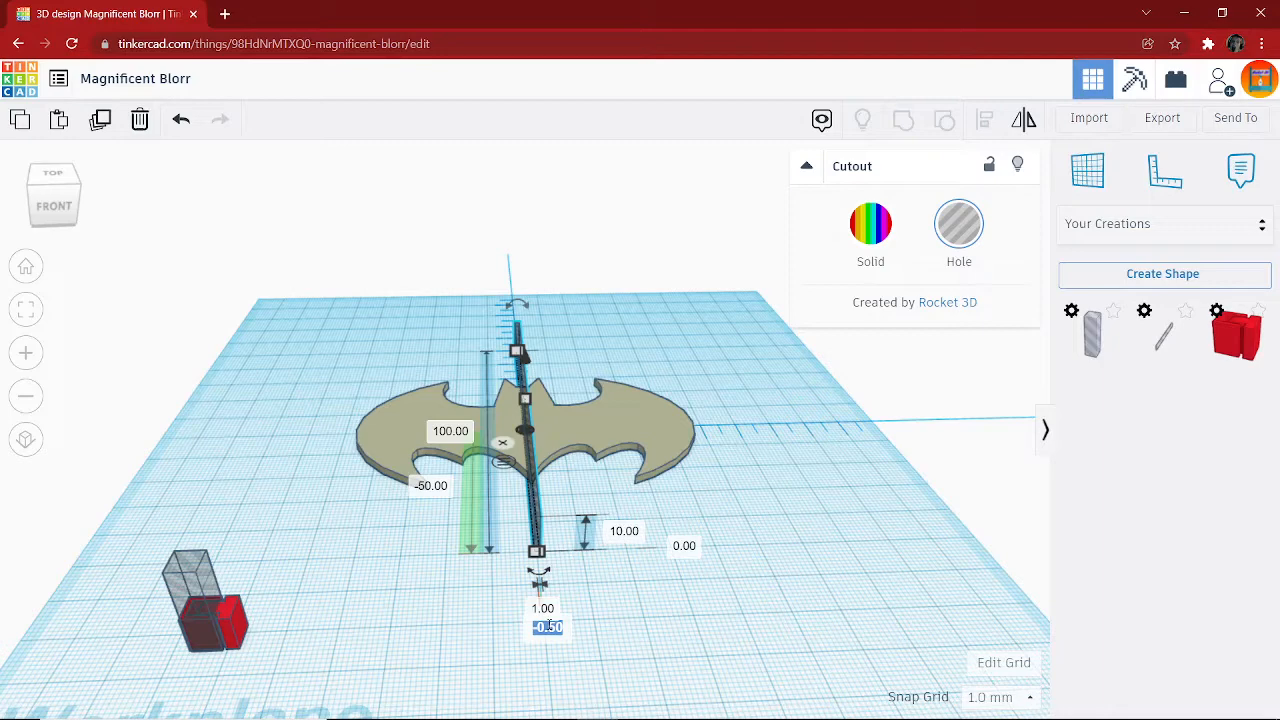
key(BackSpace)
text(-14.5)
key(Return)
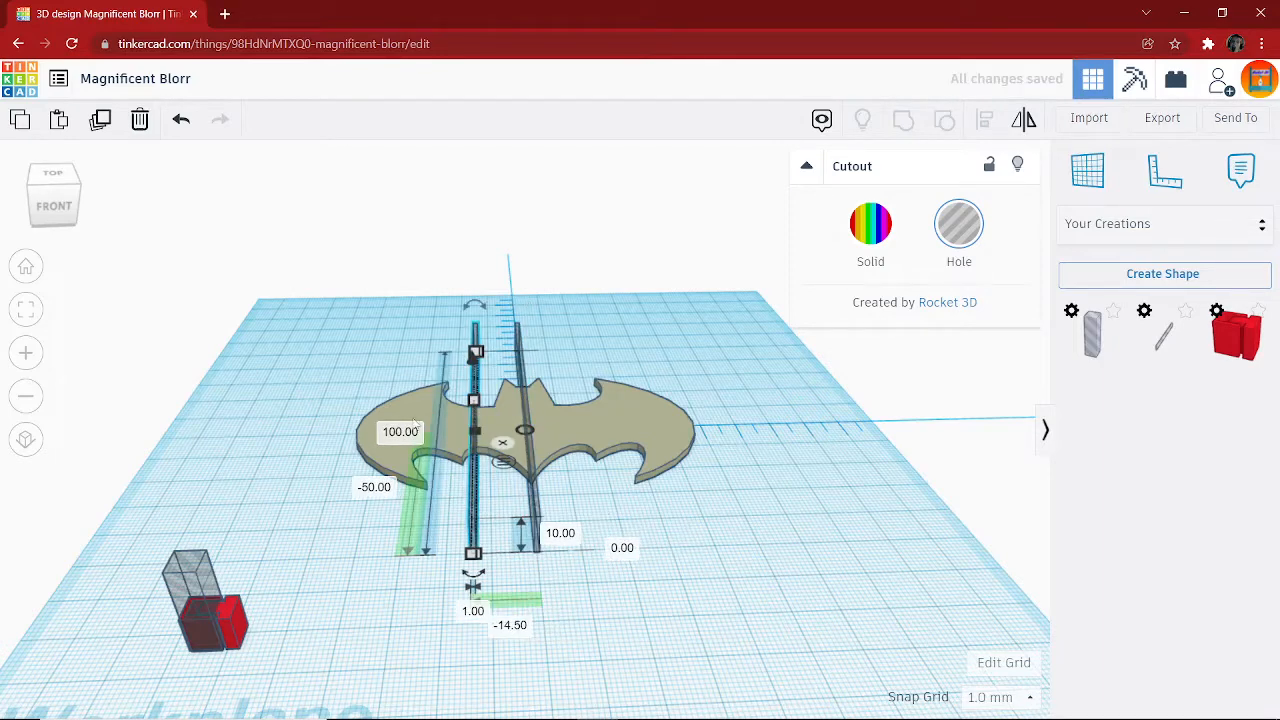
right_drag(562, 474, 533, 525)
scroll(588, 540, up, 4)
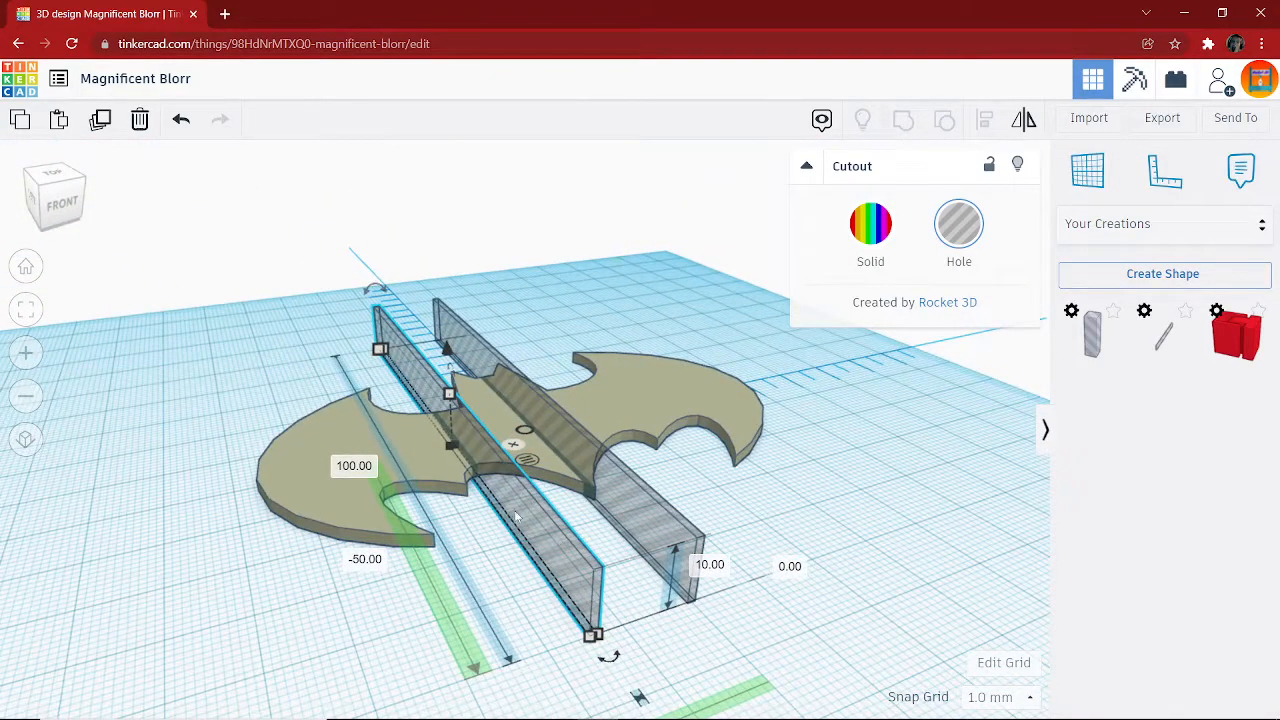
Duplicate the offset cutout strip twice more at the same spacing, continuing outward across the wing.
right_drag(487, 591, 442, 560)
right_drag(505, 522, 370, 657)
right_drag(556, 547, 490, 500)
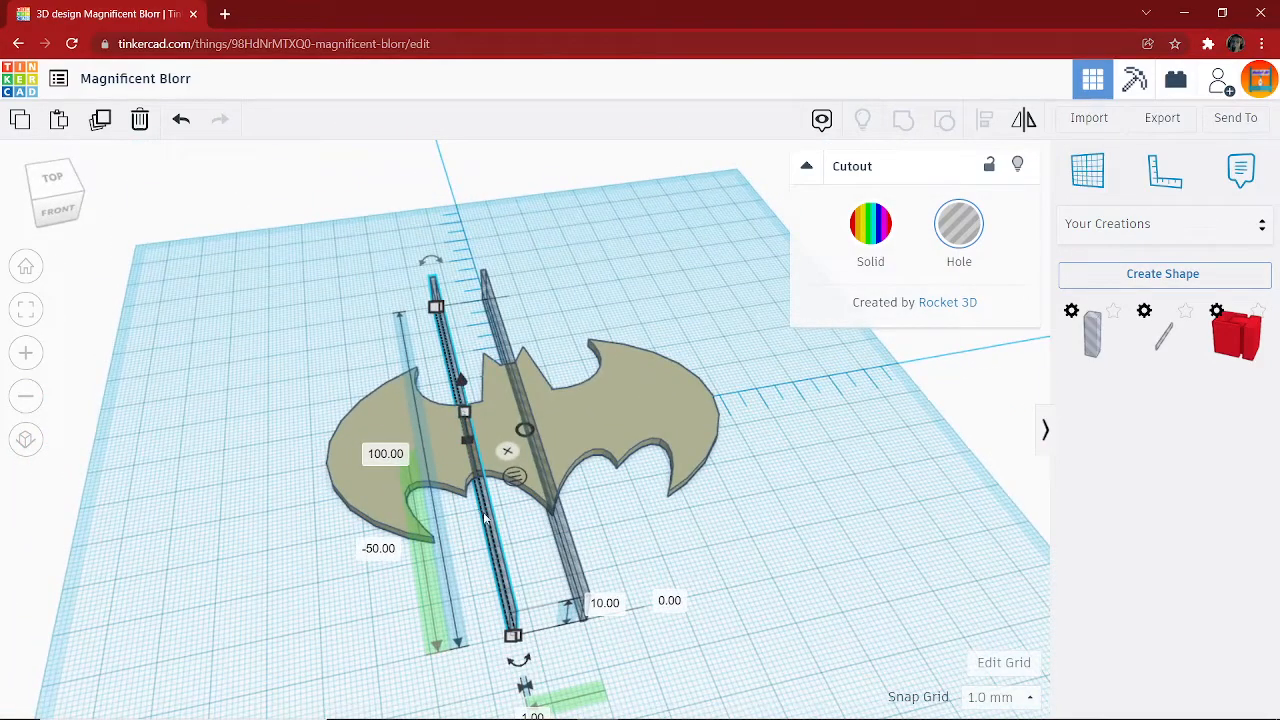
click(99, 131)
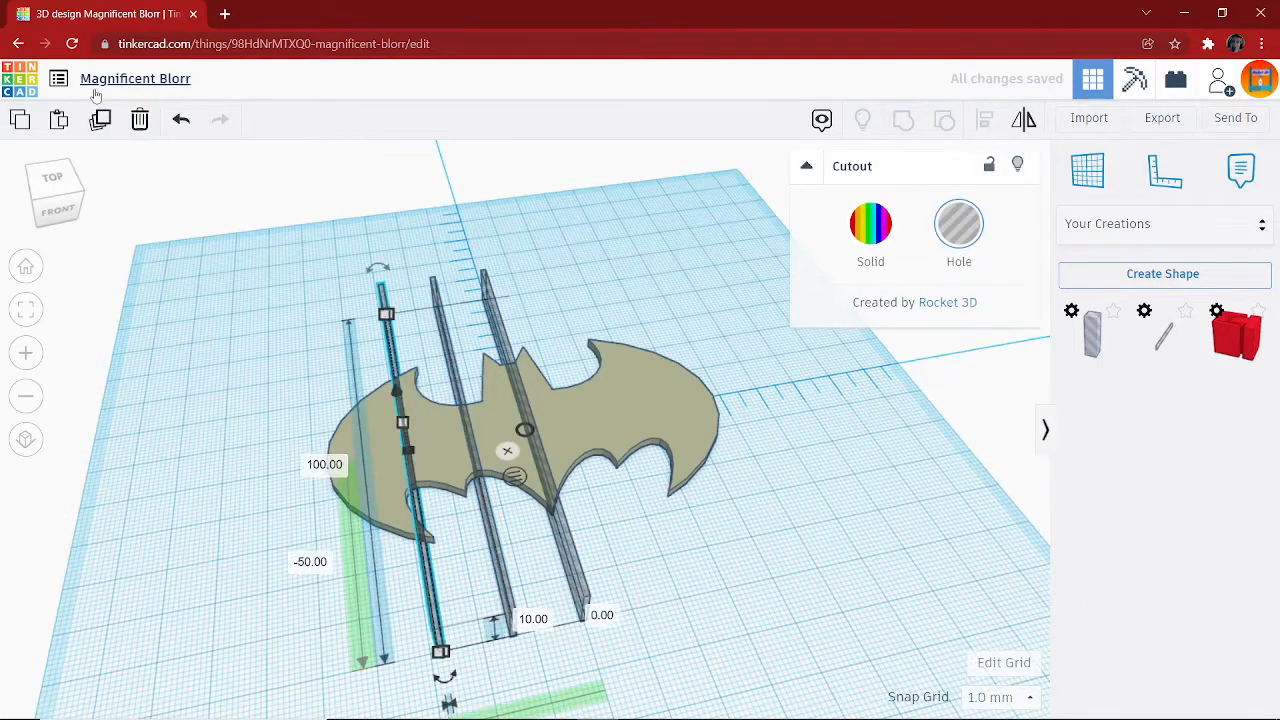
click(100, 120)
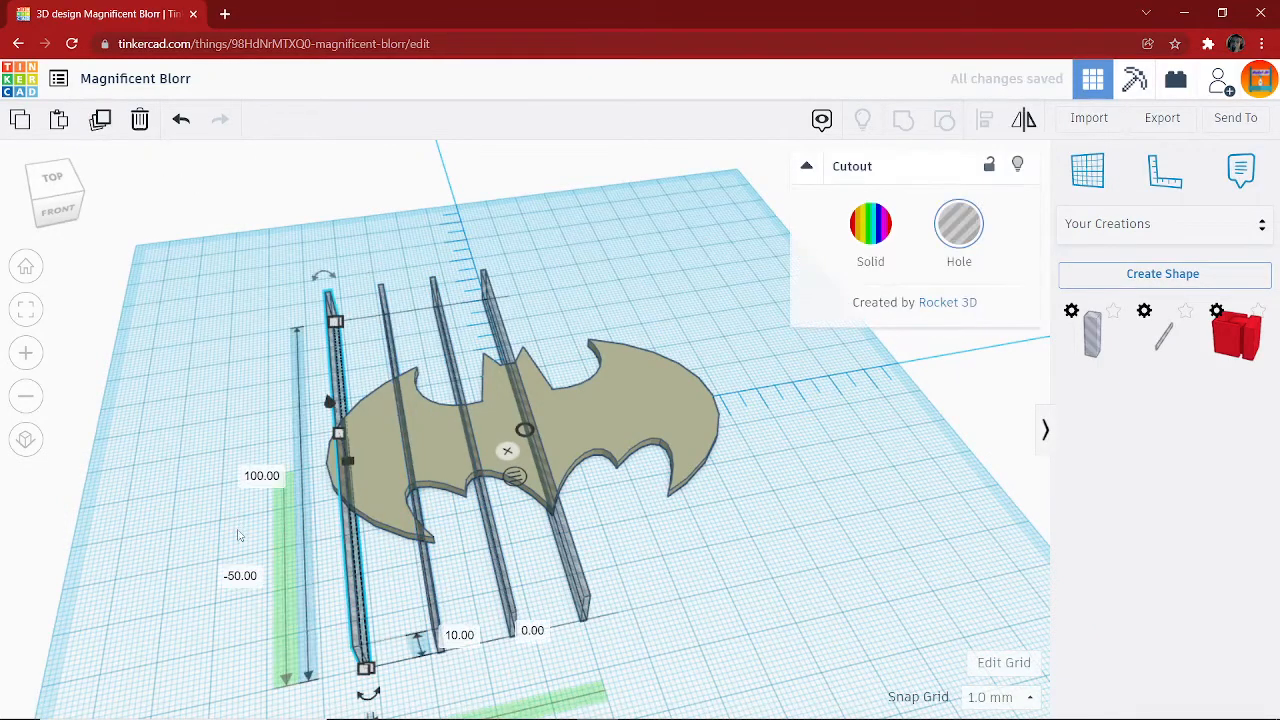
Enlarge the bat shape proportionally to 100 mm wide and 55.87 mm deep.
click(635, 401)
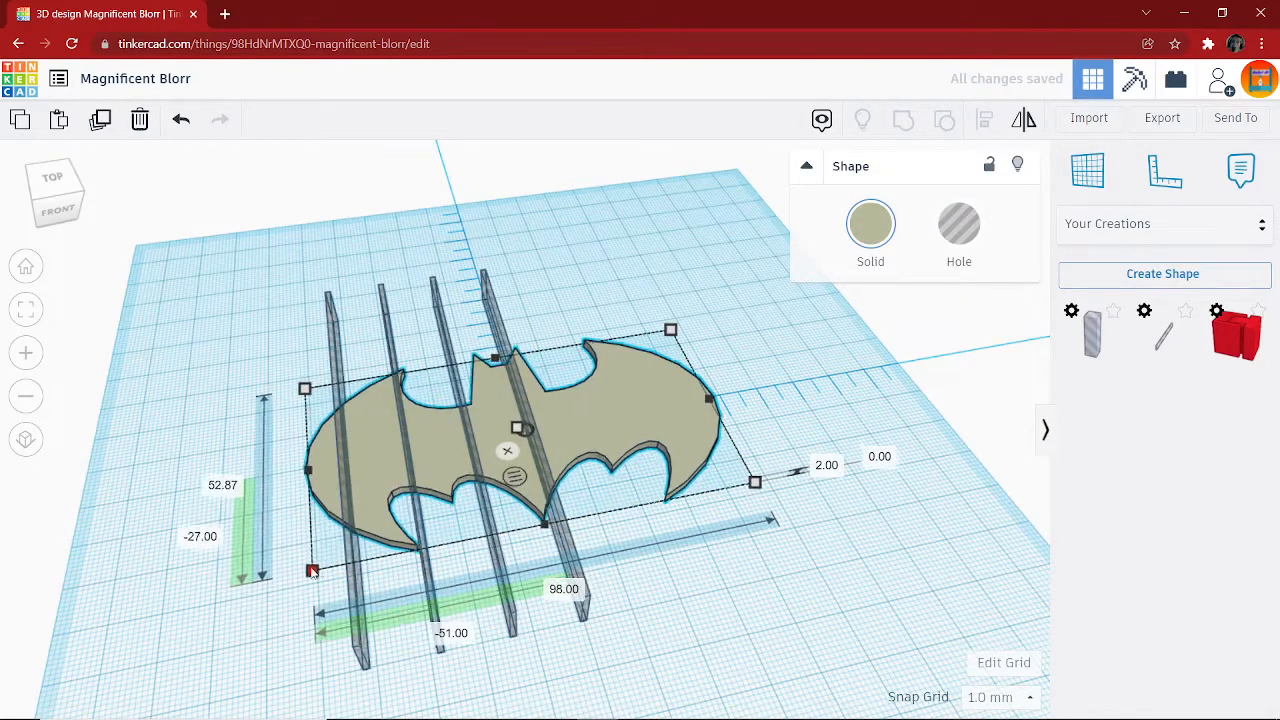
drag(312, 571, 303, 586)
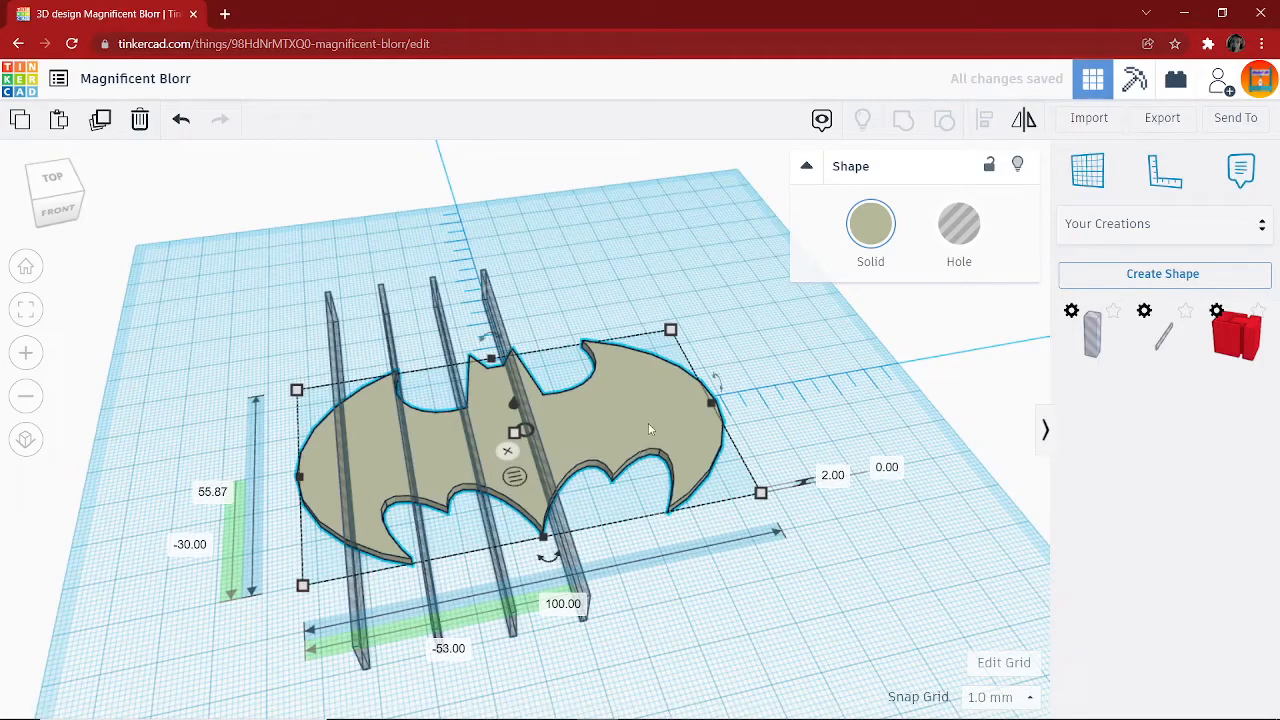
right_drag(843, 433, 777, 404)
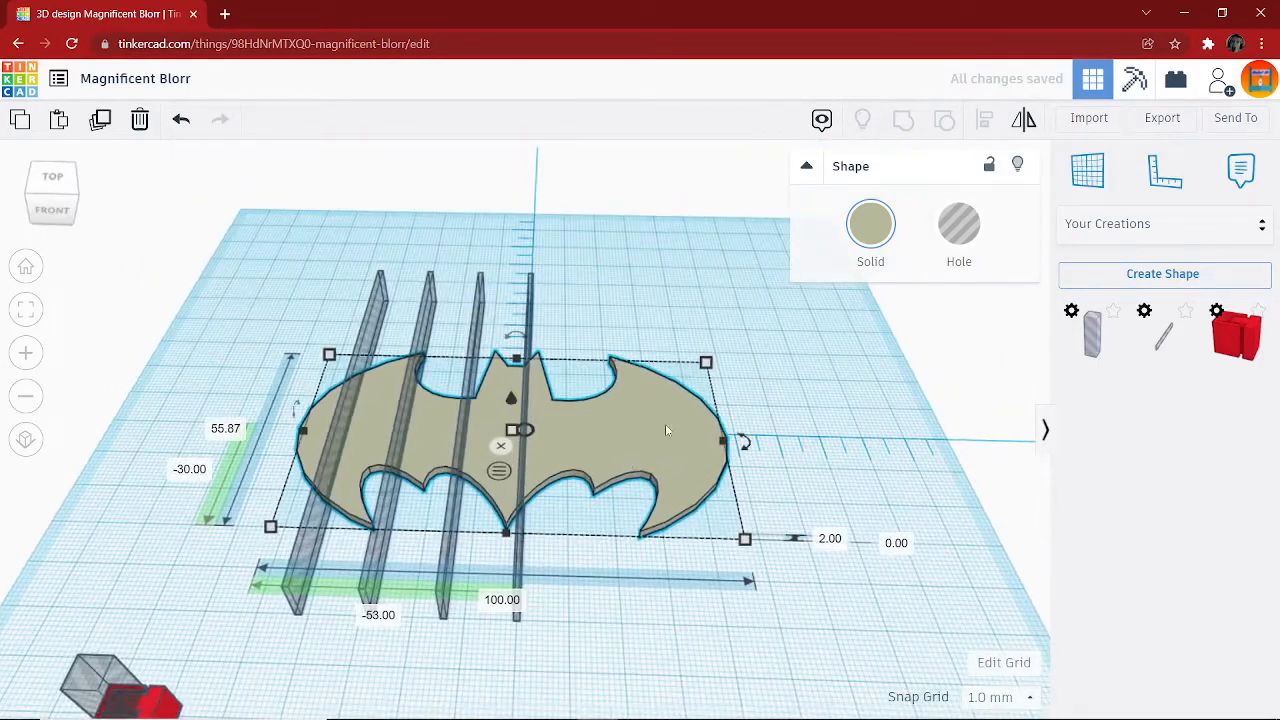
Centre the resized bat on the workplane with offsets of -50 mm sideways and -27.87 mm front to back.
right_drag(665, 430, 617, 516)
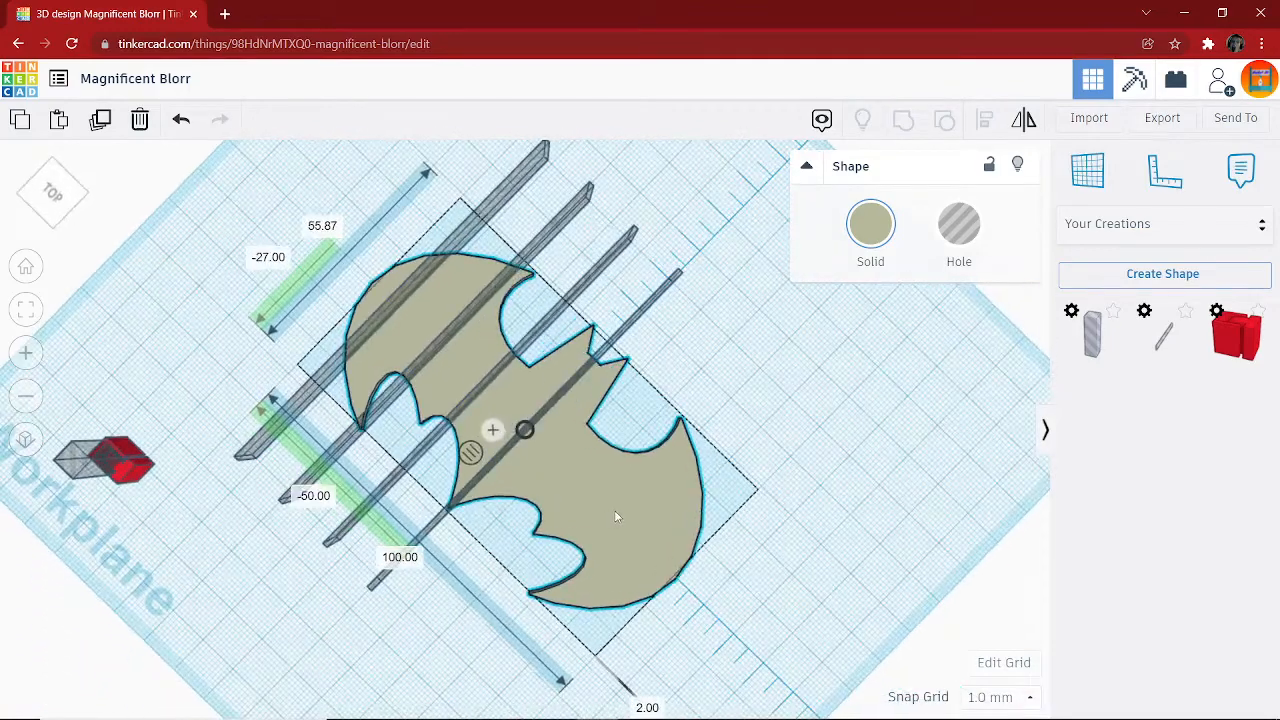
drag(605, 513, 604, 508)
right_drag(703, 366, 552, 496)
drag(552, 491, 551, 494)
right_drag(714, 518, 751, 411)
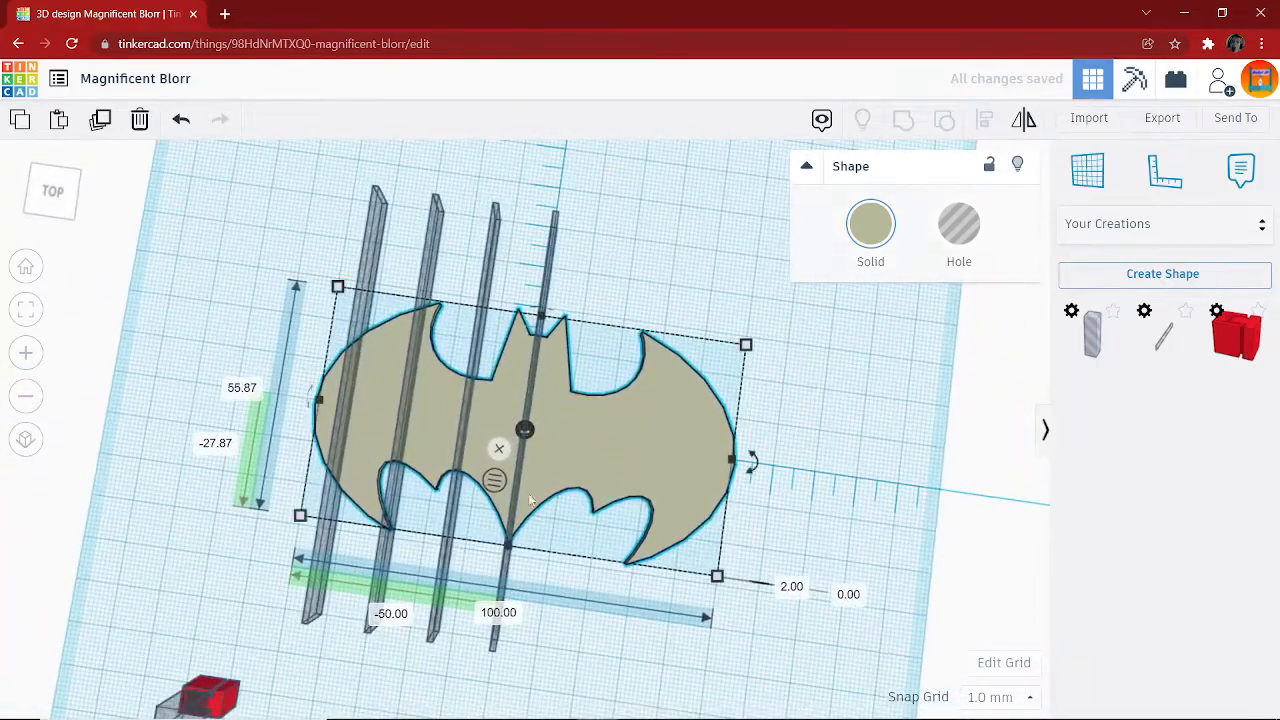
right_drag(210, 400, 228, 292)
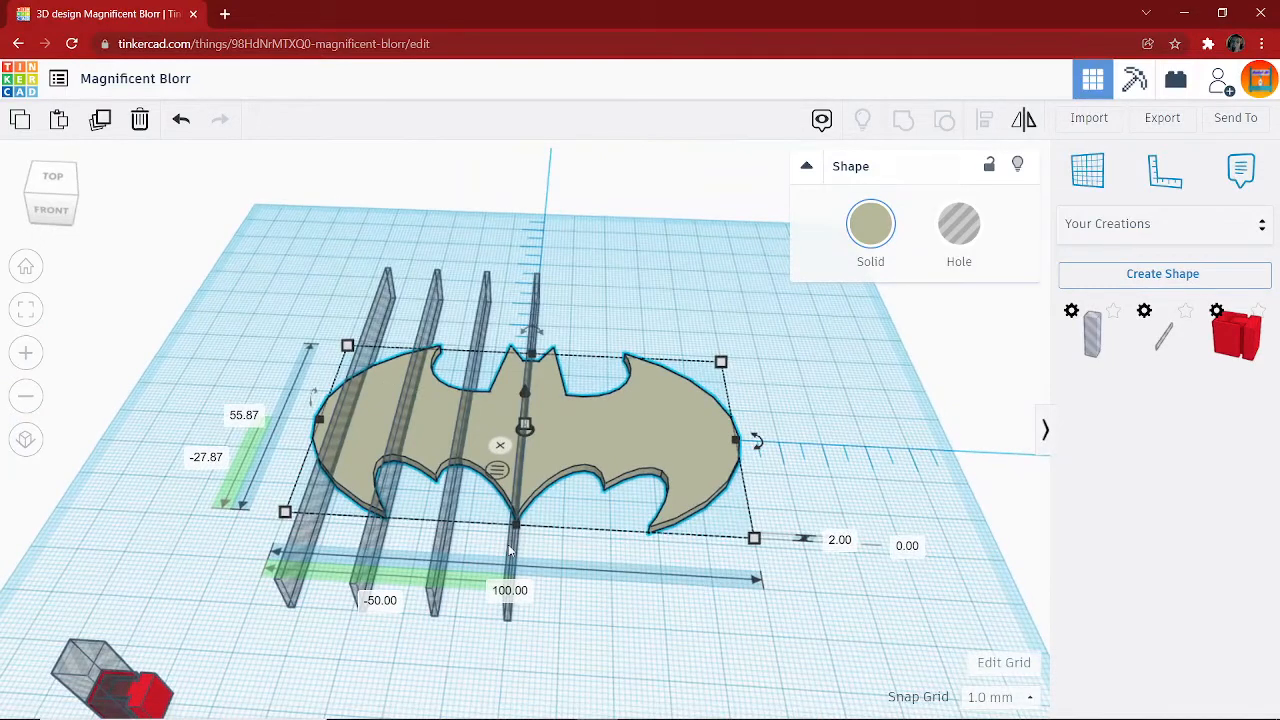
Duplicate the centre cutout strip at a 13.5 mm sideways offset, and repeat the duplication twice outward across the uncut wing.
click(540, 625)
click(508, 570)
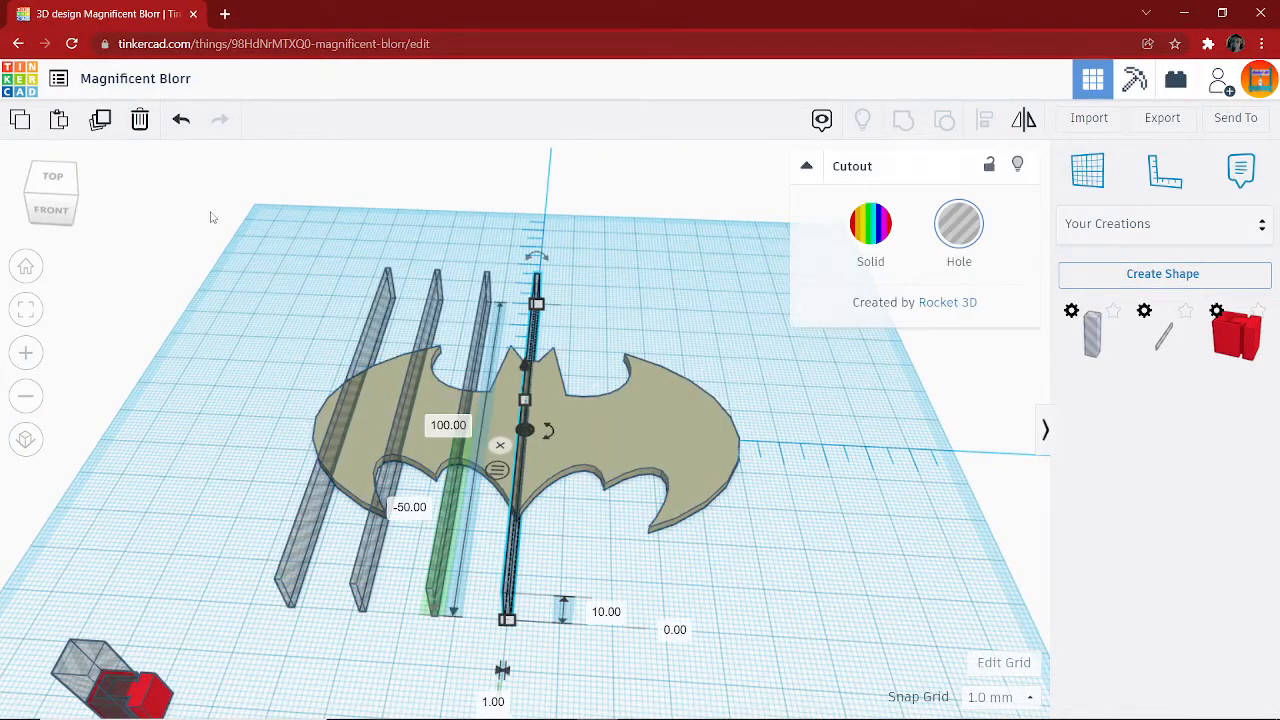
right_drag(510, 537, 470, 330)
click(101, 121)
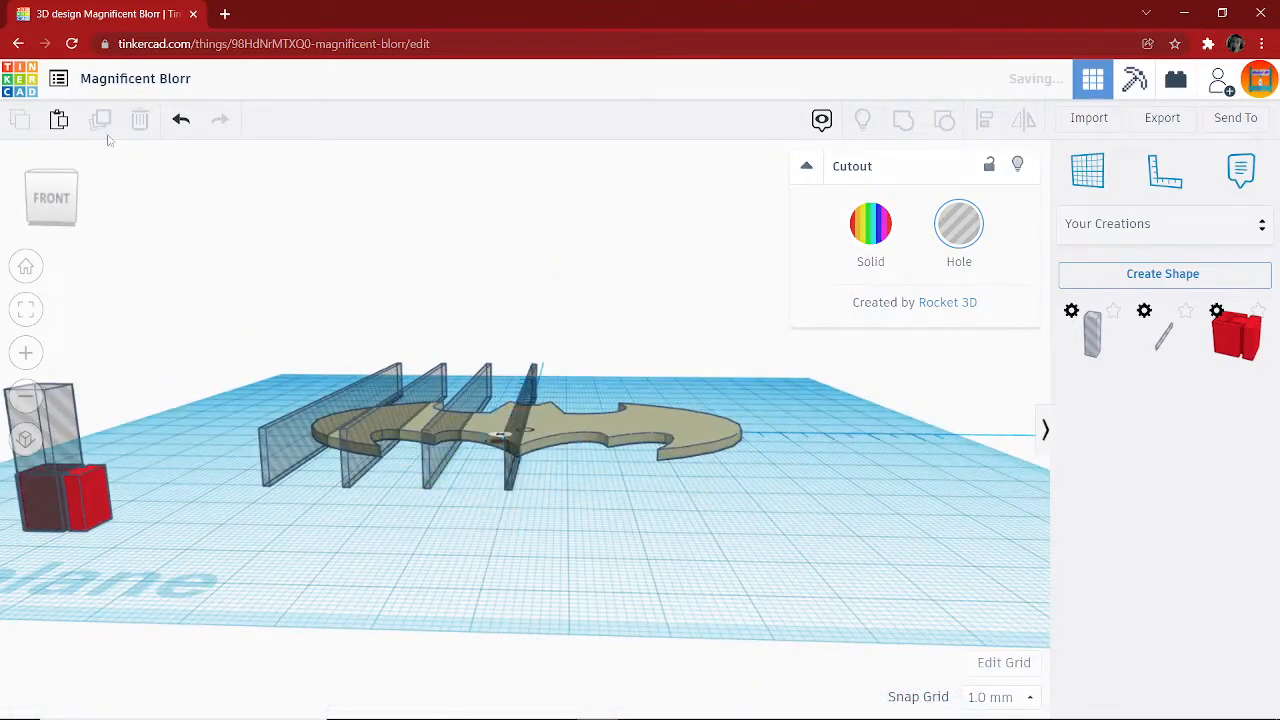
right_drag(535, 550, 576, 594)
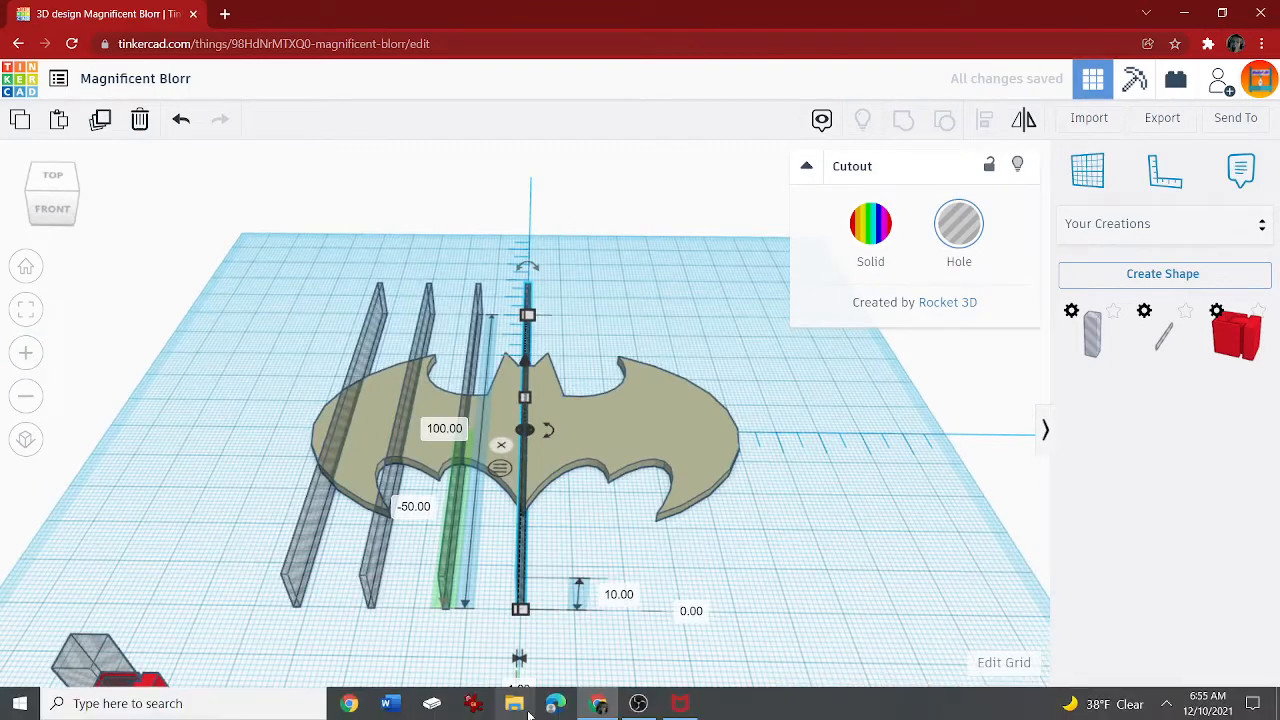
mouse_move(545, 700)
right_down()
mouse_move(548, 671)
mouse_move(538, 678)
right_up()
click(527, 678)
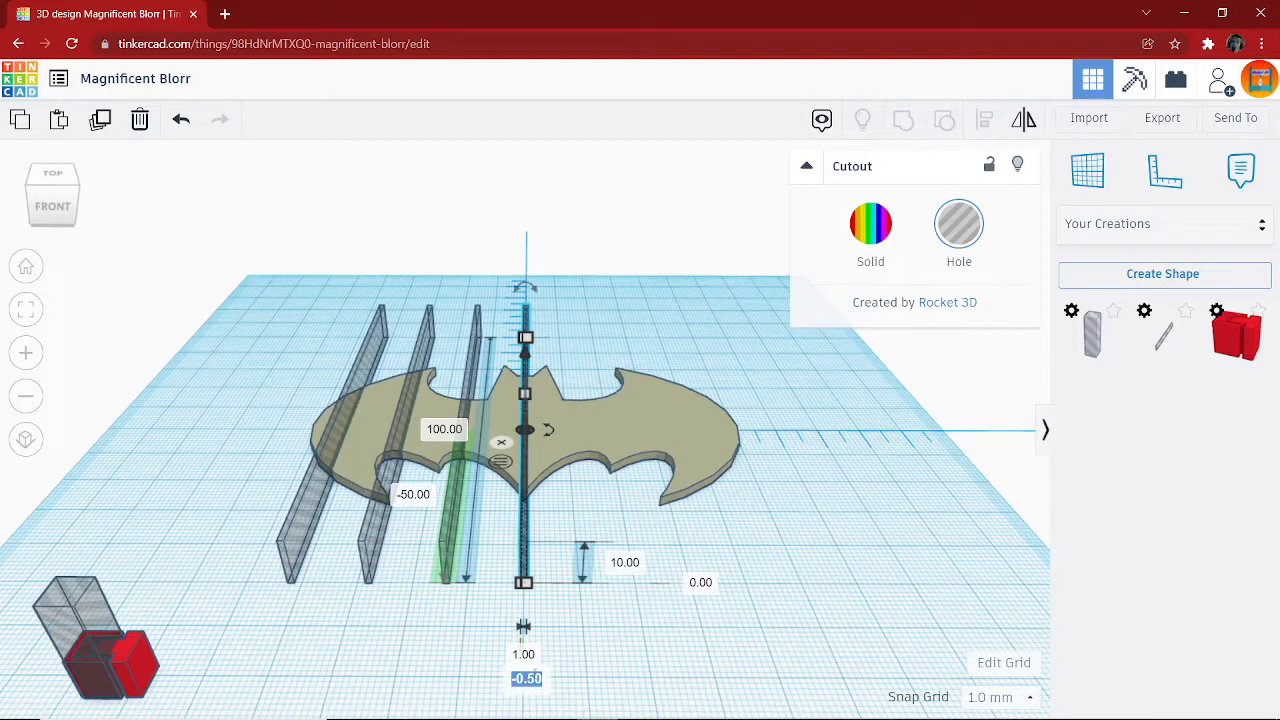
text(13.5)
key(Return)
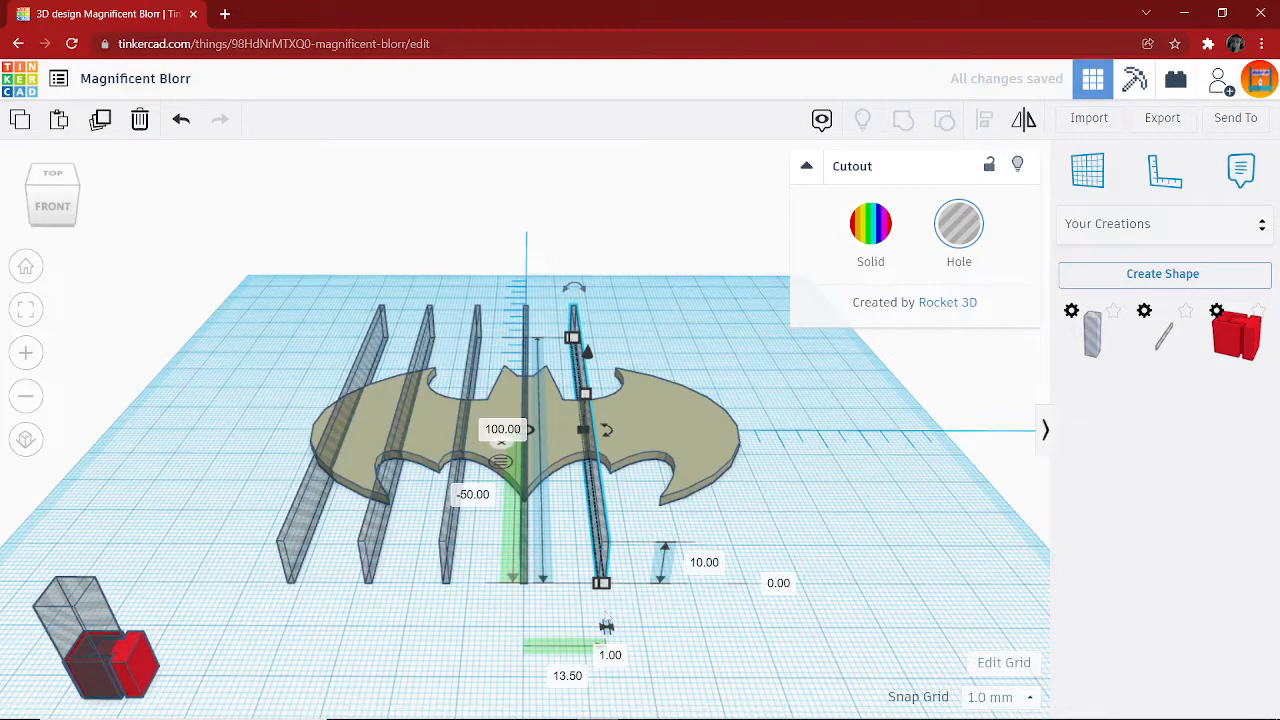
click(100, 119)
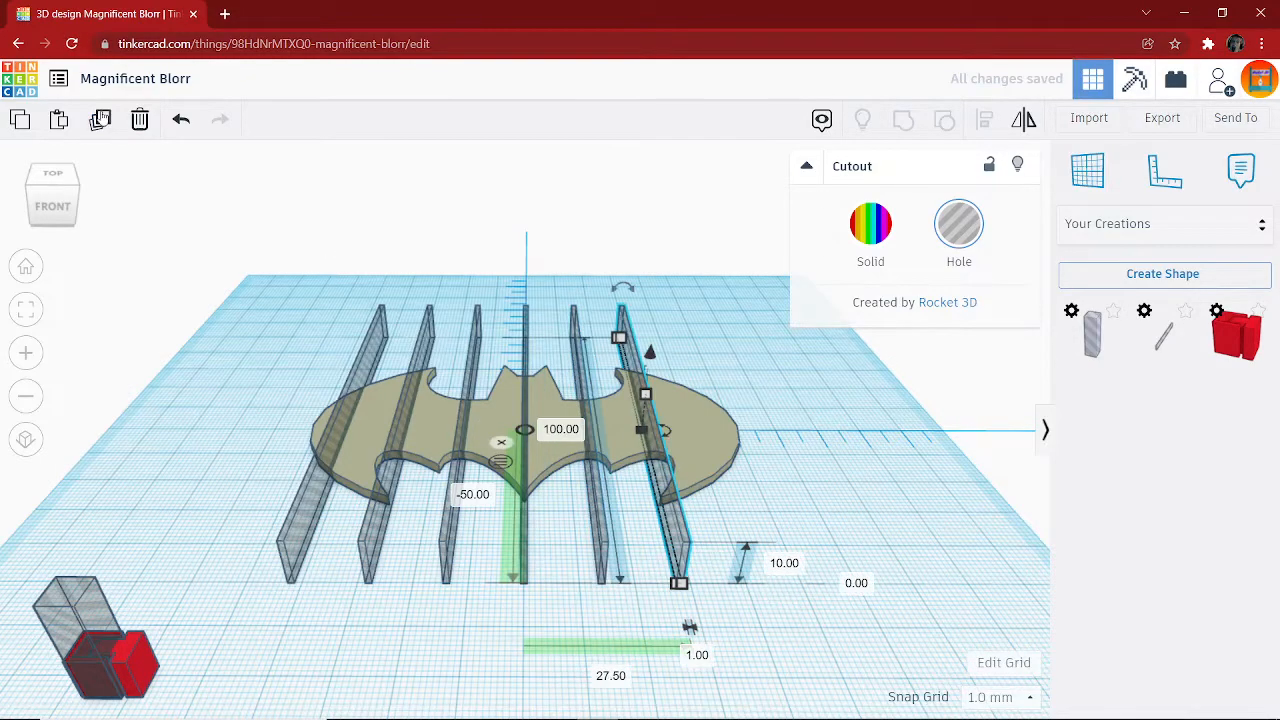
click(100, 119)
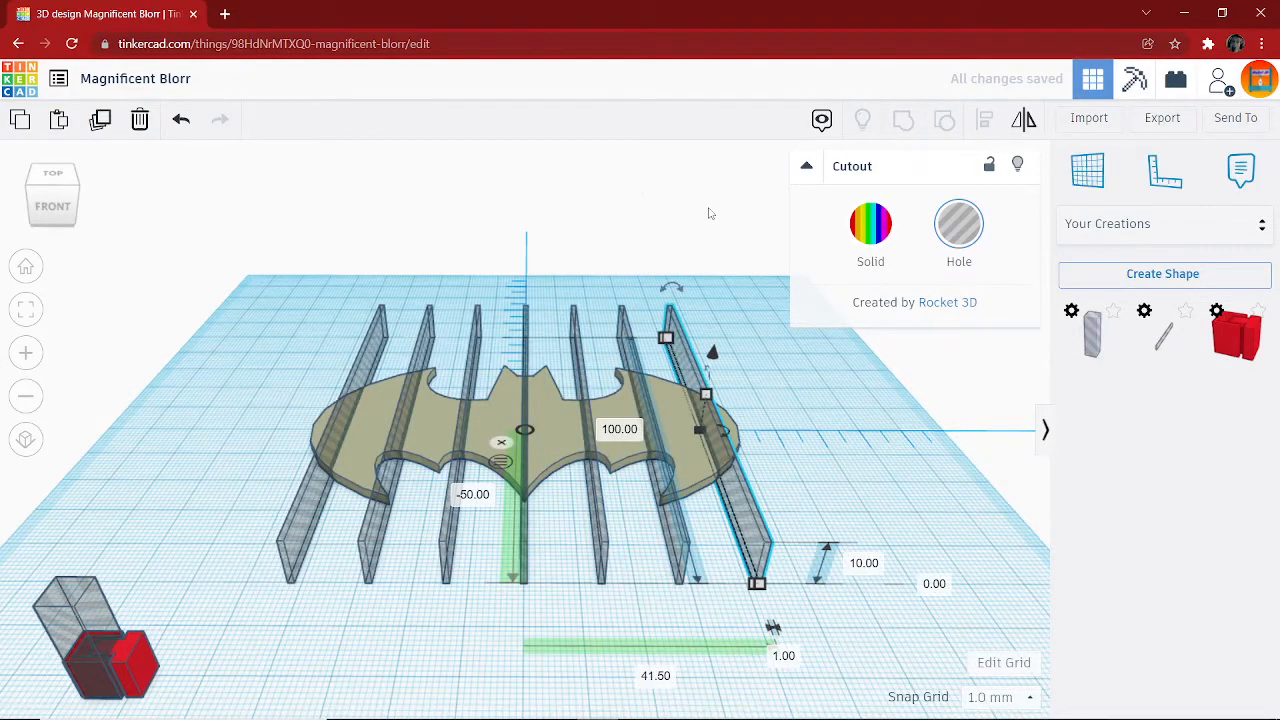
Delete the cutout strip running through the middle of the bat.
right_drag(710, 213, 530, 290)
click(518, 268)
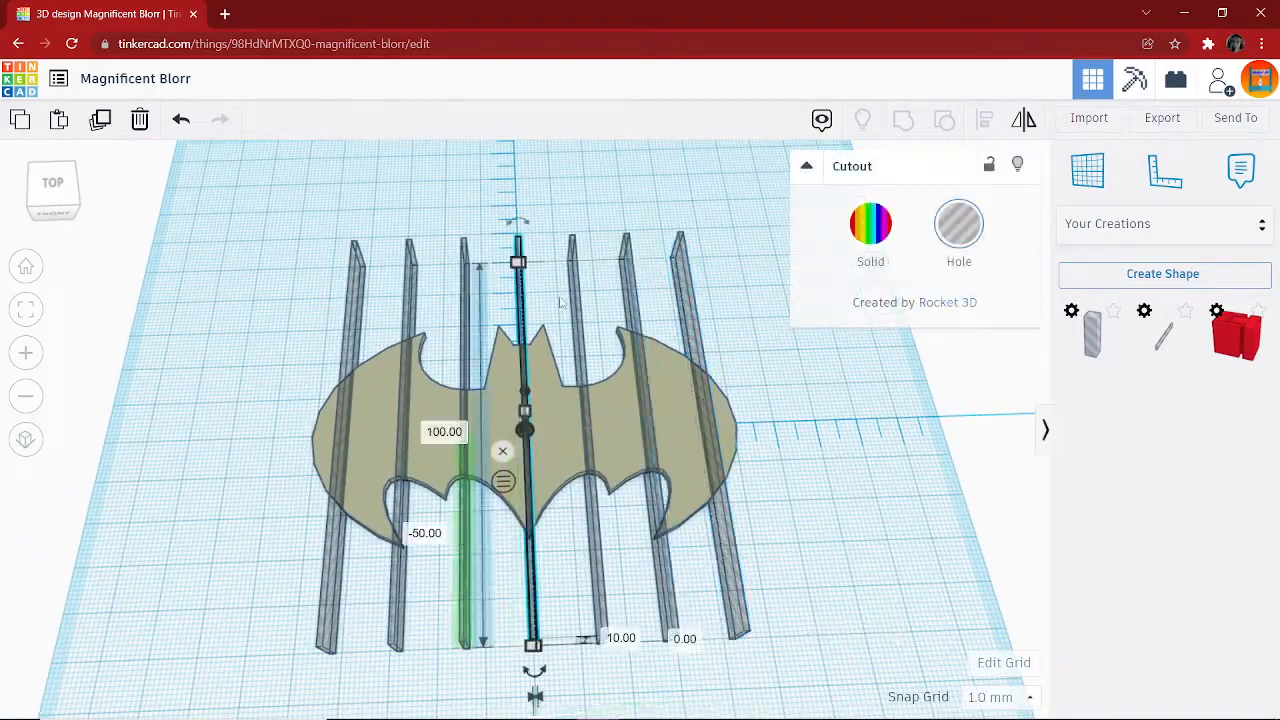
right_drag(555, 209, 550, 422)
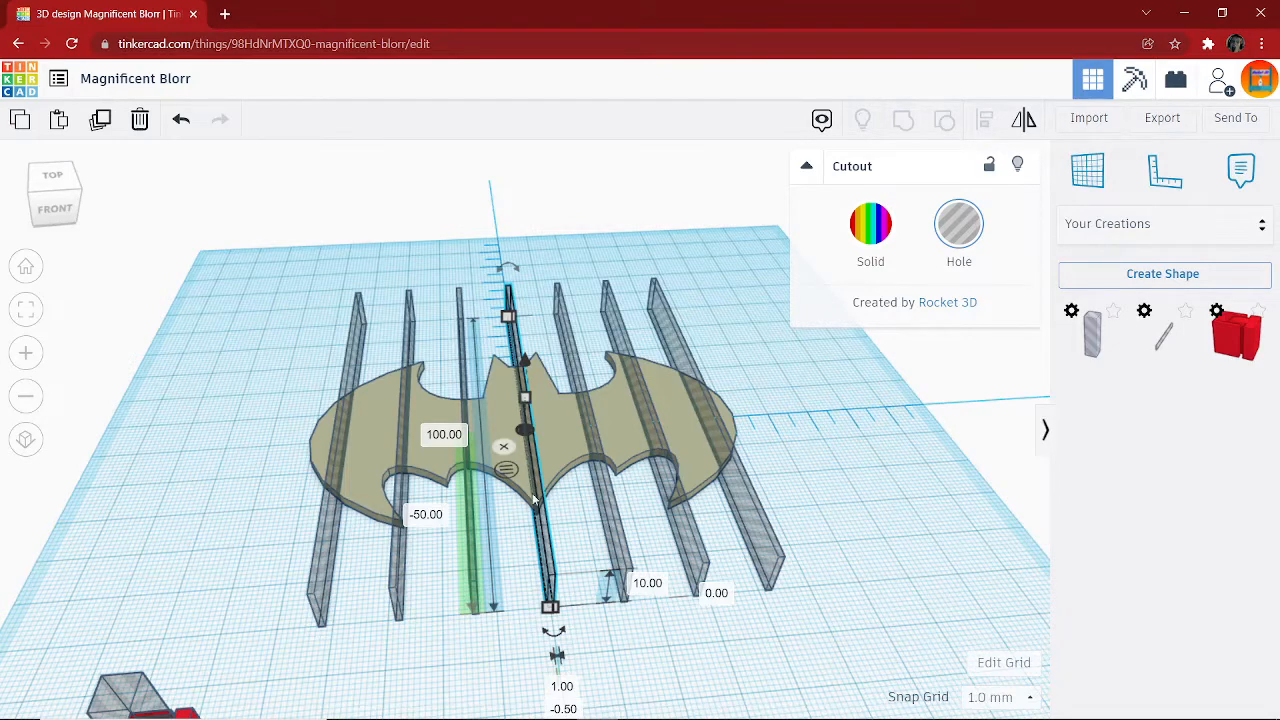
key(Delete)
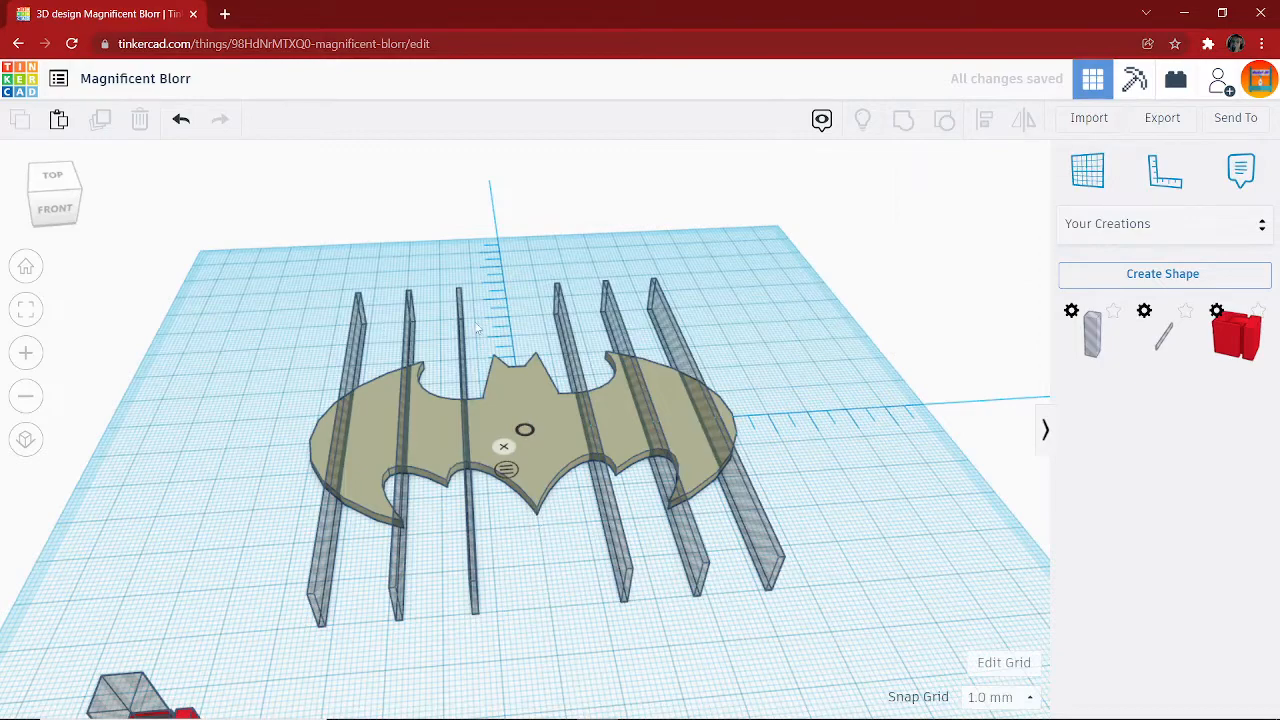
Group the bat with all six remaining cutout strips to slice it into segments, and check the gaps.
right_drag(477, 328, 455, 426)
scroll(456, 410, down, 3)
drag(333, 232, 700, 590)
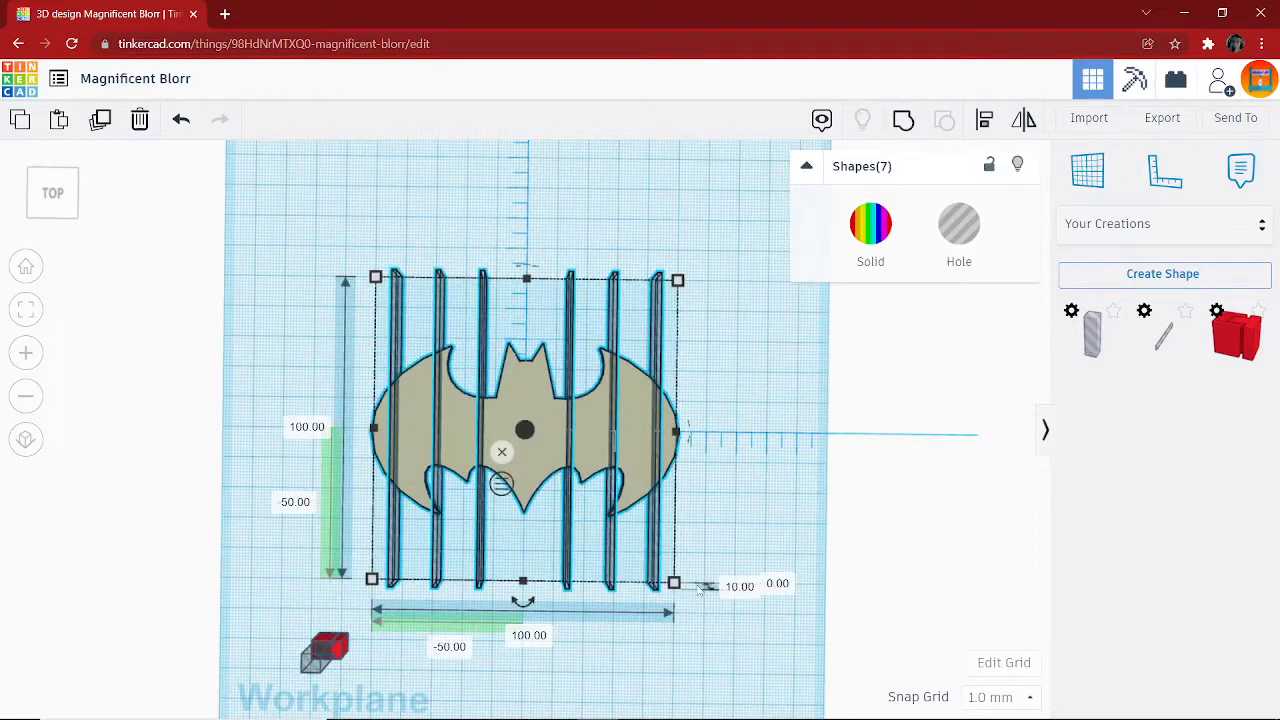
click(903, 120)
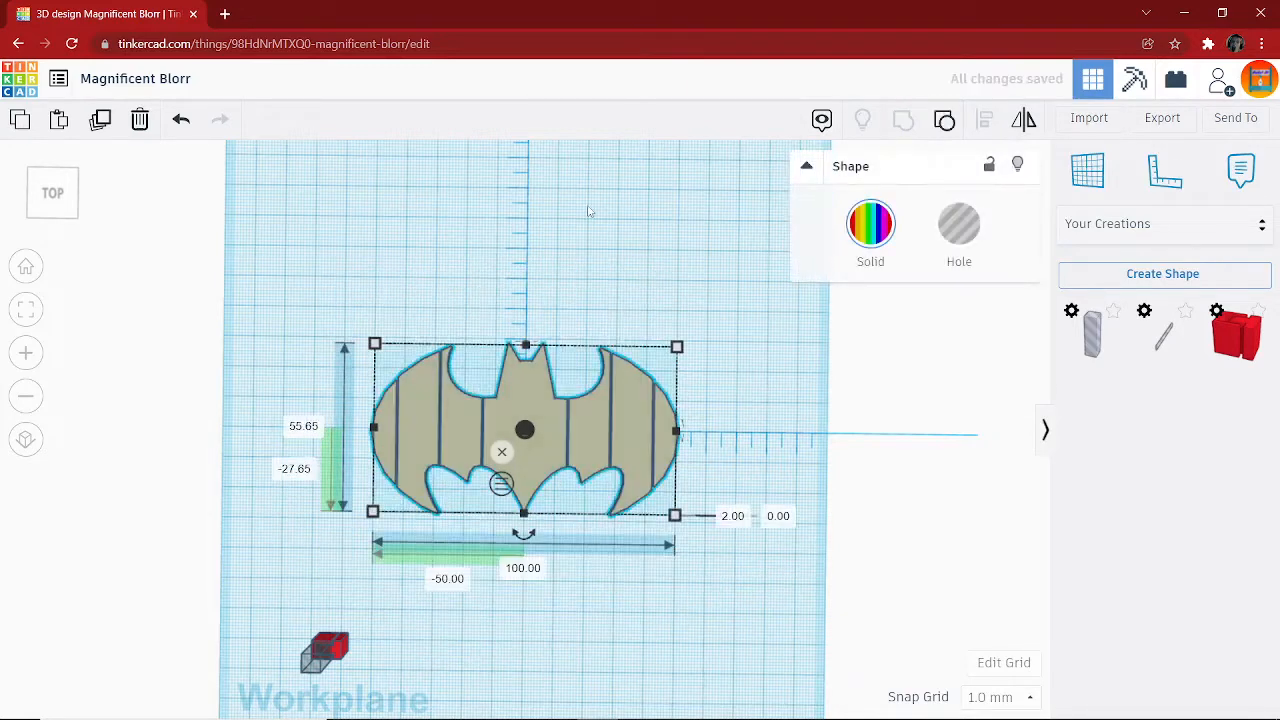
right_drag(572, 288, 584, 145)
scroll(591, 442, up, 5)
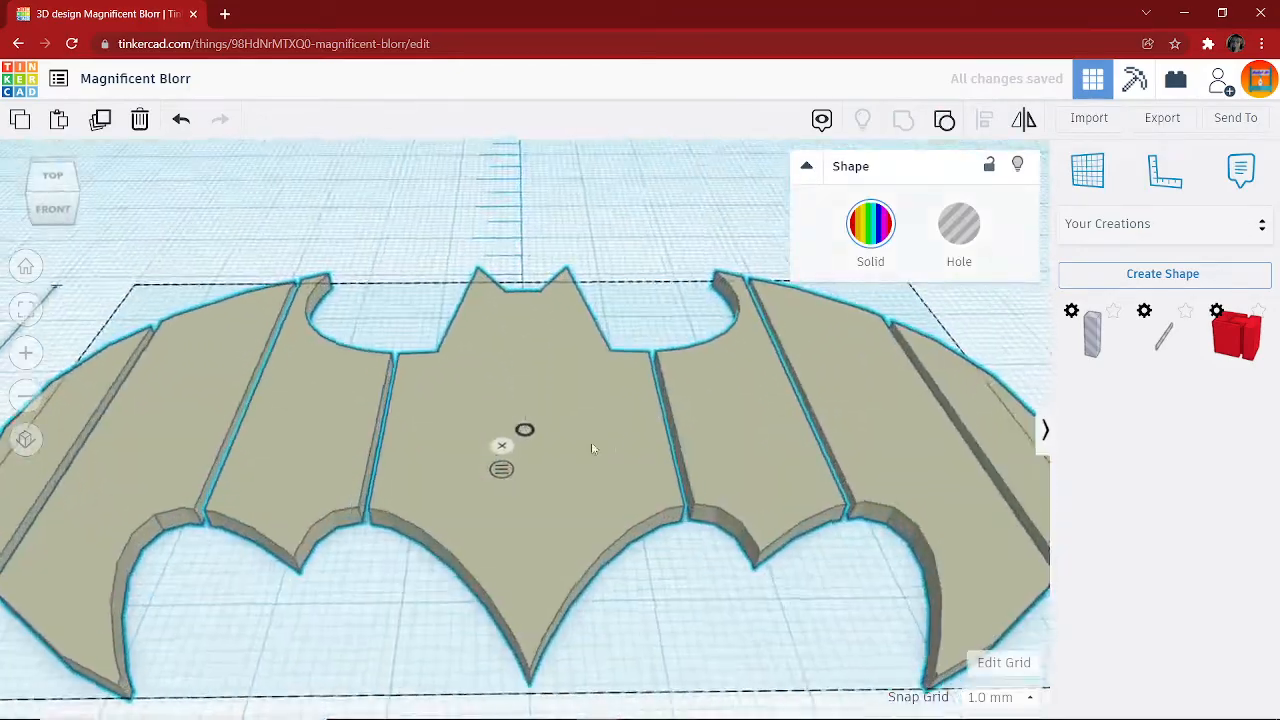
mouse_move(594, 446)
right_down()
mouse_move(442, 436)
mouse_move(323, 403)
mouse_move(581, 434)
right_up()
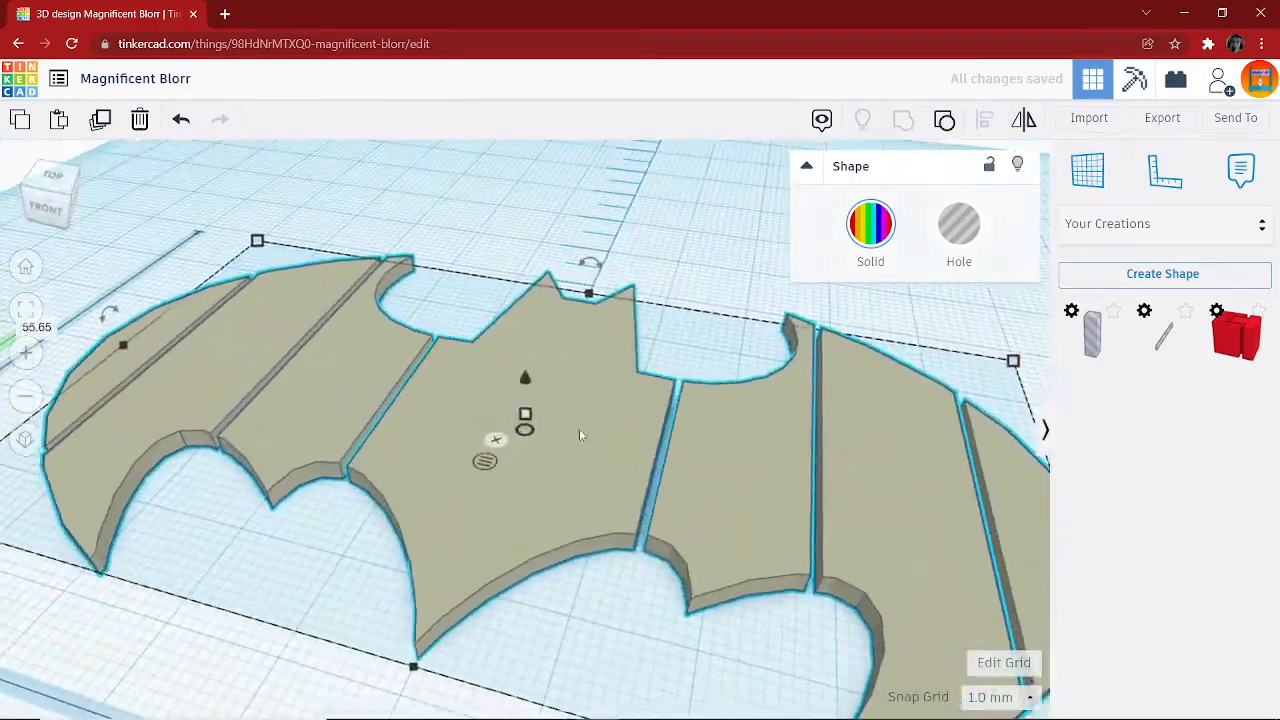
Try a front-to-back size of 5.20 mm for the hinge cutout in the red clip, and undo the change.
scroll(420, 460, down, 2)
right_drag(401, 463, 775, 548)
scroll(672, 517, down, 3)
click(880, 537)
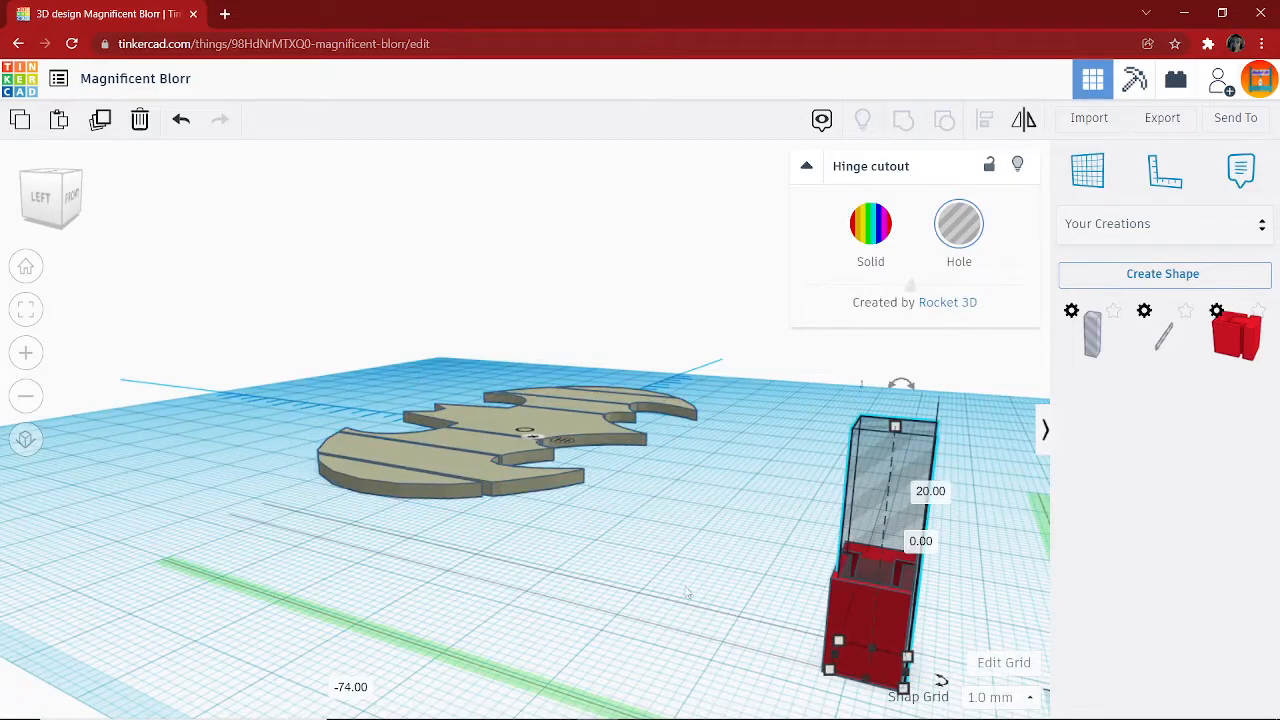
right_drag(688, 593, 295, 647)
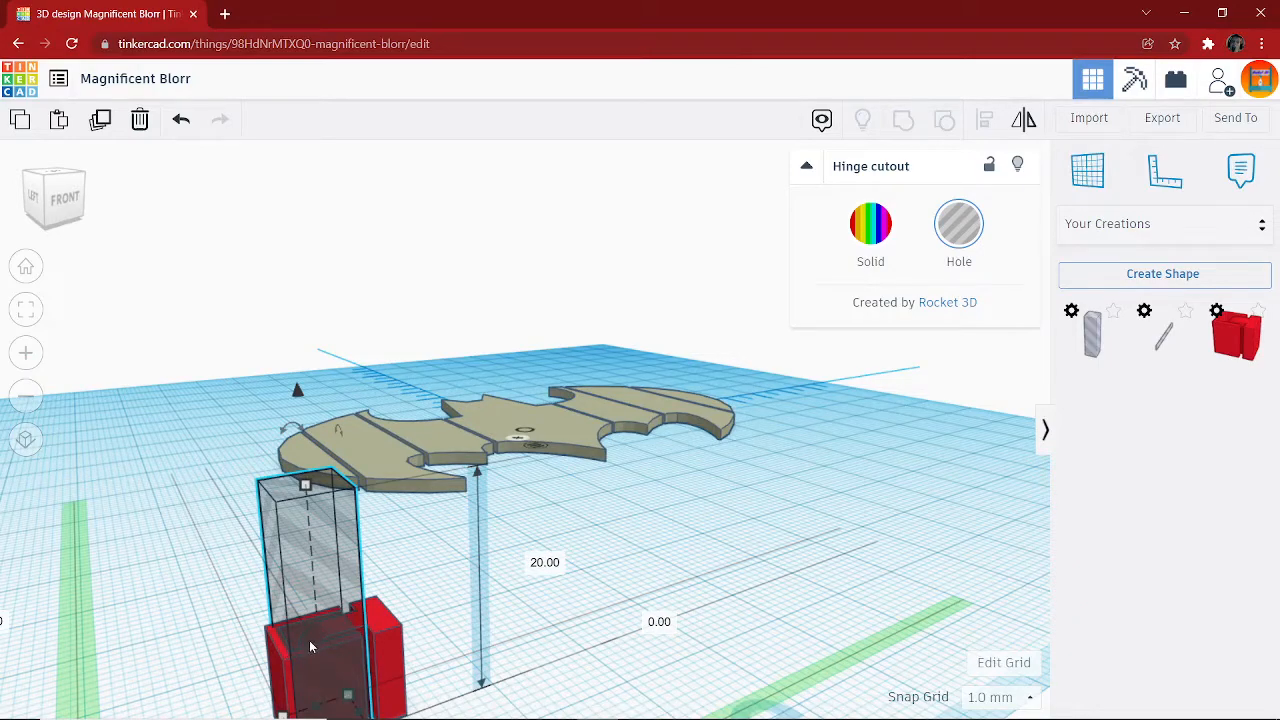
right_drag(549, 610, 855, 650)
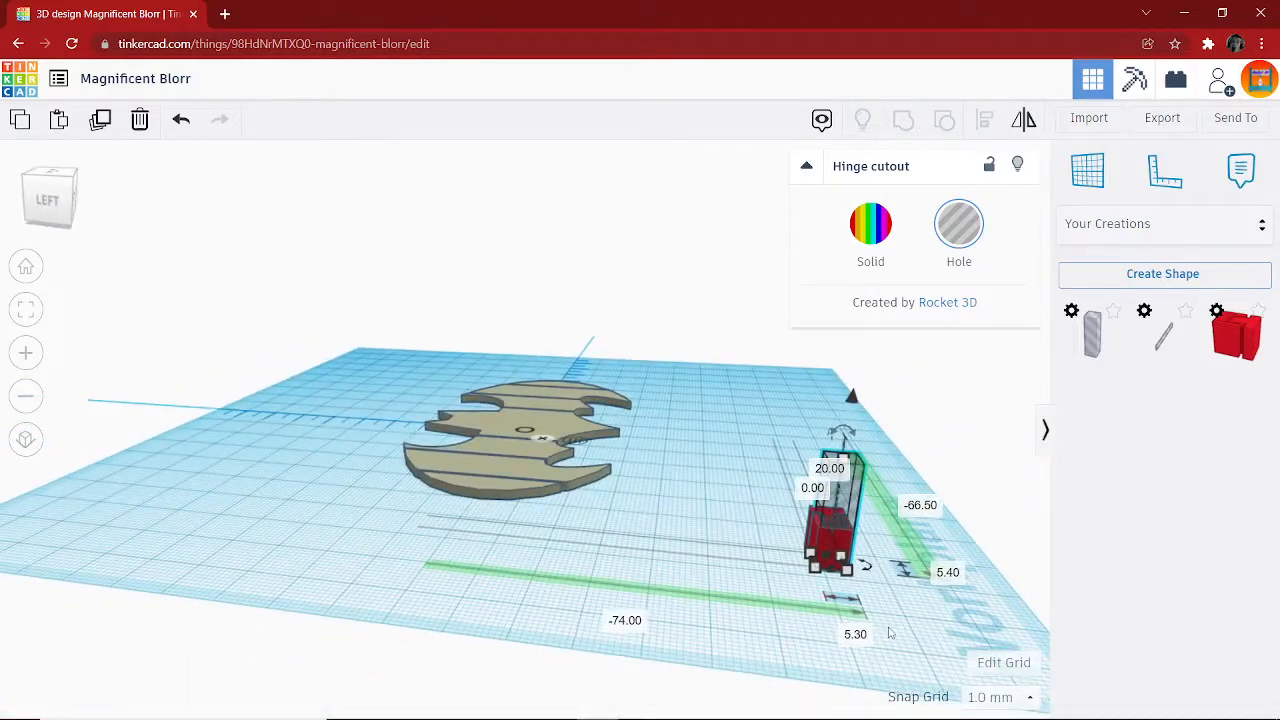
click(855, 634)
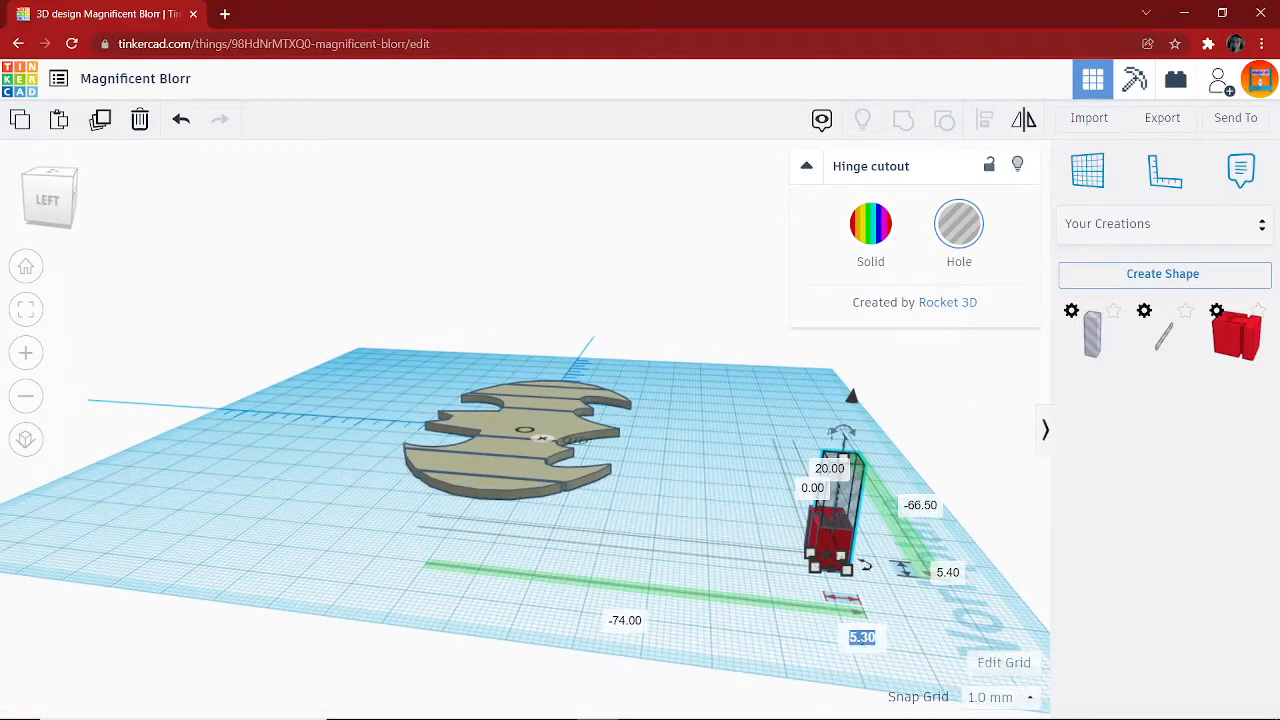
text(5.20)
key(Return)
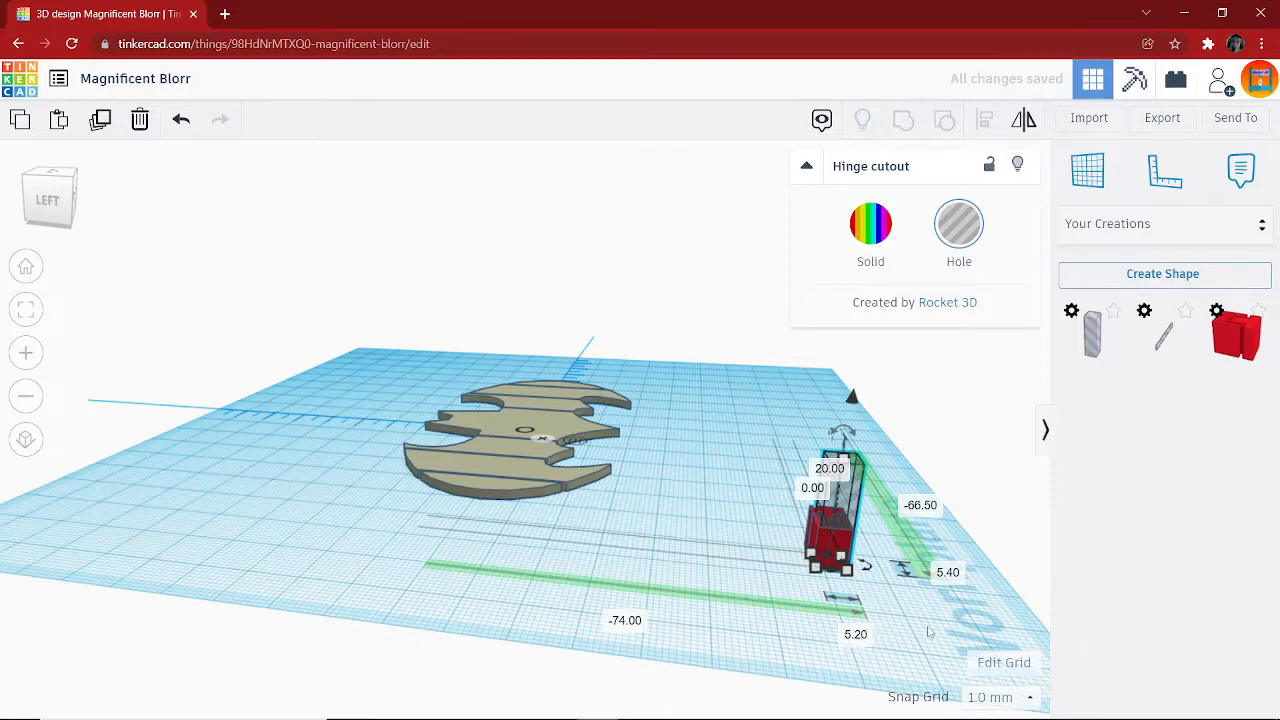
right_drag(929, 632, 868, 640)
click(181, 119)
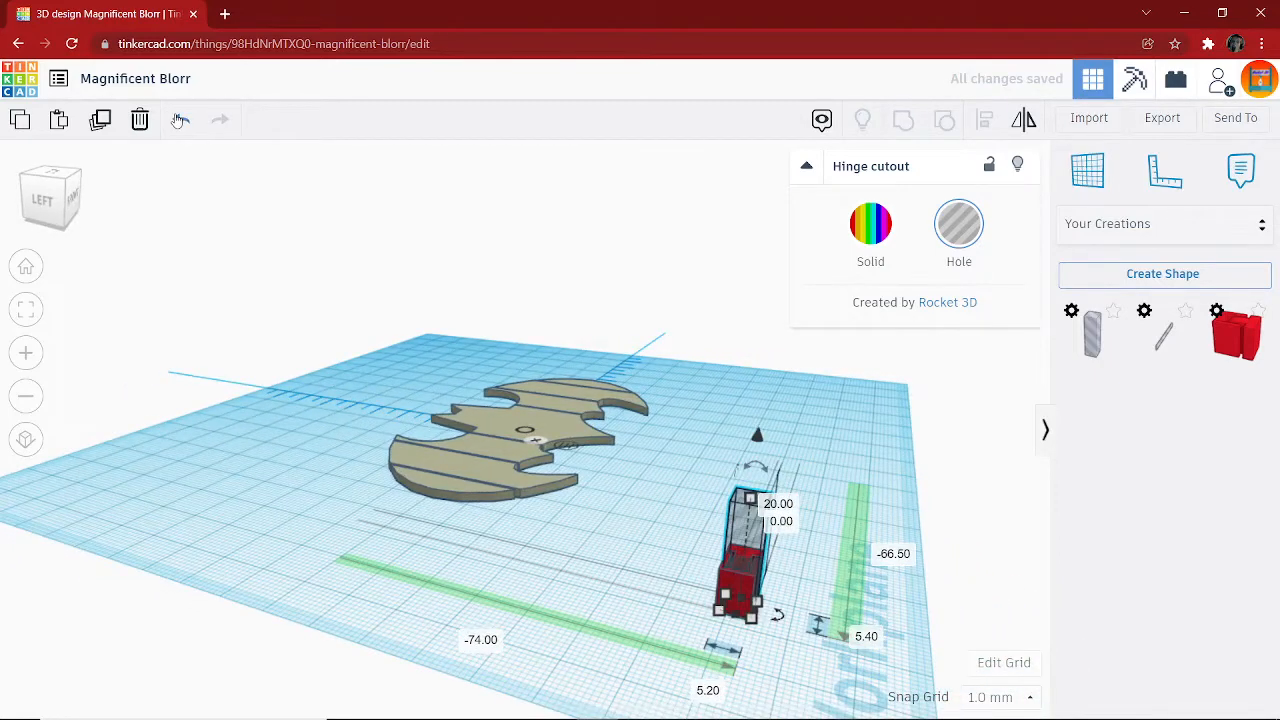
Try setting the hinge cutout's front-to-back offset to 73.75 mm.
click(482, 640)
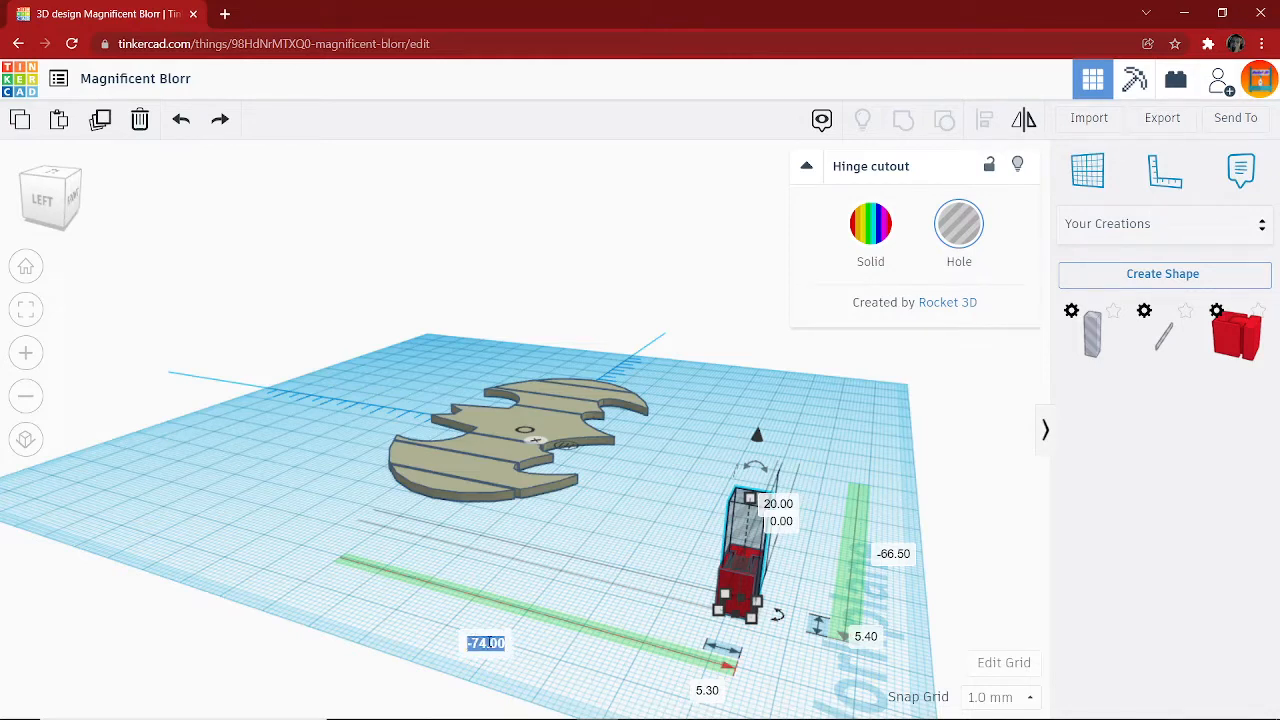
text(73.75)
key(Return)
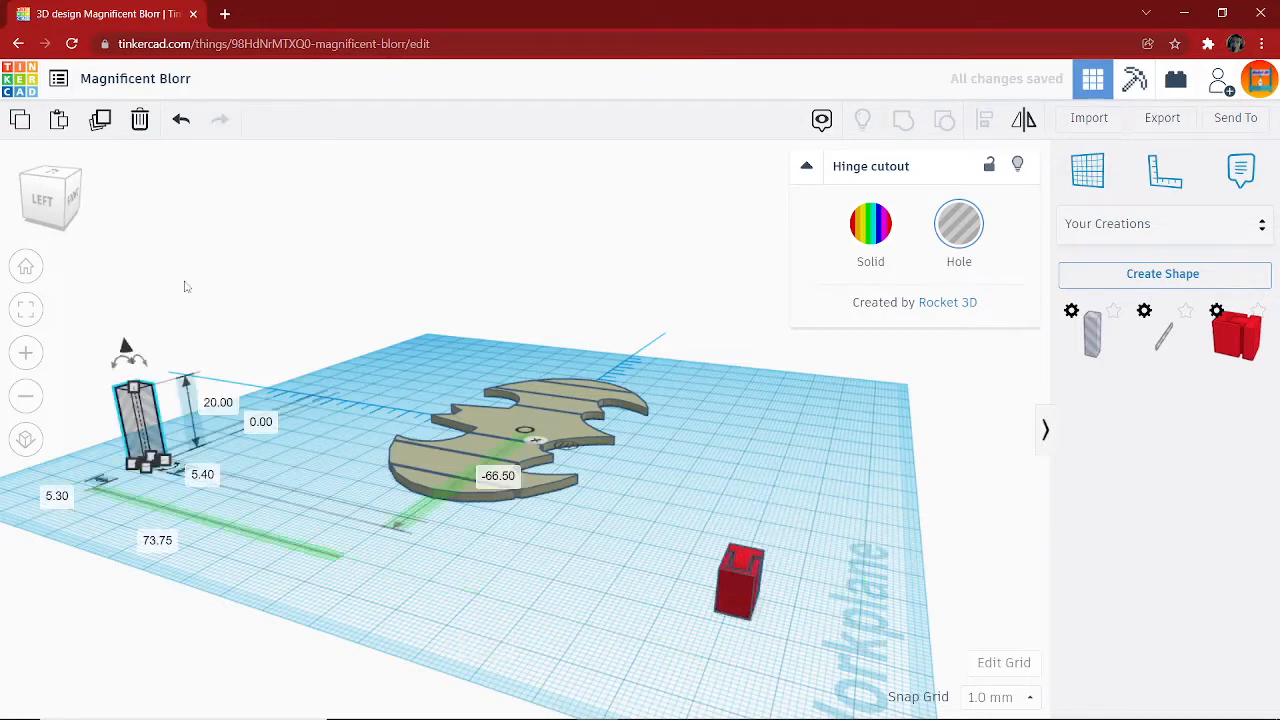
Set the hinge cutout's front-to-back offset to -73.75 mm, and check its alignment with the red clip.
click(150, 541)
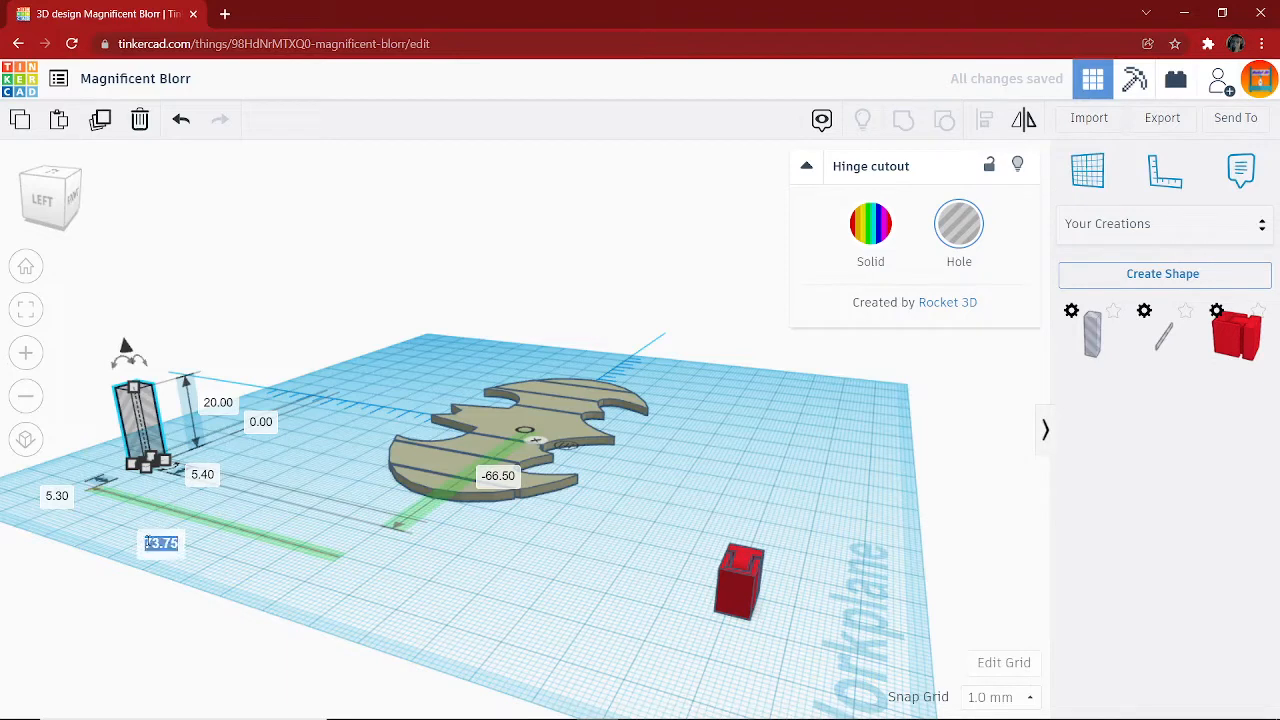
key(BackSpace)
text(-73.75)
key(Return)
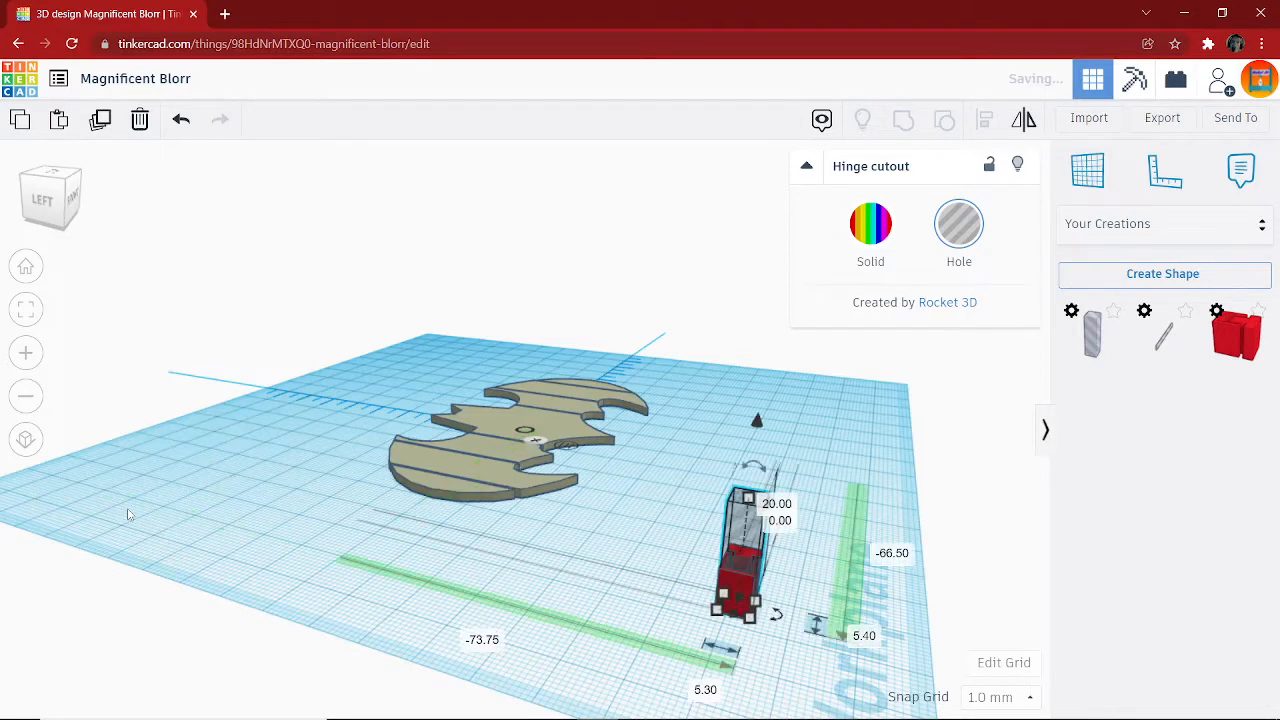
scroll(789, 558, up, 5)
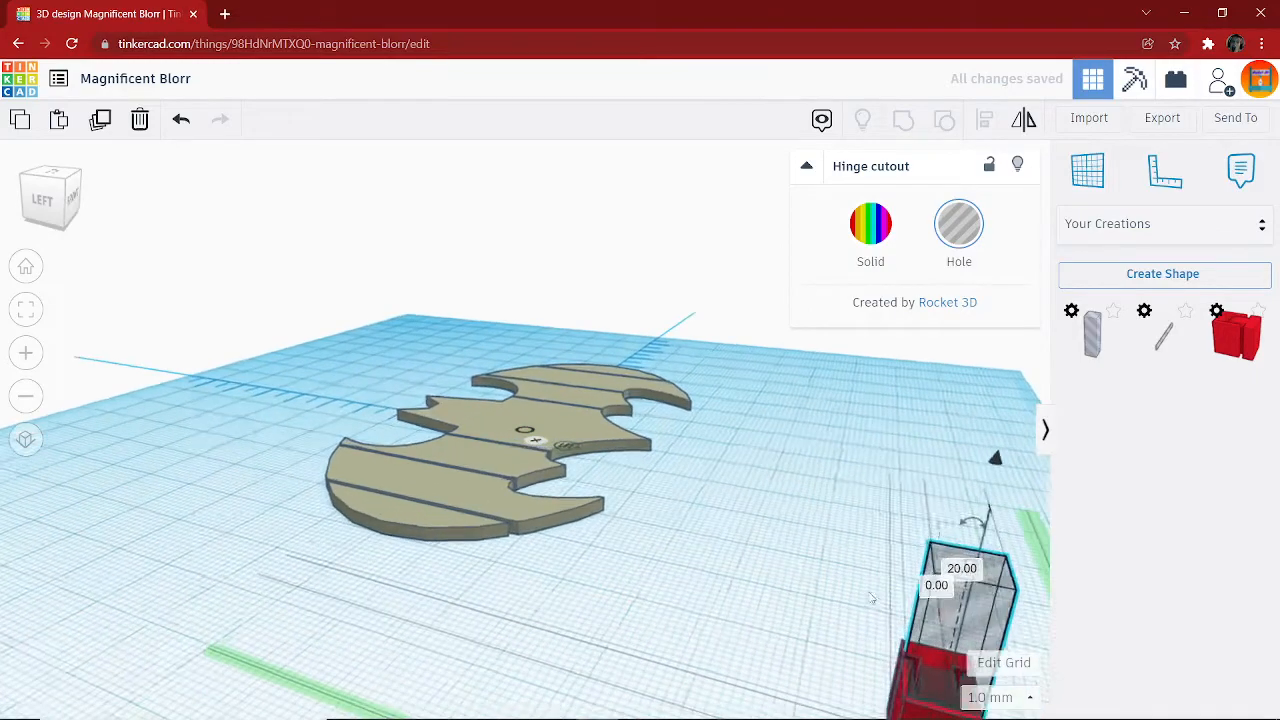
mouse_move(845, 598)
right_down()
mouse_move(808, 553)
mouse_move(848, 582)
mouse_move(860, 574)
mouse_move(839, 566)
mouse_move(855, 612)
right_up()
scroll(839, 566, down, 4)
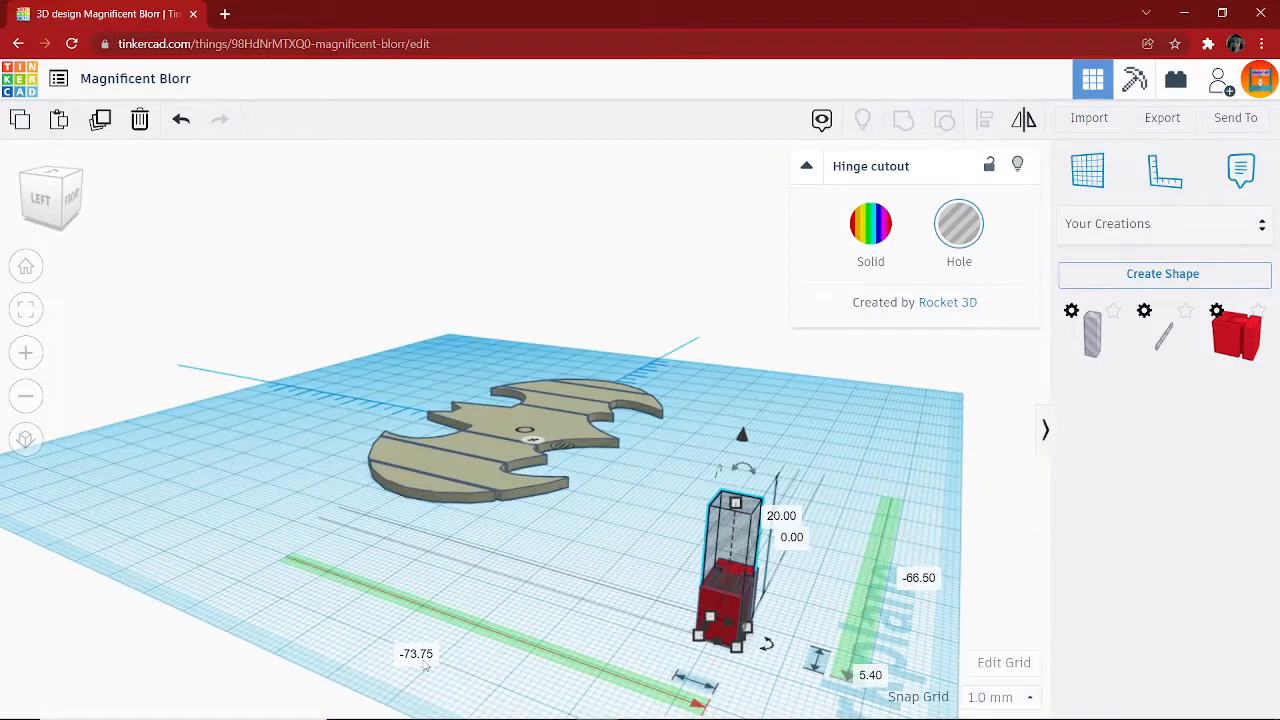
Try a front-to-back offset of -73.60 mm for the hinge cutout and check its alignment with the red clip.
click(421, 655)
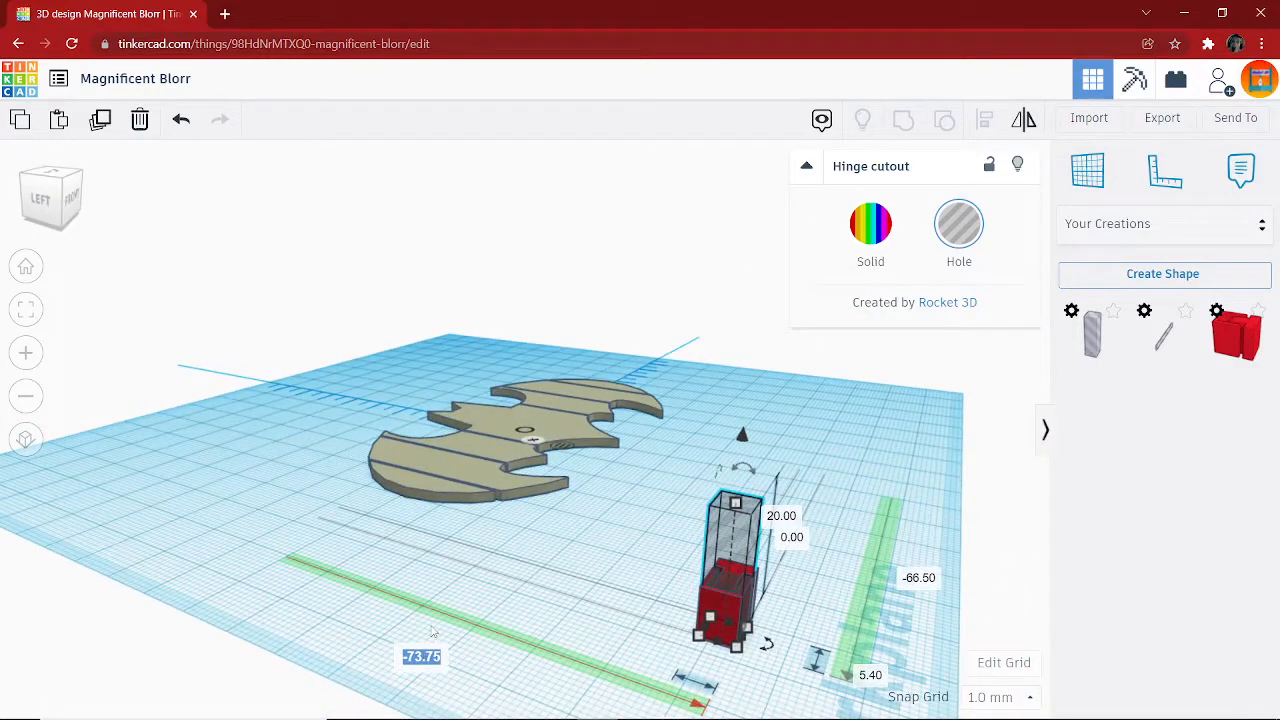
key(BackSpace)
text(-73.60)
key(Return)
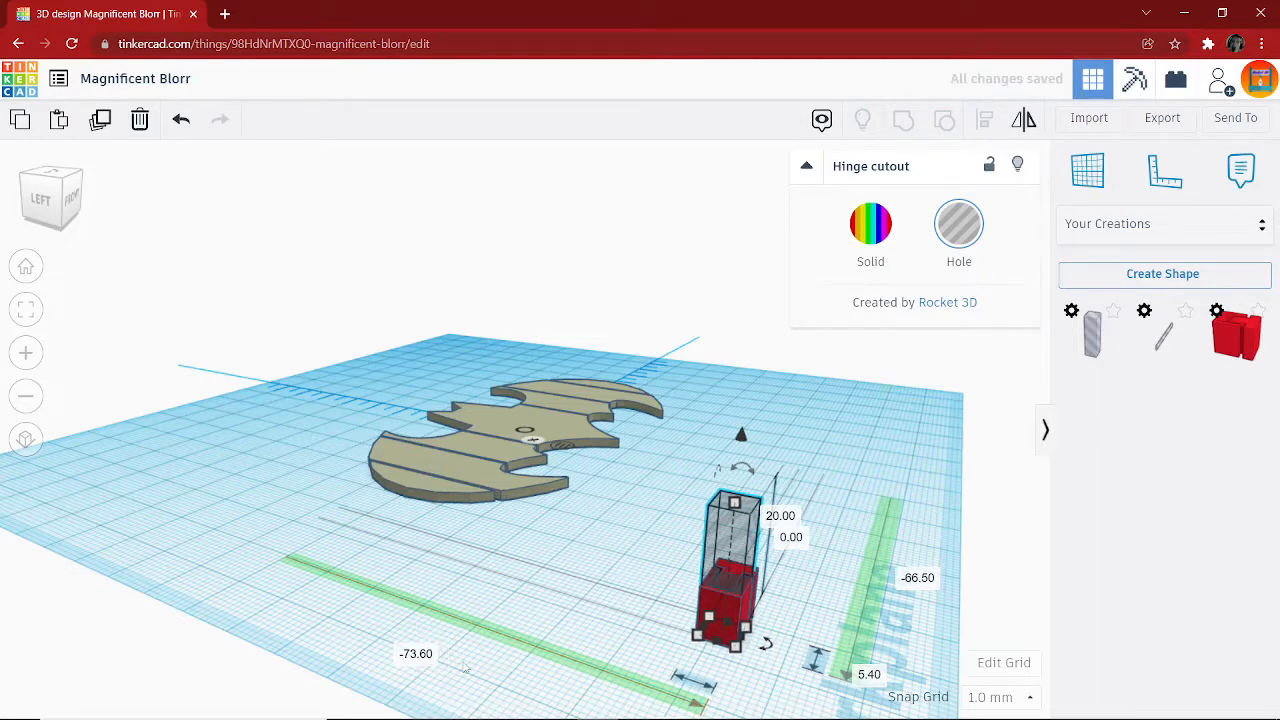
right_drag(610, 712, 486, 571)
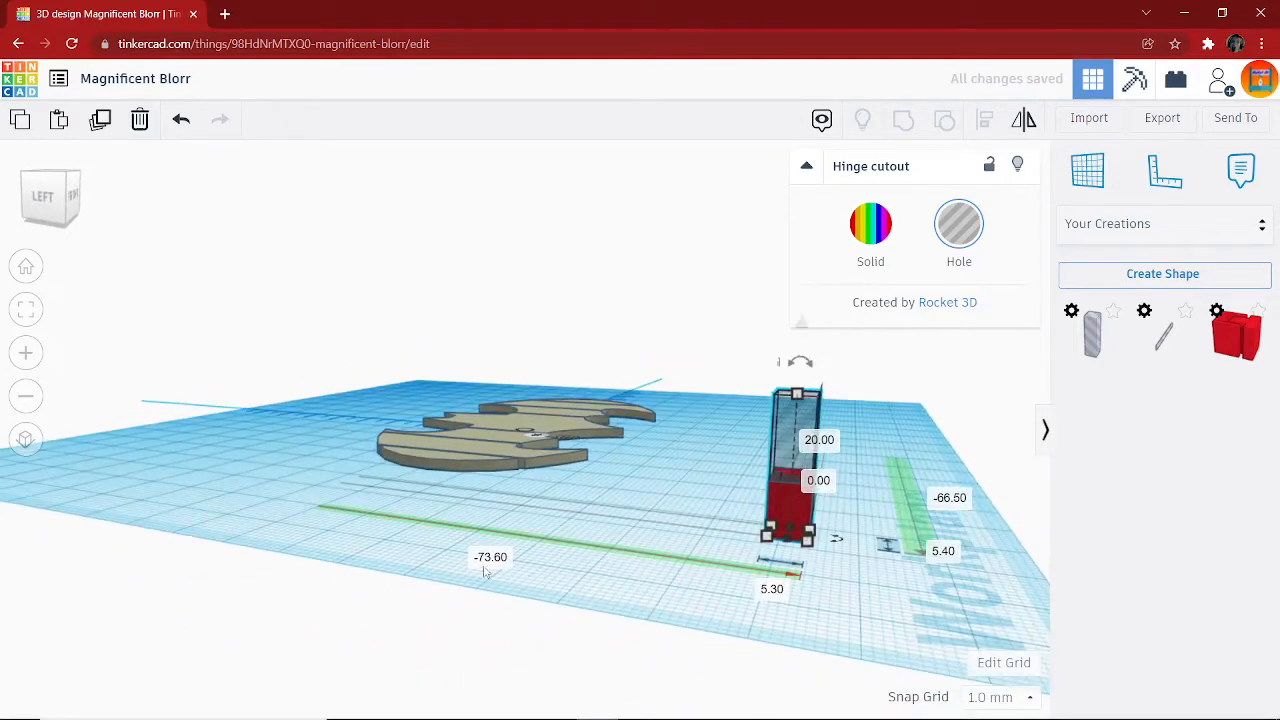
Set the hinge cutout's front-to-back offset to -73.65 mm.
click(496, 561)
text(-73.65)
key(Return)
right_drag(730, 428, 490, 521)
scroll(490, 521, down, 3)
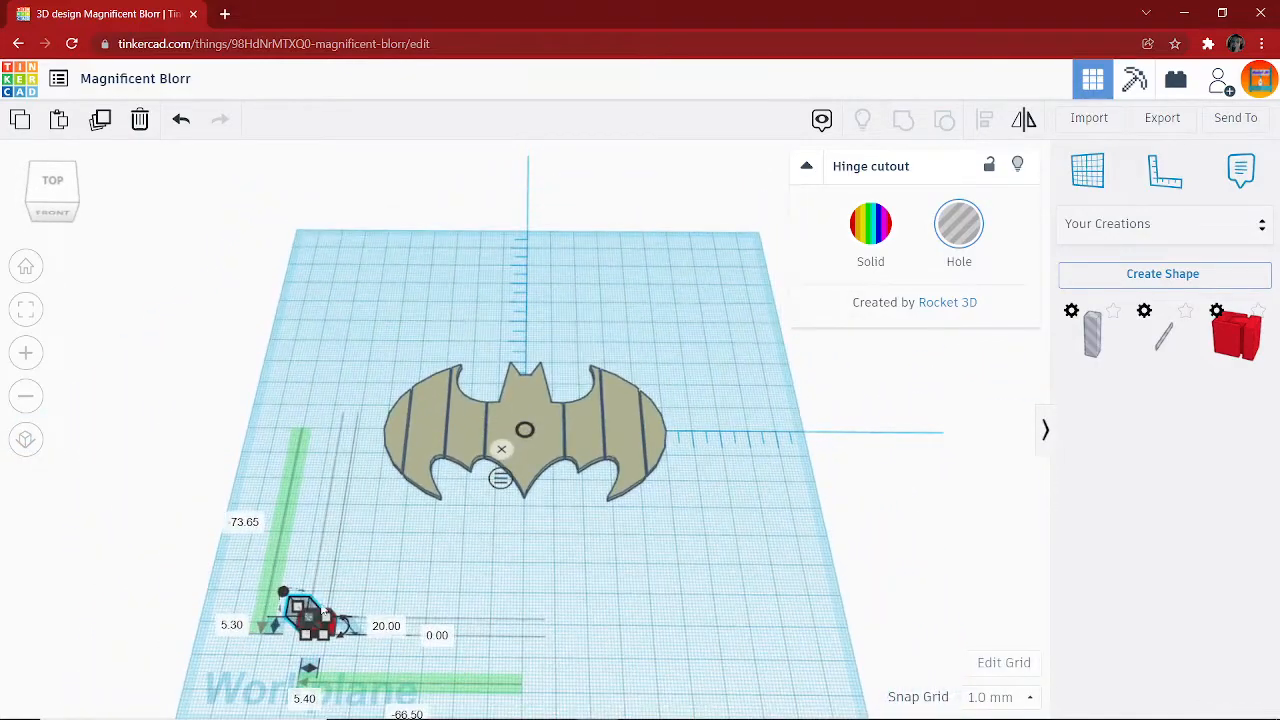
Select the hinge cutout together with the red clip and move both over the cut on the left side of the bat's centre segment.
drag(324, 611, 338, 566)
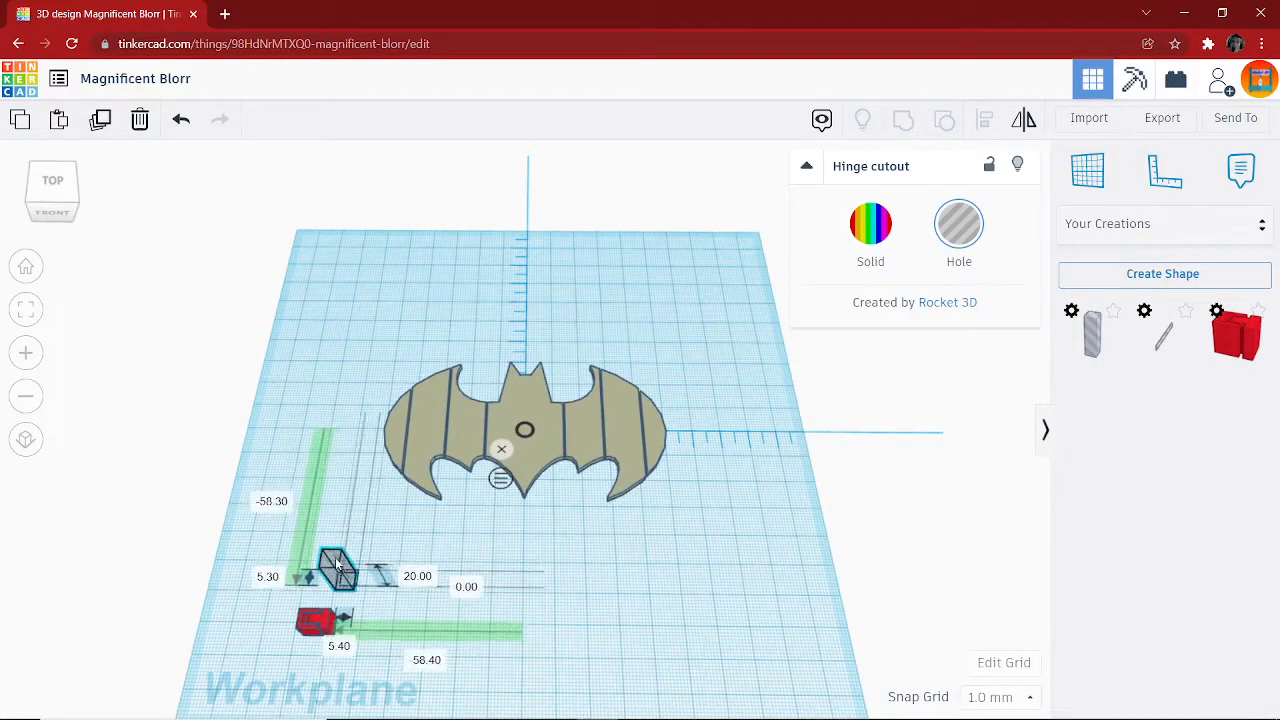
click(180, 119)
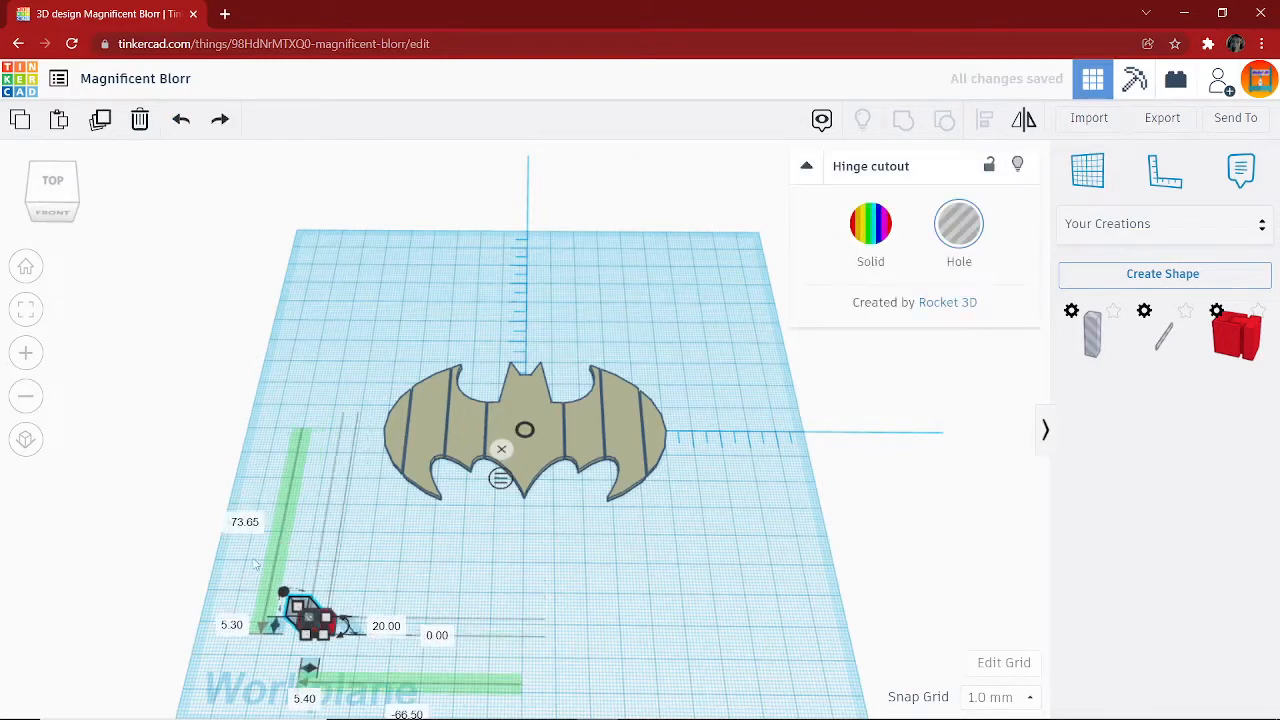
drag(256, 563, 369, 633)
right_drag(338, 555, 323, 599)
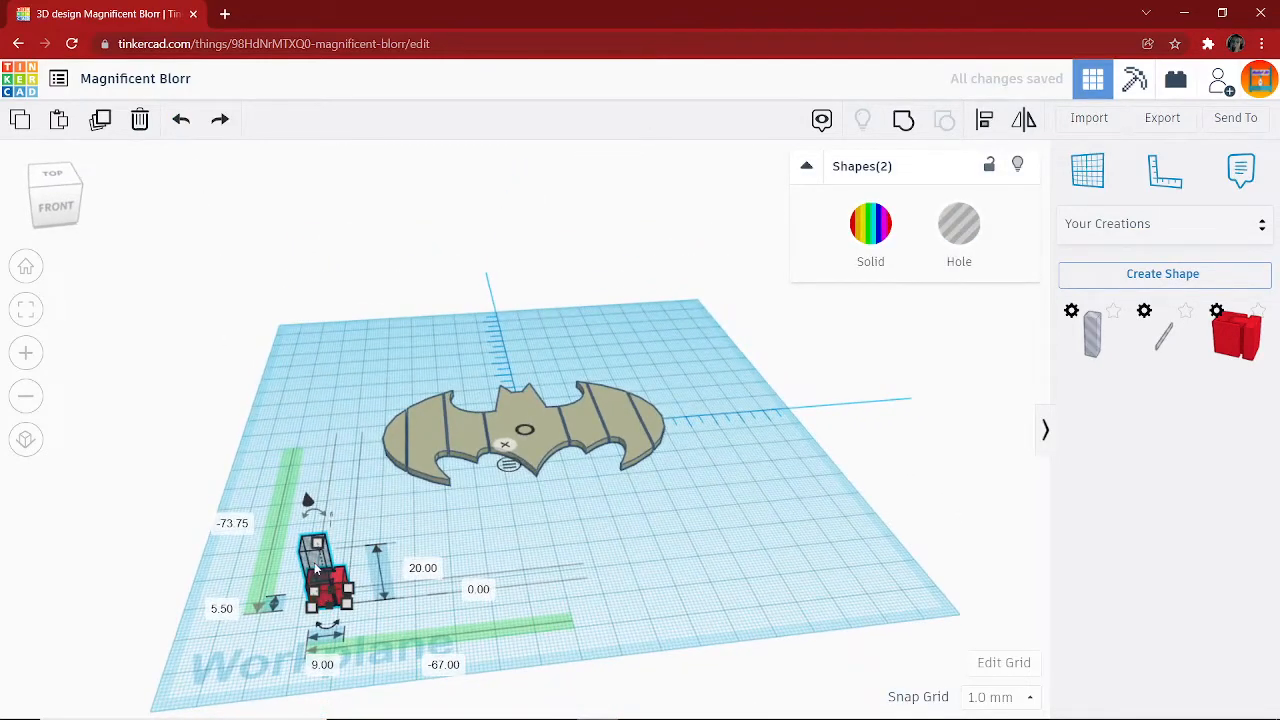
drag(317, 569, 497, 413)
scroll(497, 413, up, 10)
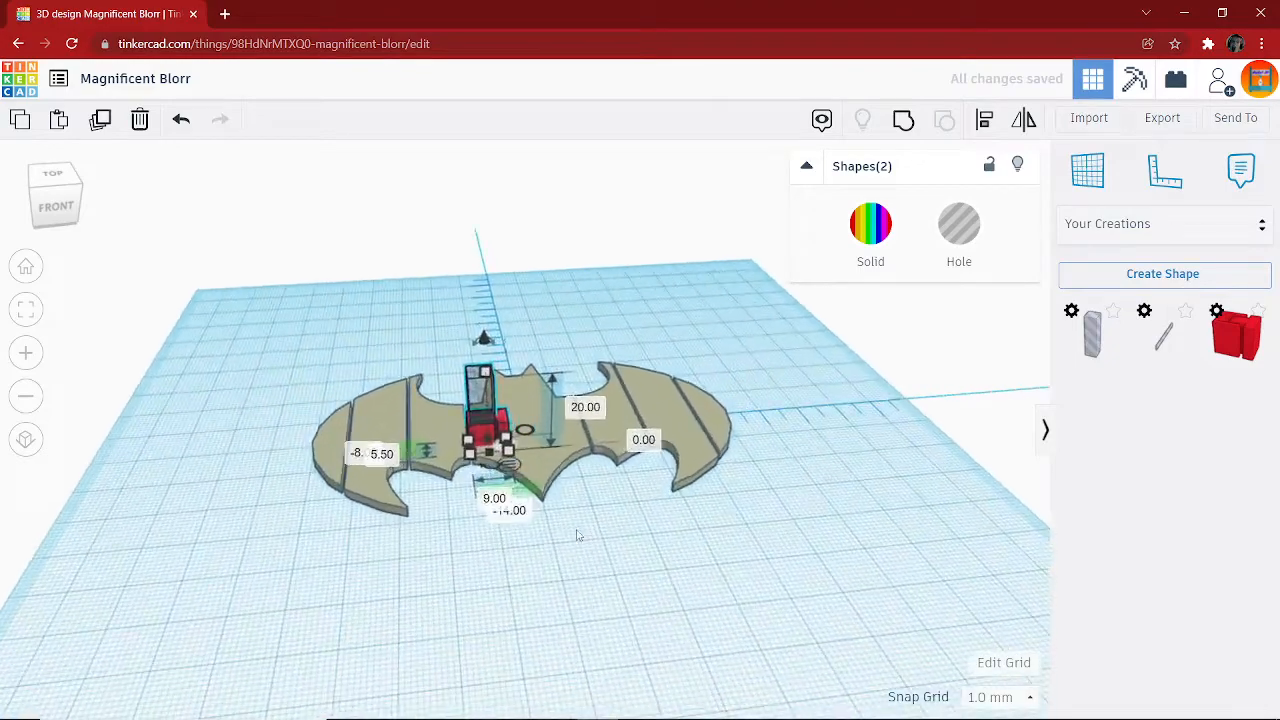
scroll(510, 473, up, 2)
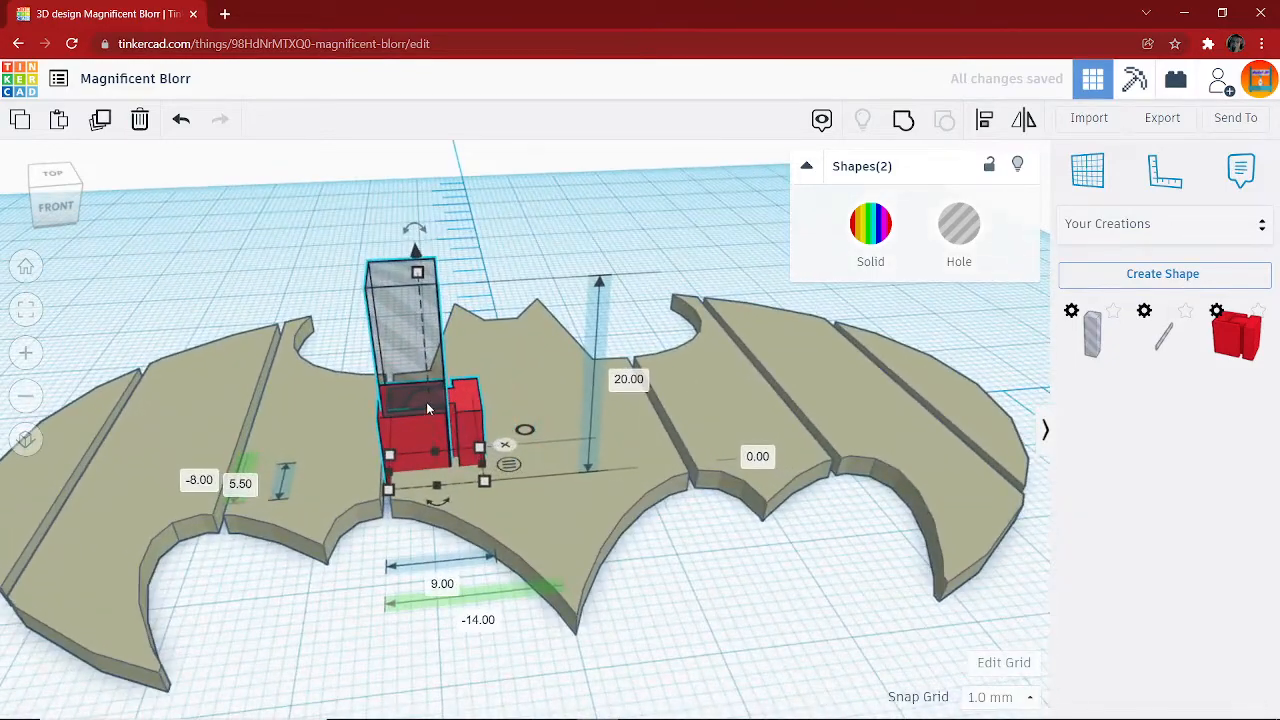
drag(427, 408, 360, 398)
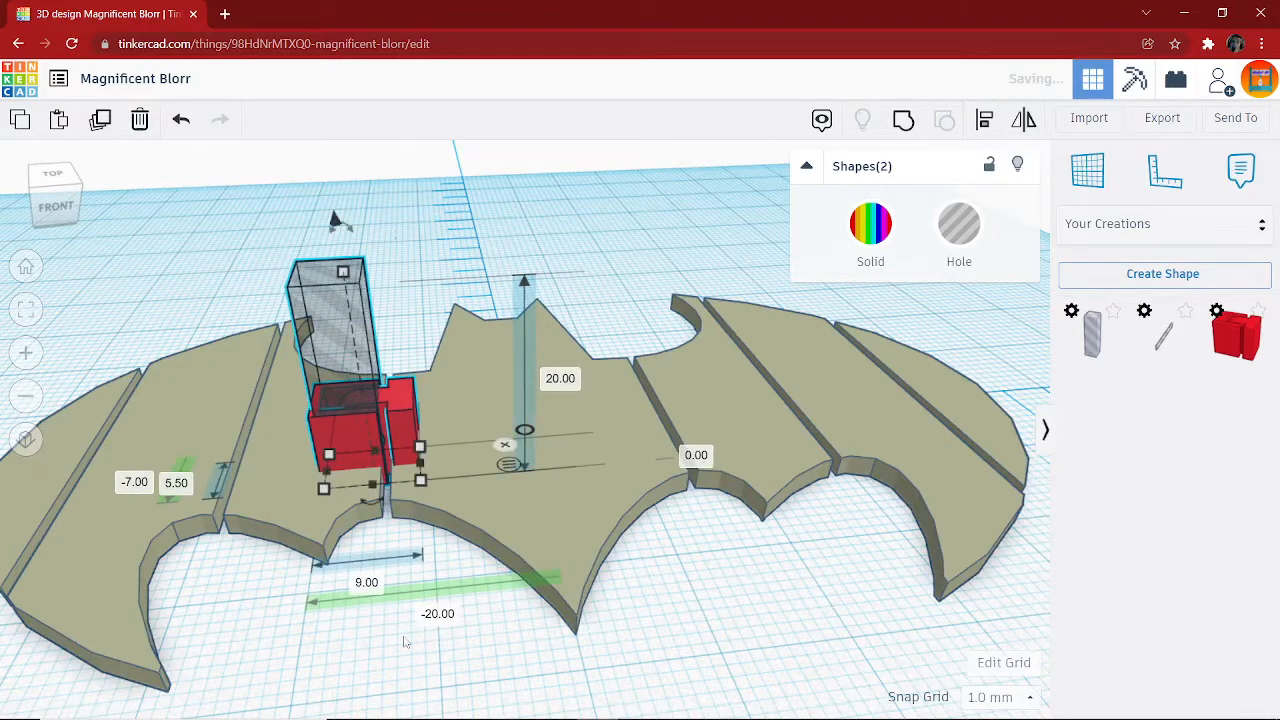
Try side-to-side offsets of -20.75 mm and -20.15 mm for the clip and cutout over the bat's gap.
click(440, 615)
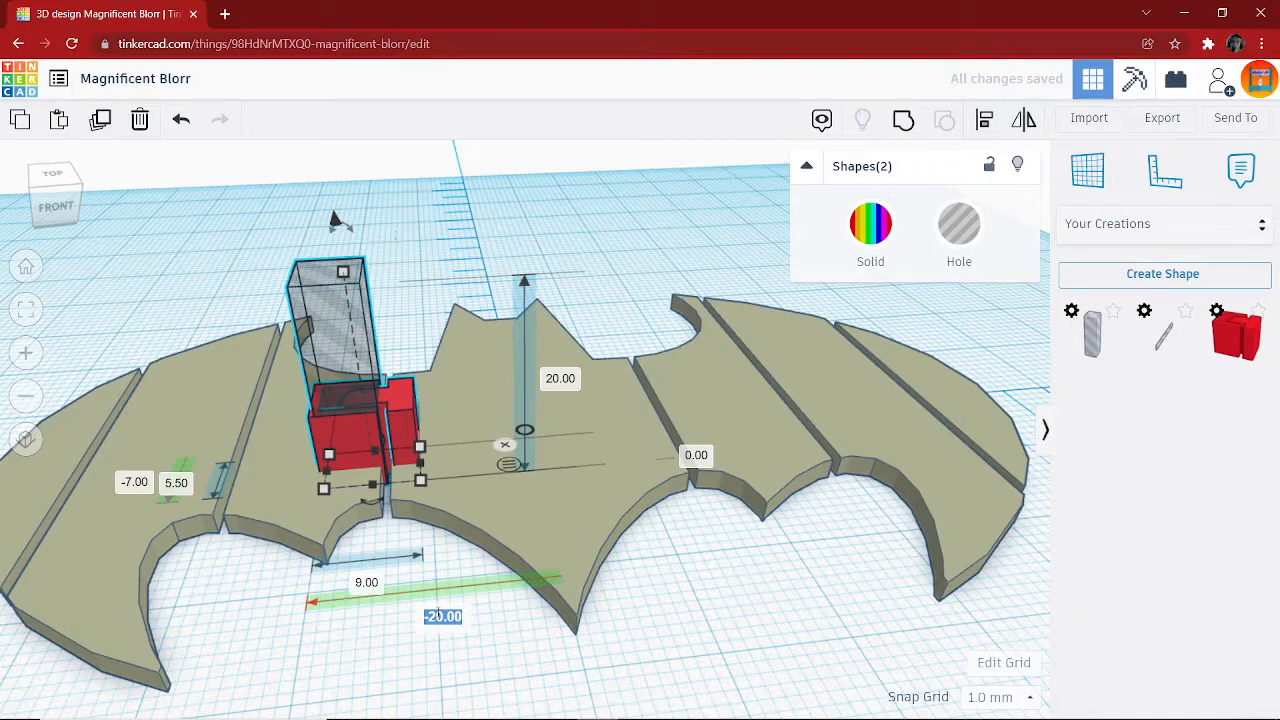
text(-20)
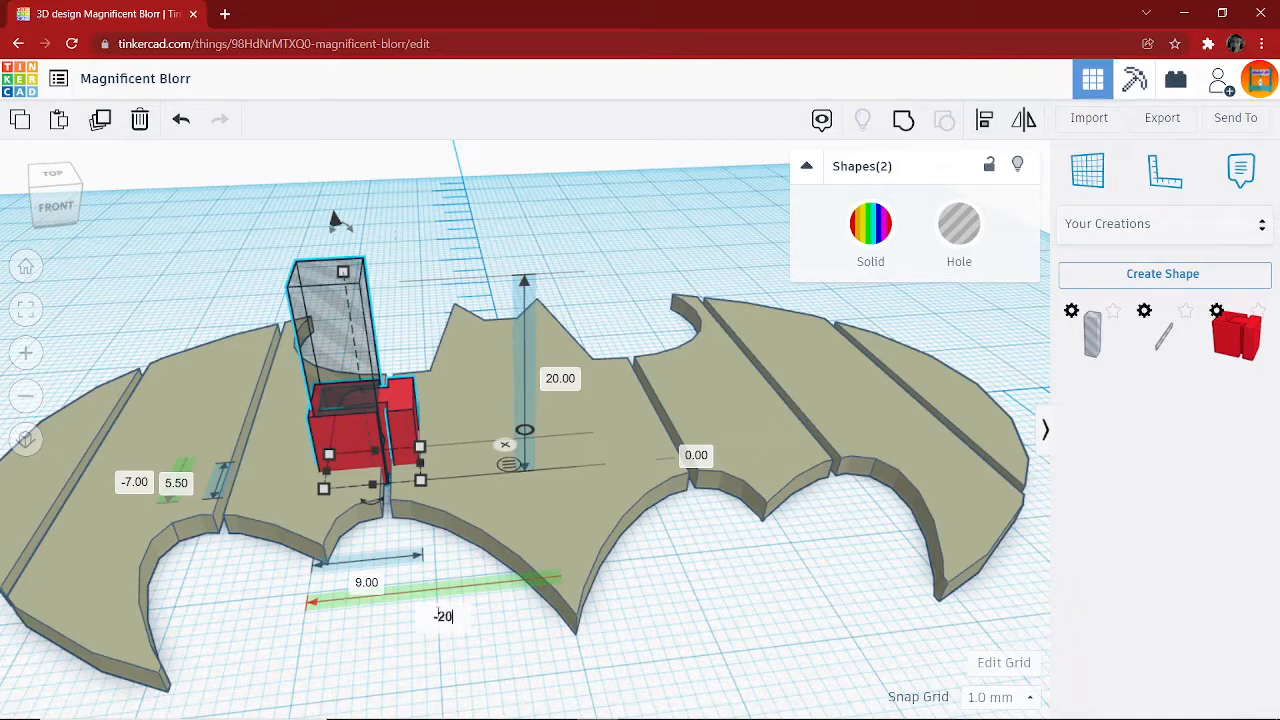
text(.75)
key(Return)
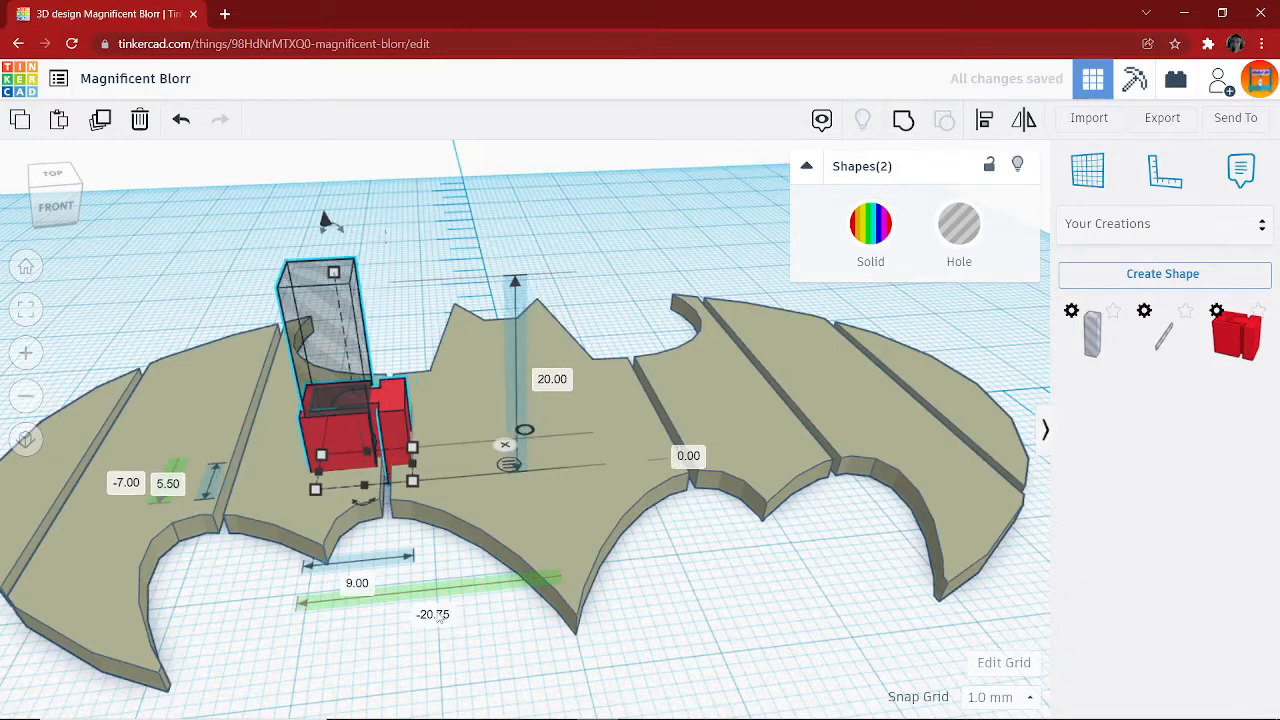
click(435, 615)
text(-20)
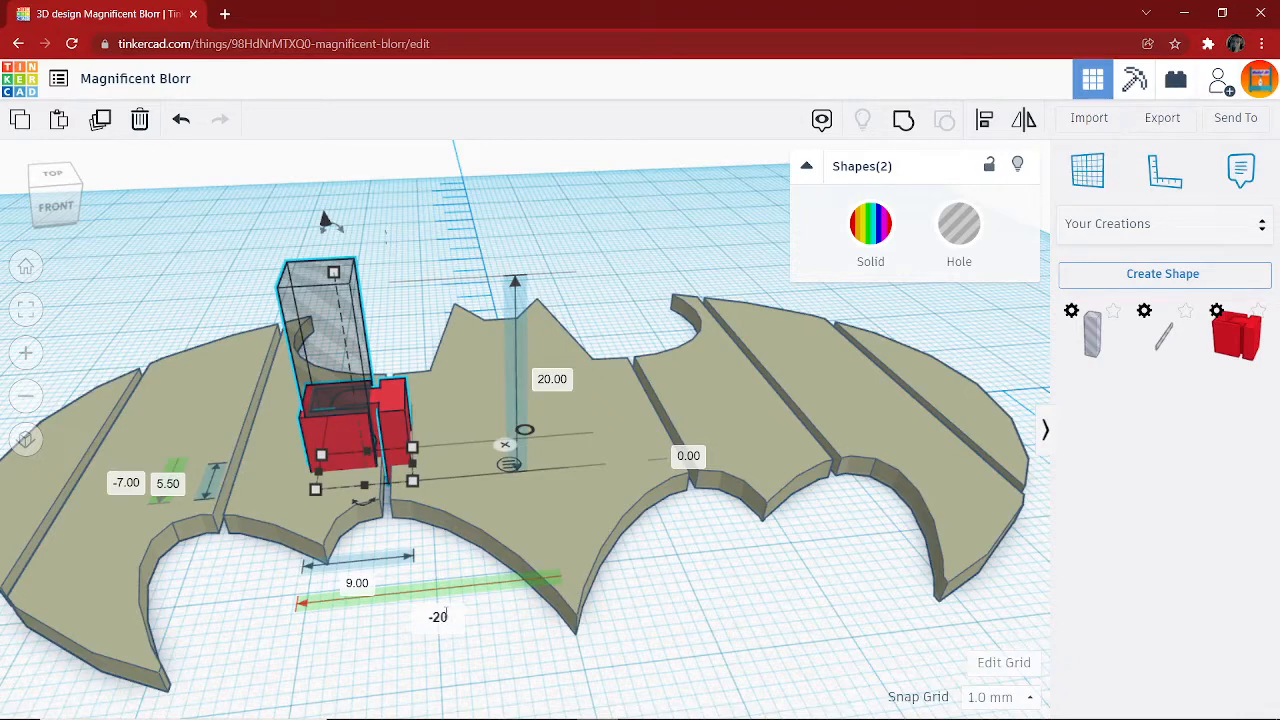
text(.15)
key(Return)
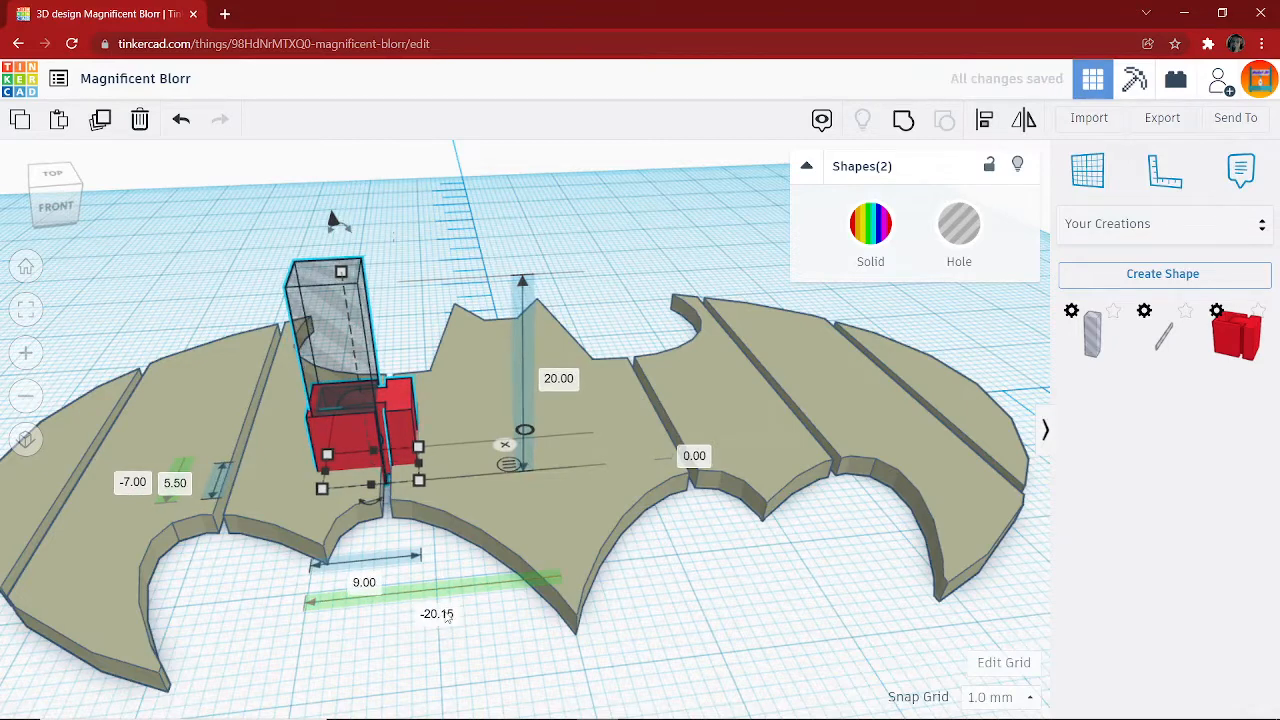
Try side-to-side offsets of -20.5 mm and -20.25 mm for the clip and cutout.
click(445, 614)
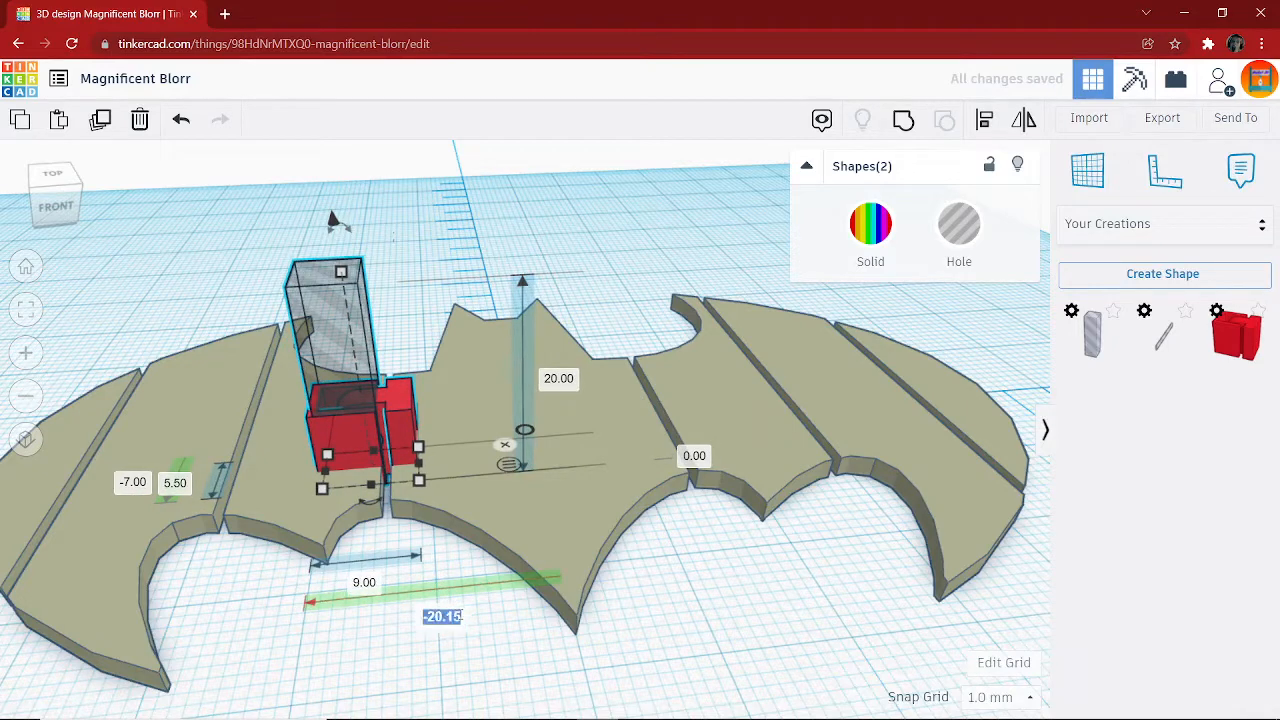
text(-20.5)
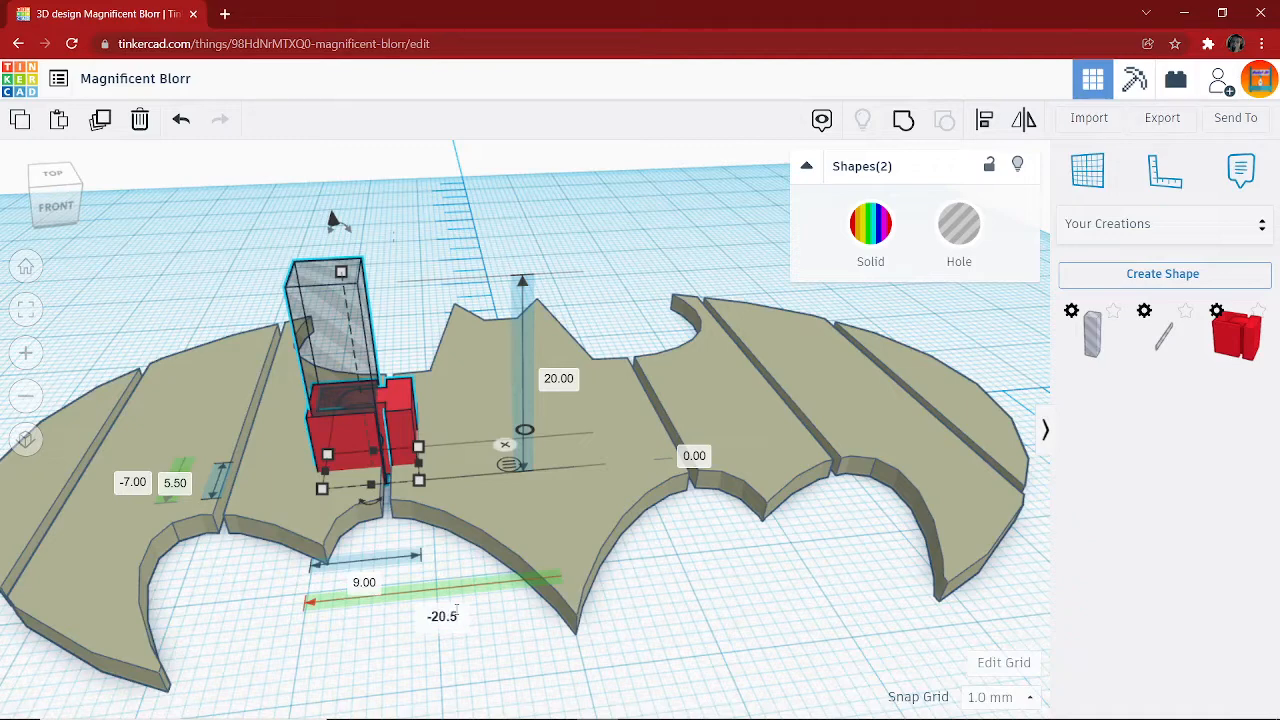
key(Return)
click(456, 616)
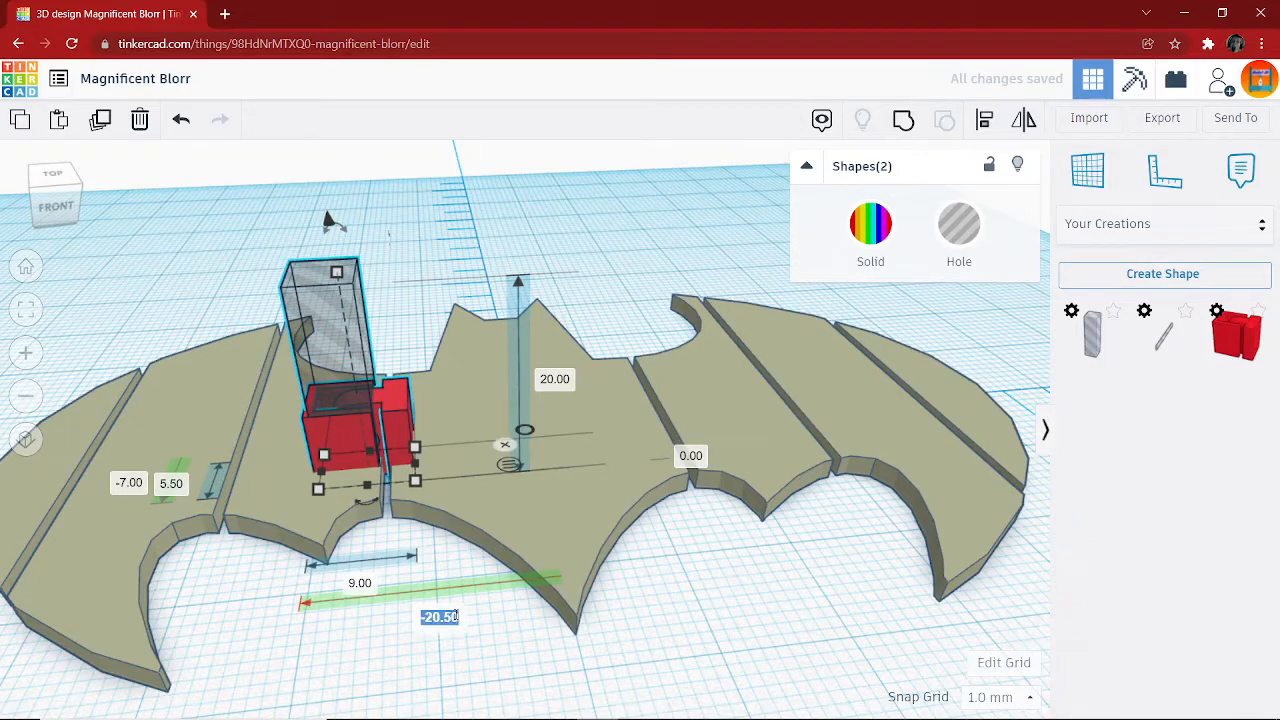
key(BackSpace)
text(-20.)
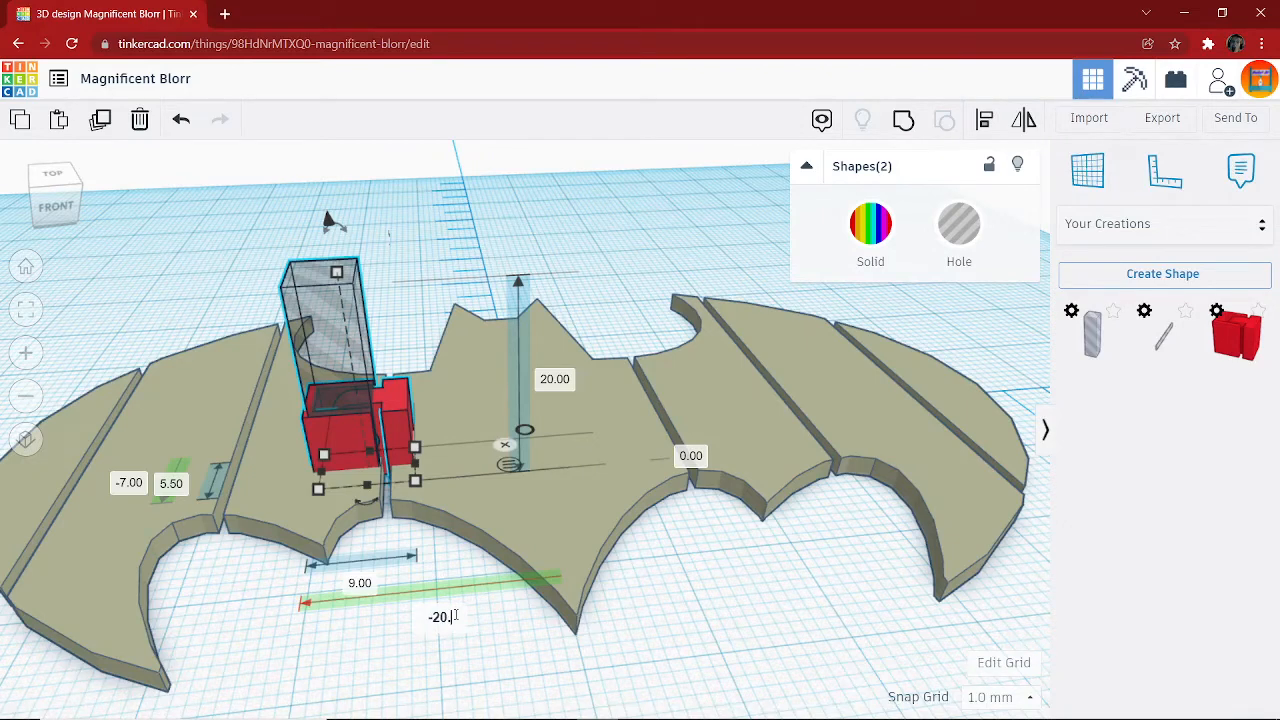
text(25)
key(Return)
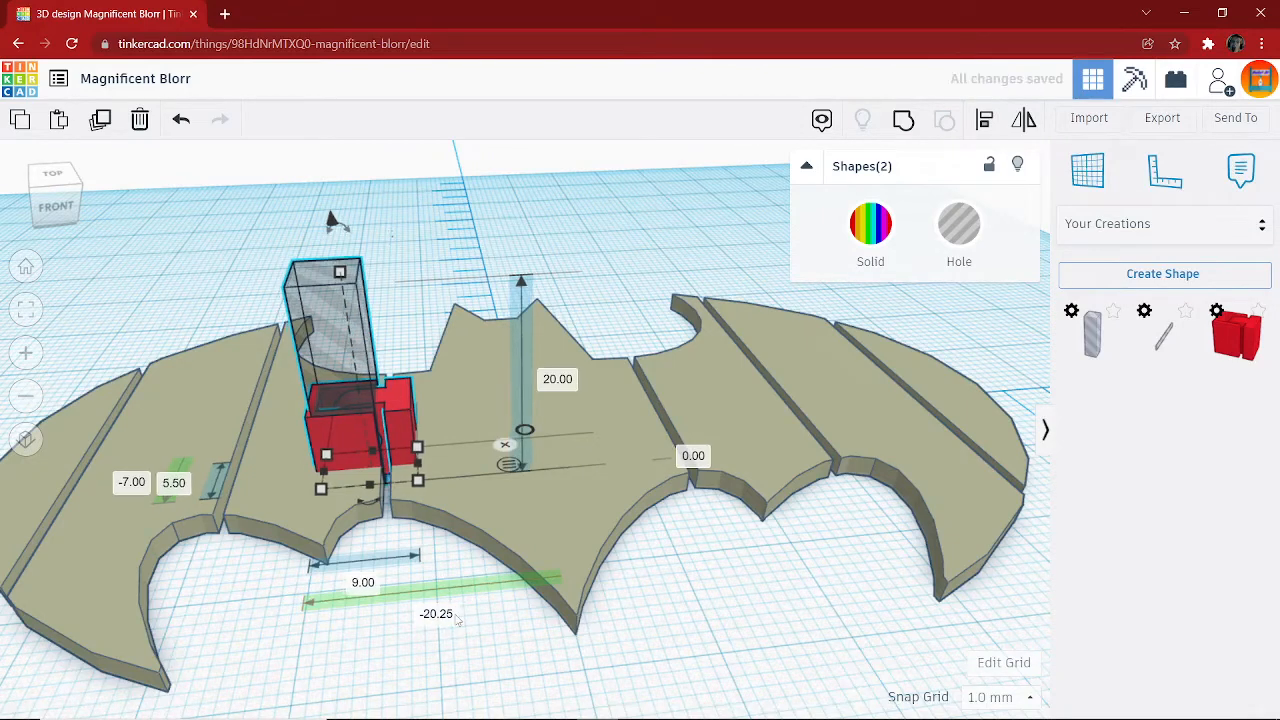
Try a side-to-side offset of -20.2 mm for the clip and cutout, and check how they line up with the gap.
right_drag(451, 517, 448, 482)
click(447, 534)
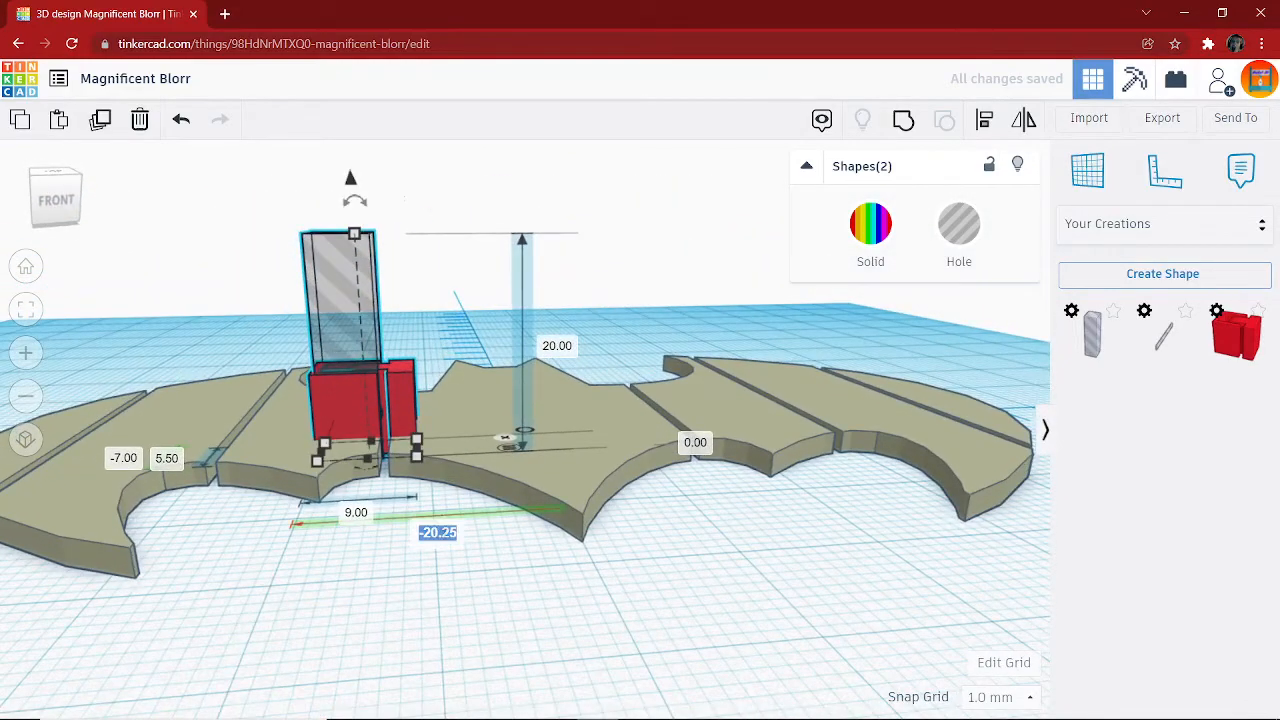
text(-20)
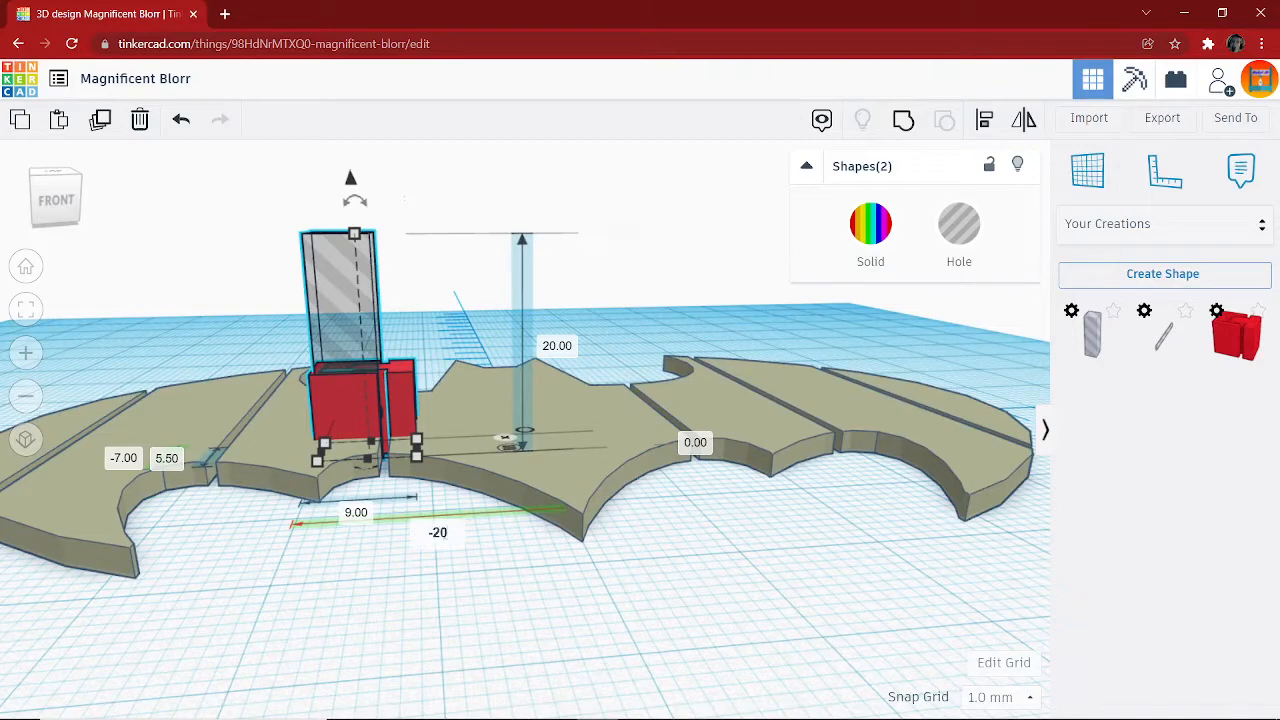
text(.2)
key(Return)
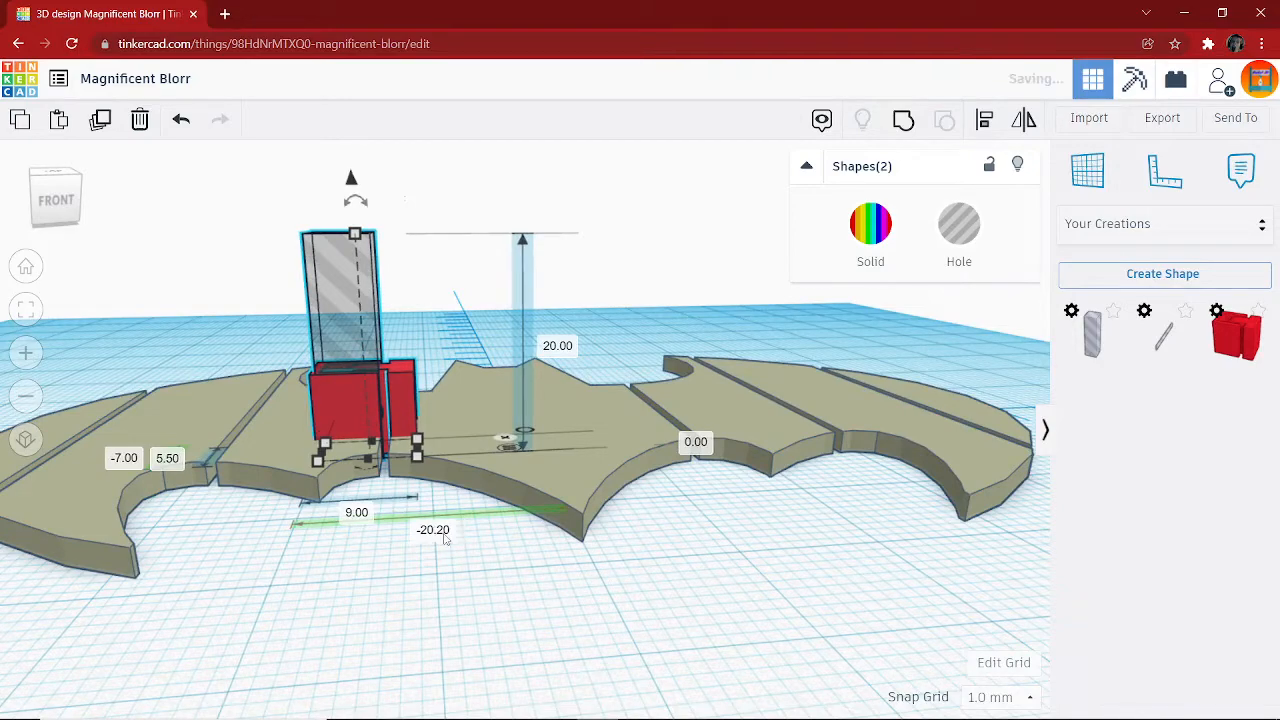
mouse_move(483, 571)
right_down()
mouse_move(517, 551)
mouse_move(486, 534)
mouse_move(488, 591)
right_up()
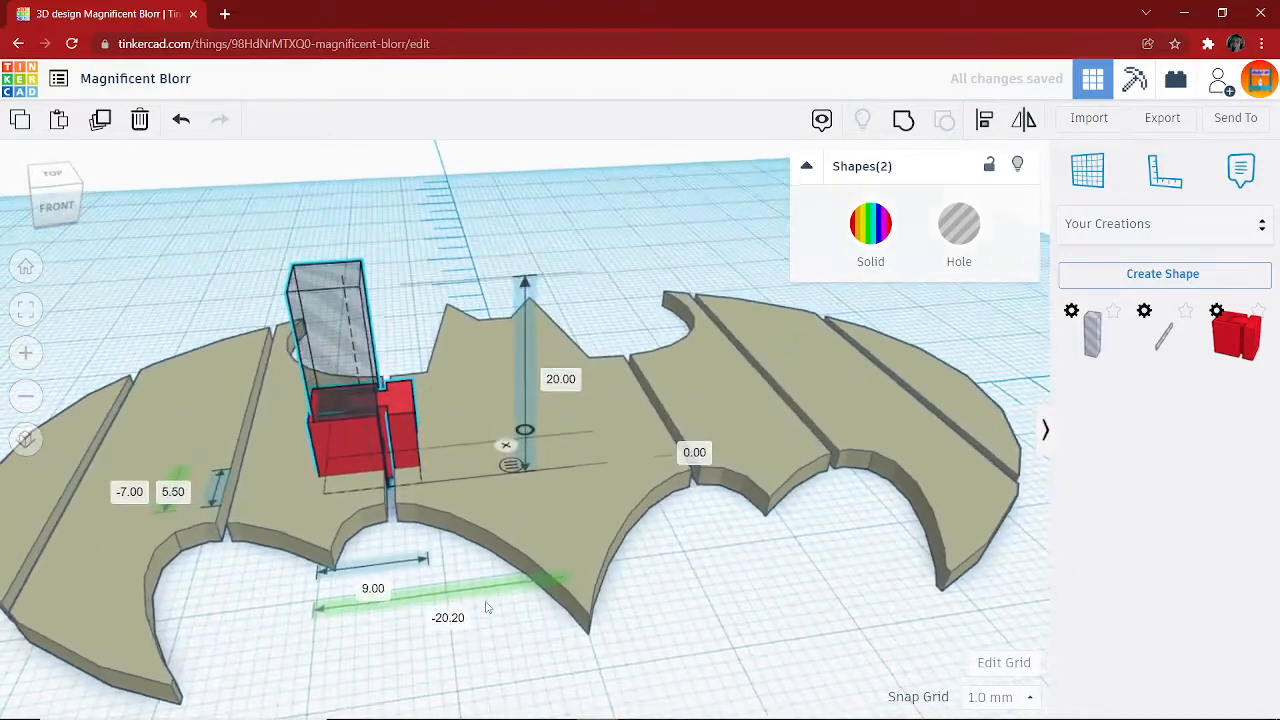
Try side-to-side offsets of -20 mm and -20.23 mm for the clip and cutout.
click(452, 598)
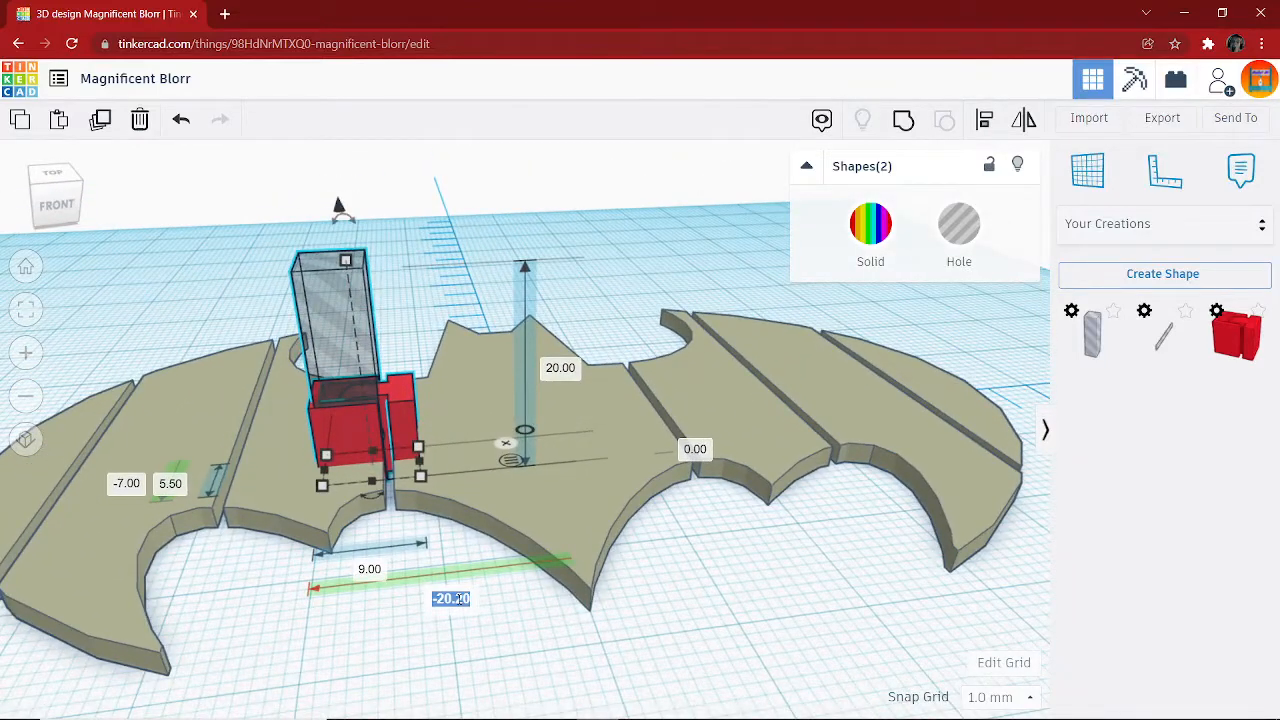
key(BackSpace)
text(-20)
key(Return)
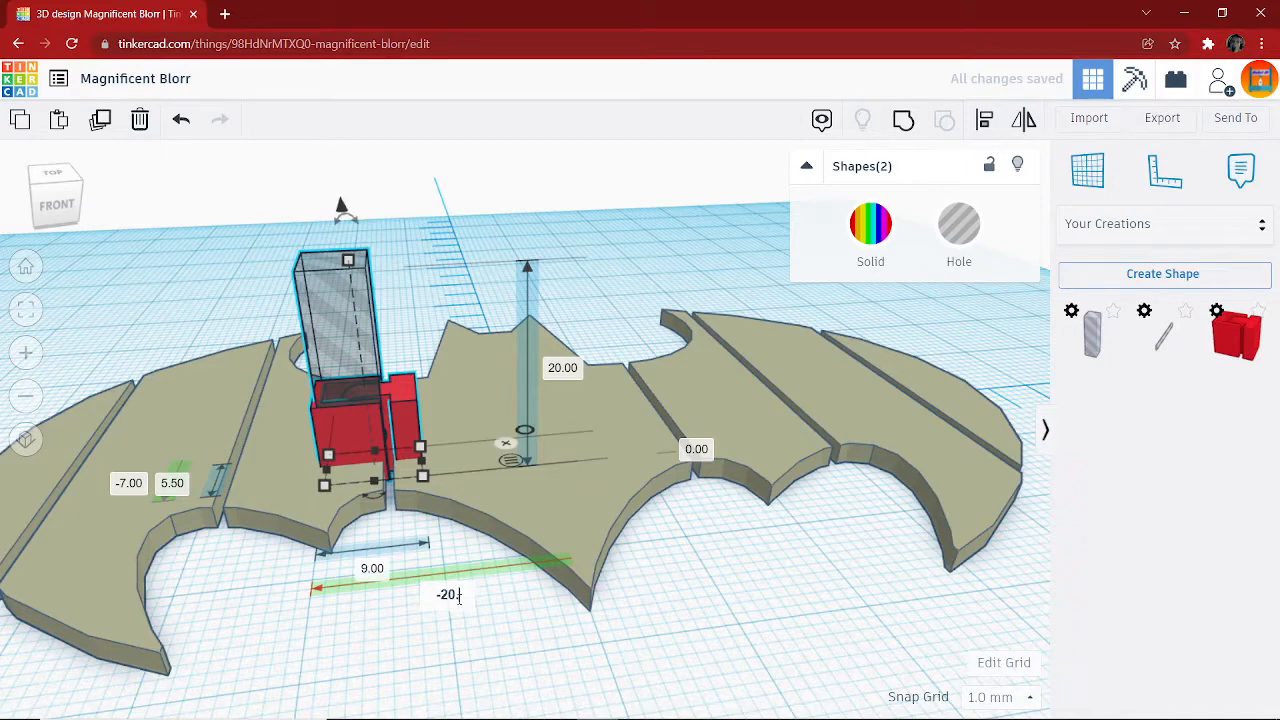
text(2)
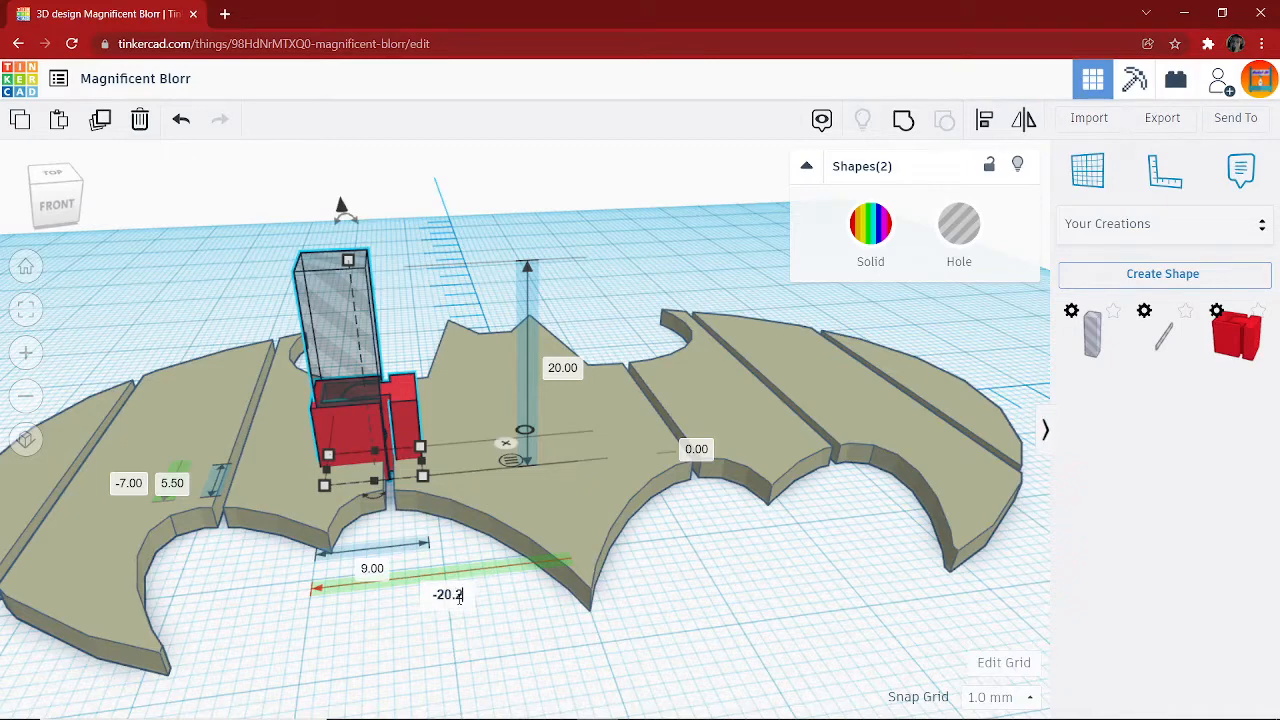
text(3)
key(Return)
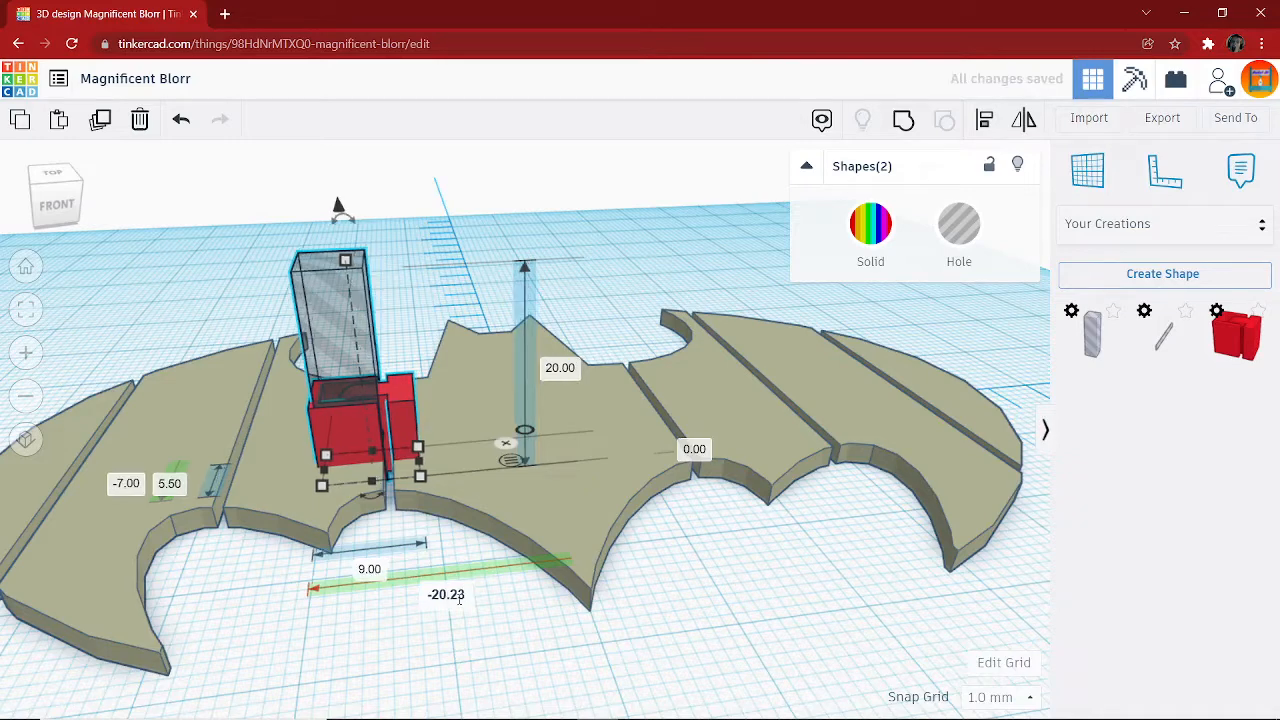
Try side-to-side offsets of -20.24 mm and -20.25 mm for the clip and cutout.
key(BackSpace)
text(4)
key(Return)
key(BackSpace)
text(5)
key(Return)
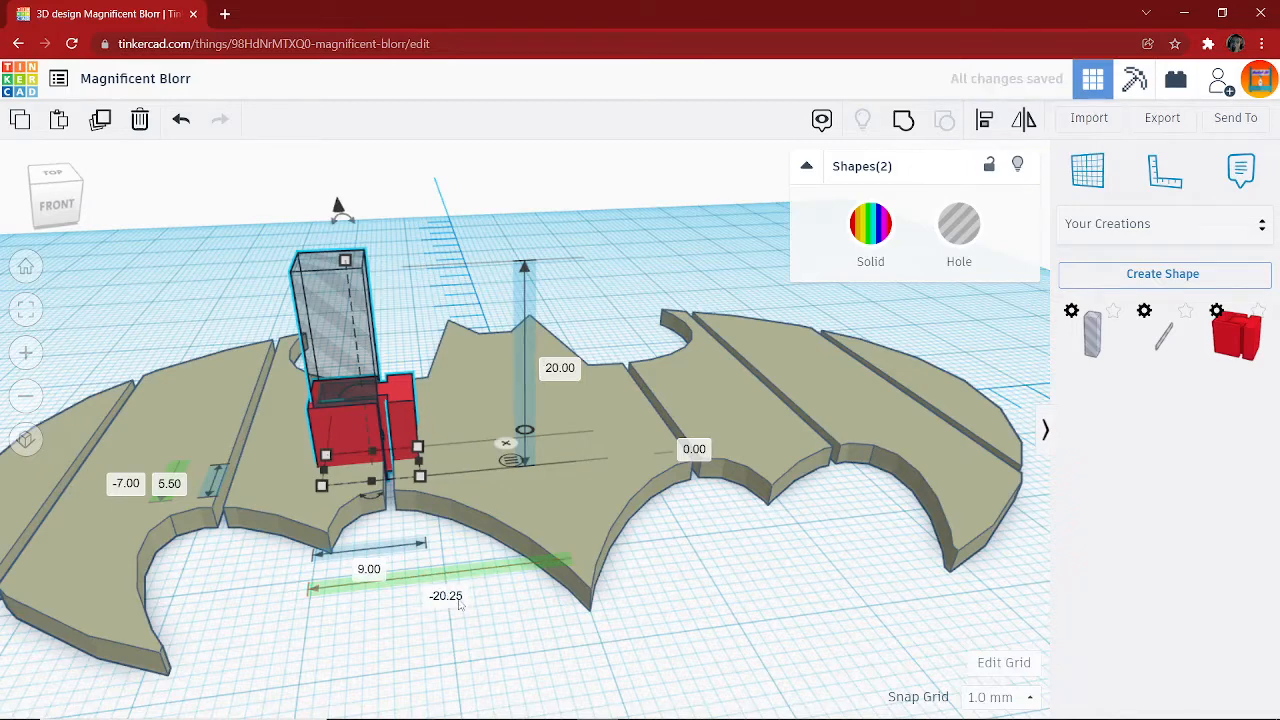
Try a side-to-side offset of -20.30 mm for the clip and cutout, and inspect the hinge's fit in the gap up close.
click(456, 598)
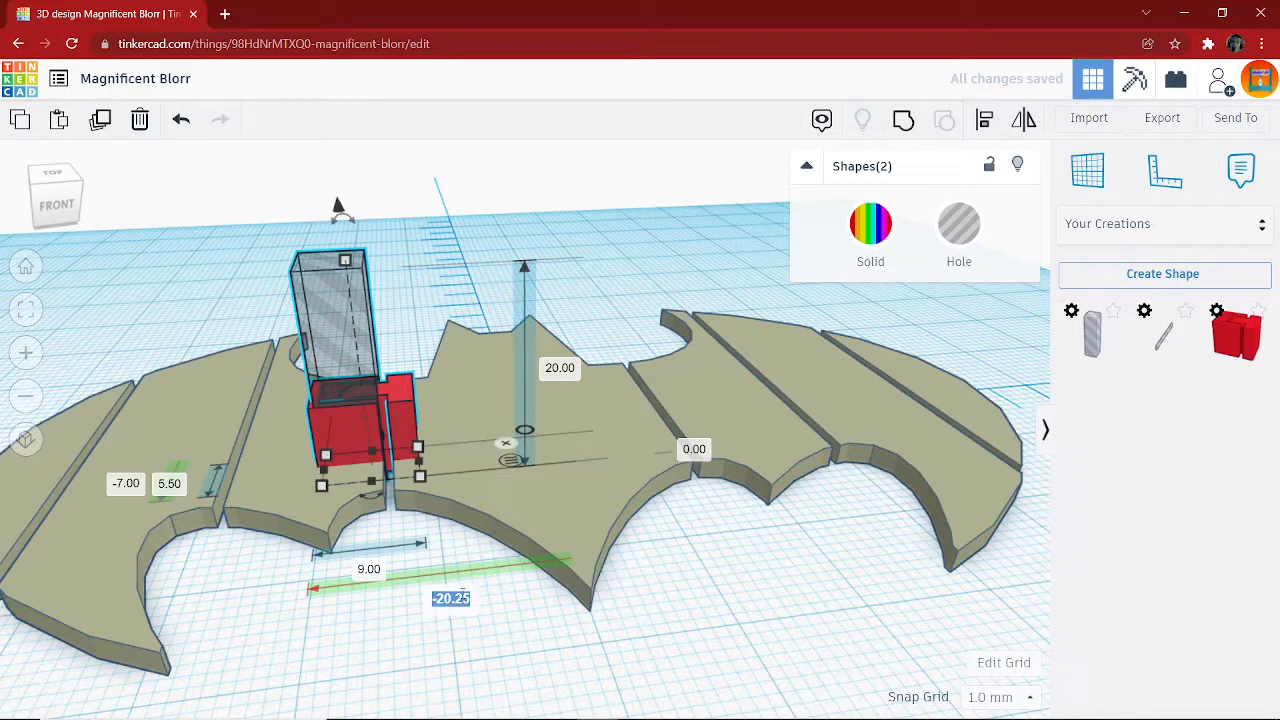
text(-20.30)
key(Return)
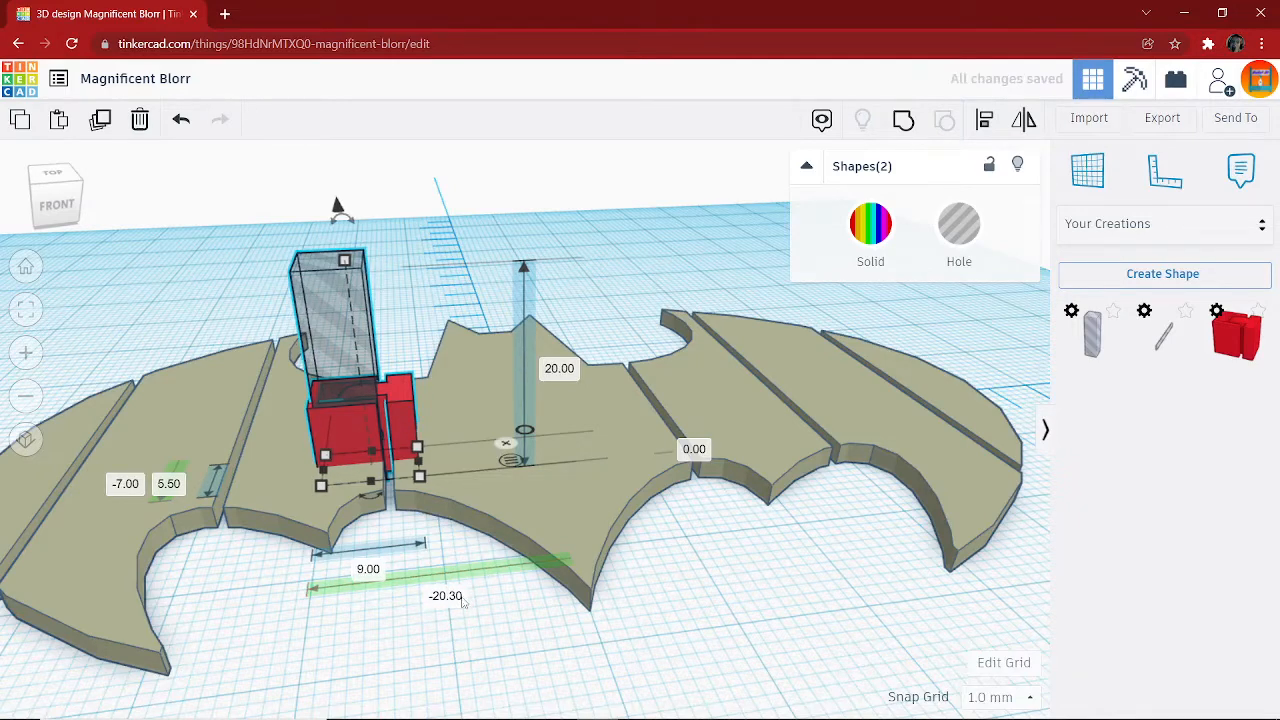
mouse_move(465, 553)
right_down()
mouse_move(442, 515)
mouse_move(451, 509)
mouse_move(458, 572)
mouse_move(454, 560)
right_up()
scroll(434, 577, up, 3)
scroll(414, 602, up, 3)
right_drag(414, 602, 403, 557)
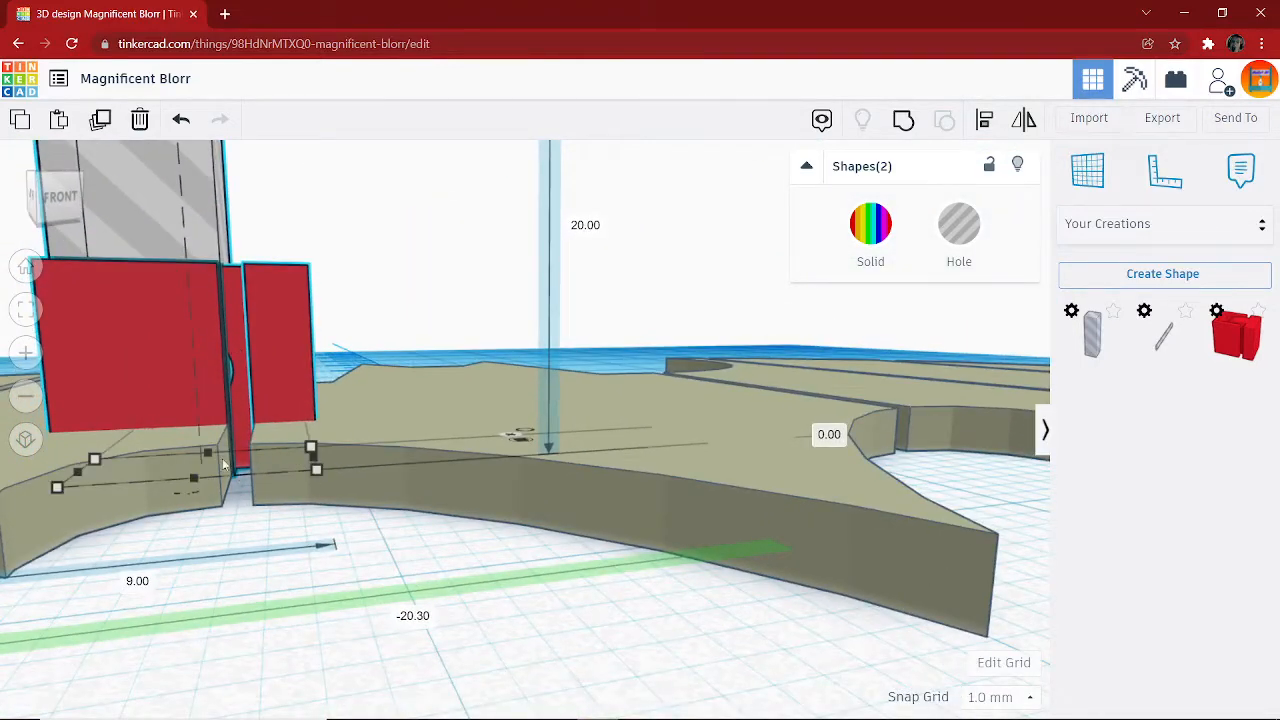
Re-enter the clip and cutout's side-to-side offset as -20.30 mm, and try -20.35 mm.
click(422, 620)
key(BackSpace)
text(-20.30)
key(Return)
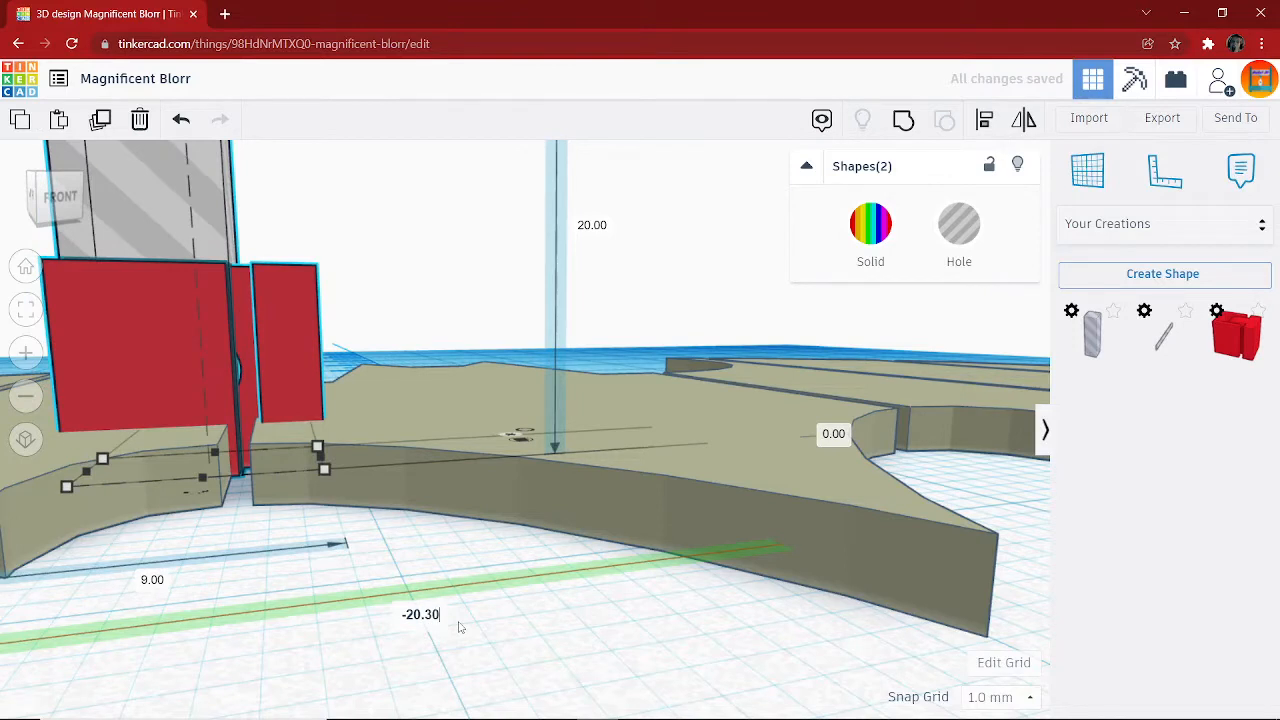
key(BackSpace)
text(5)
key(Return)
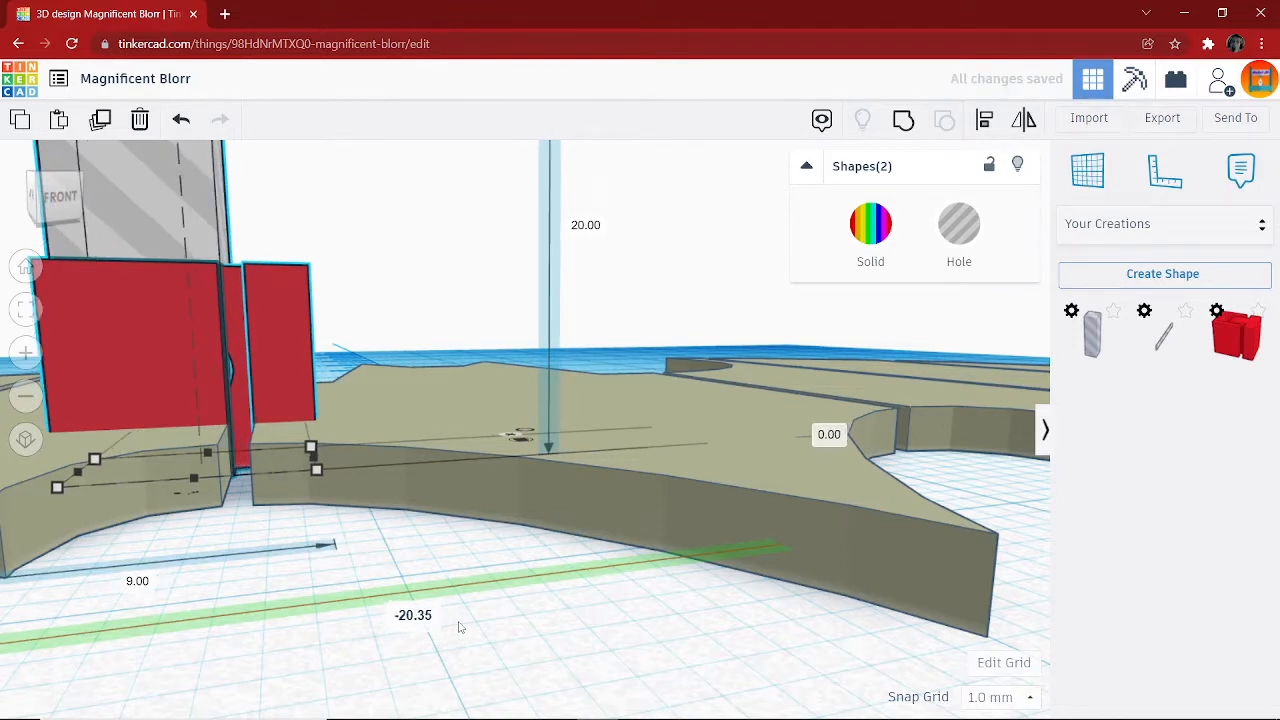
Set the side-to-side offset of the clip and cutout to -20.40 mm.
key(BackSpace)
key(BackSpace)
text(40)
key(Return)
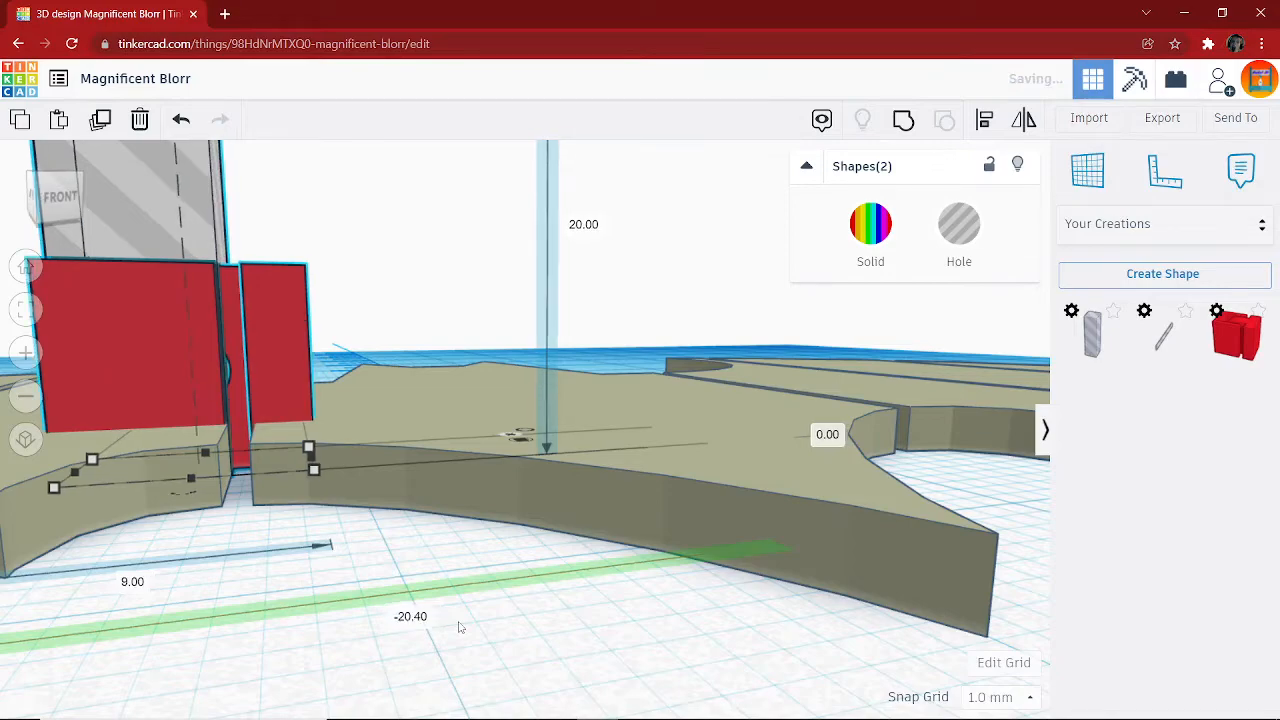
Try side-to-side offsets of -20.38 mm and -20.35 mm for the clip and cutout.
click(427, 615)
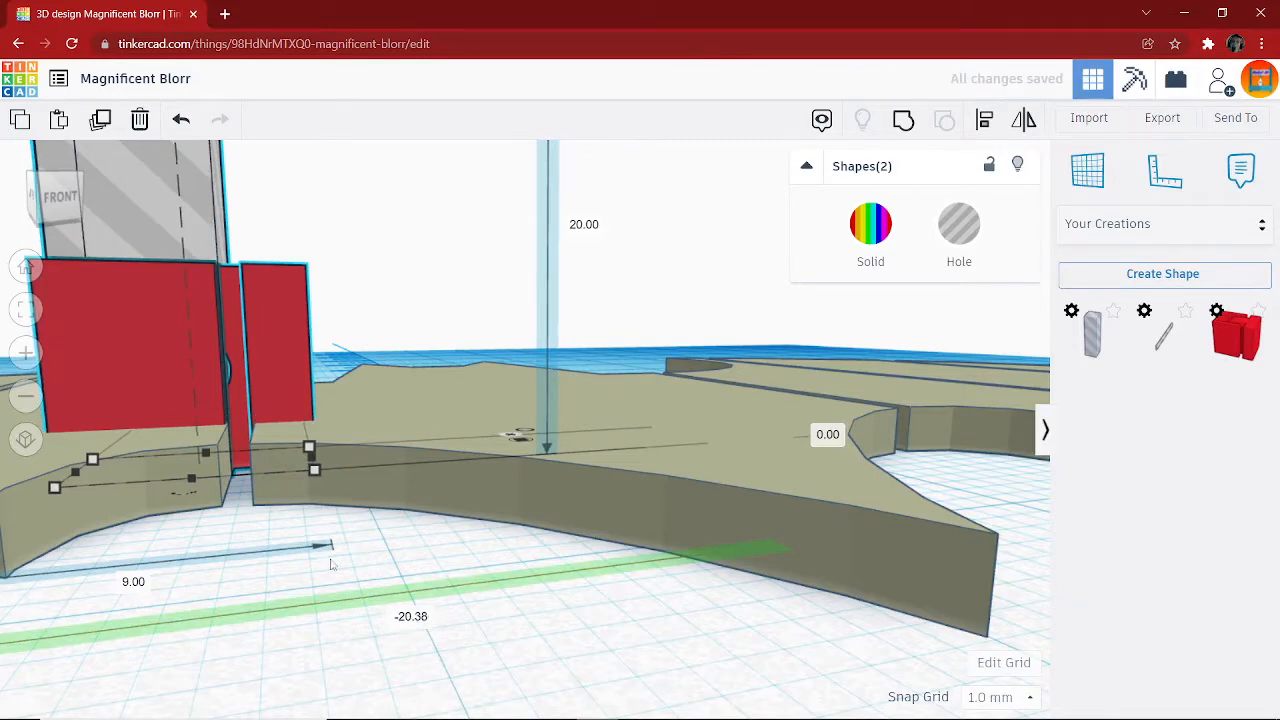
right_drag(331, 565, 390, 600)
click(405, 610)
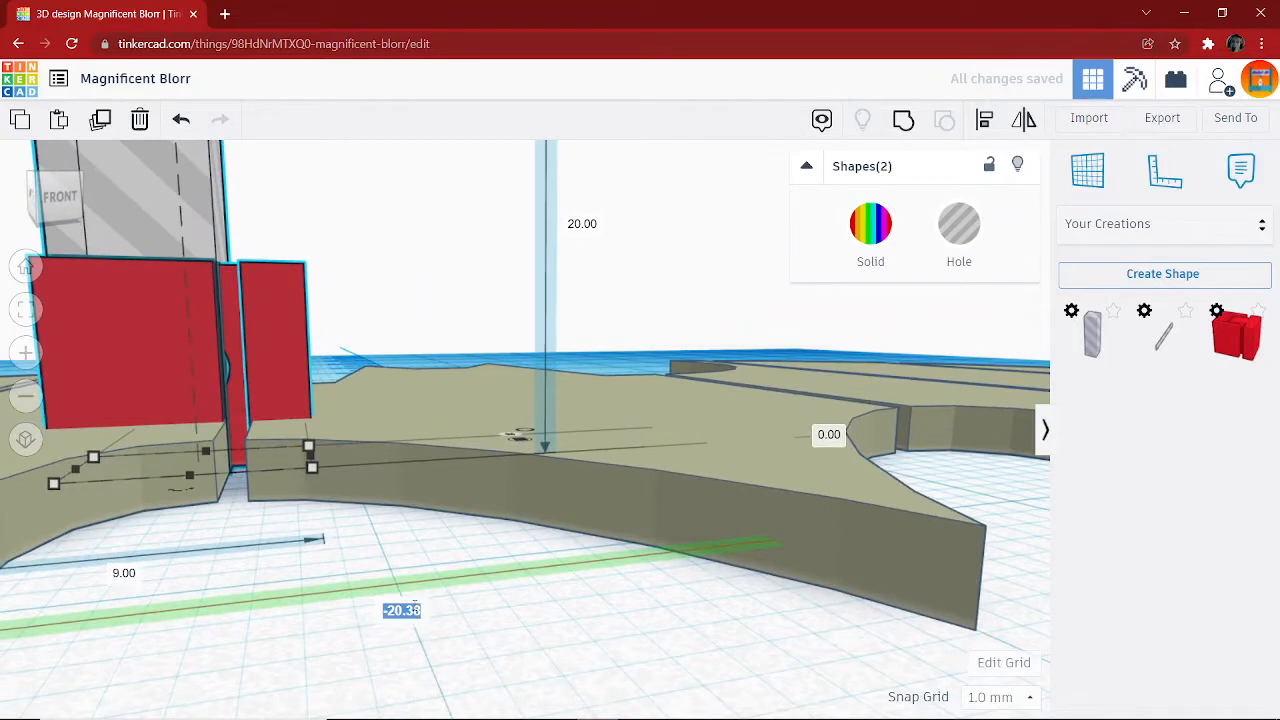
text(-2)
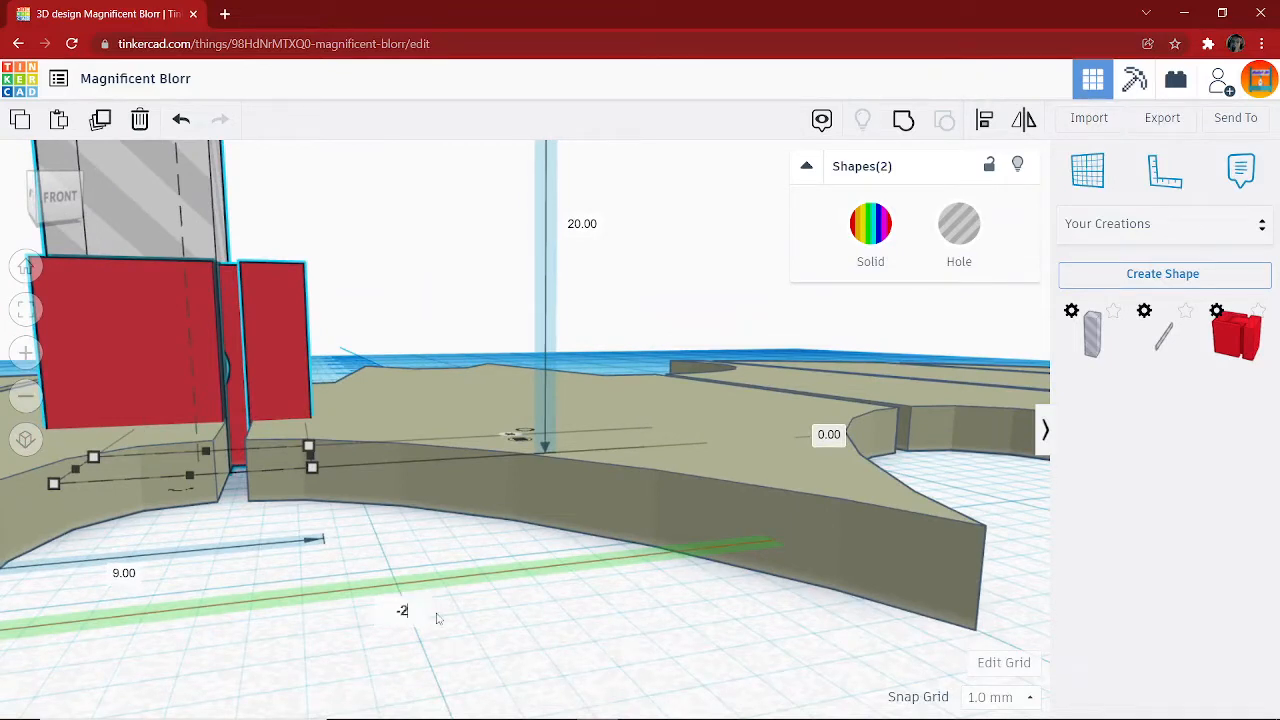
text(0.35)
key(Return)
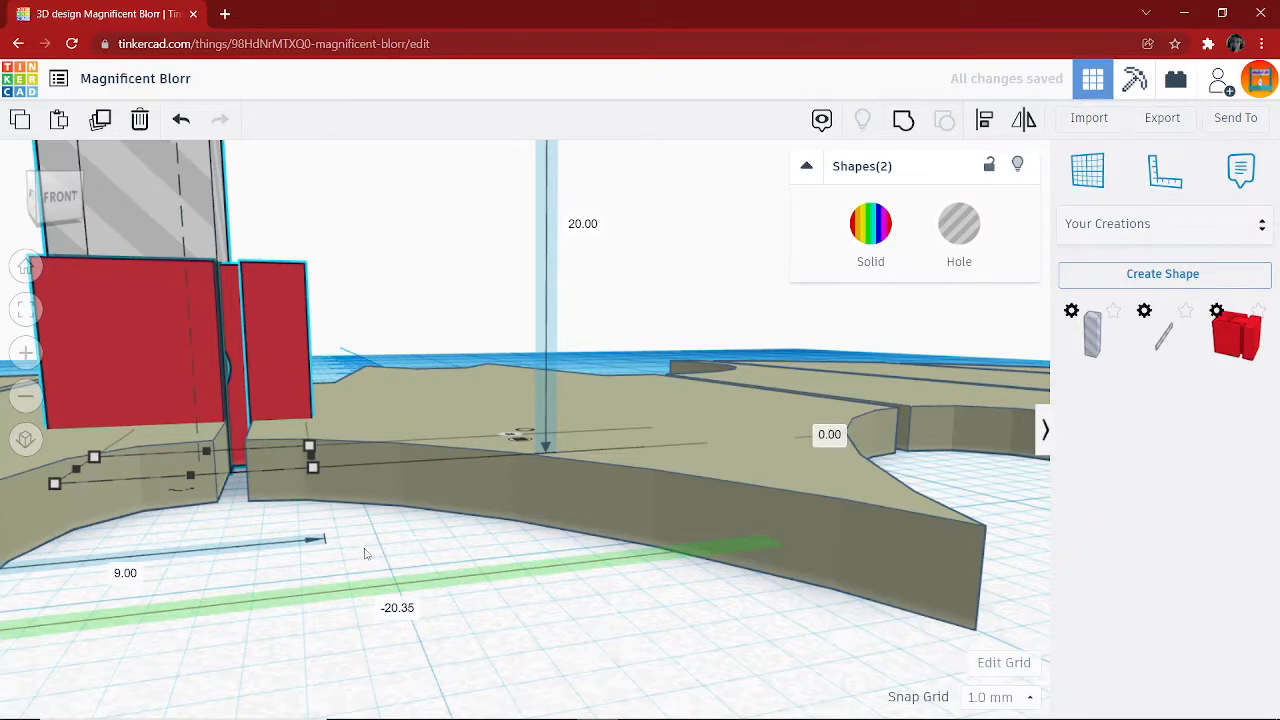
Set the clip and cutout's side-to-side offset back to -20.40 mm and inspect the hinge's fit in the gap.
click(373, 592)
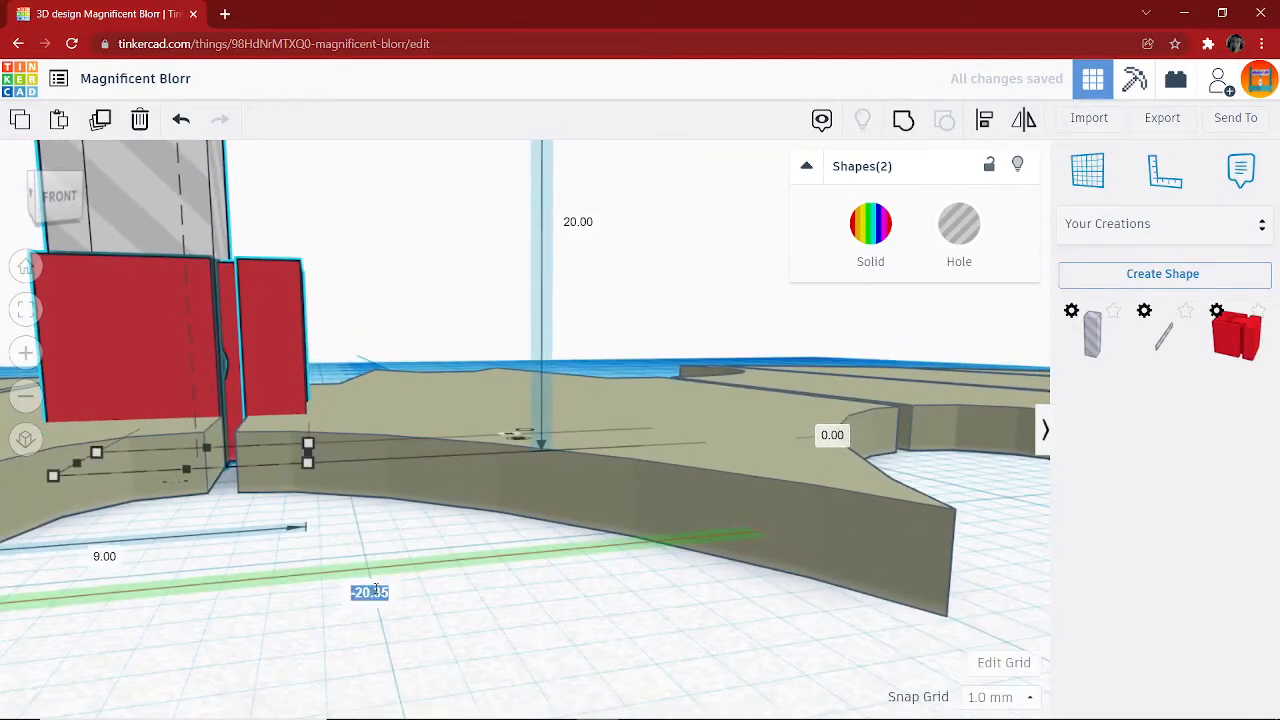
text(-20)
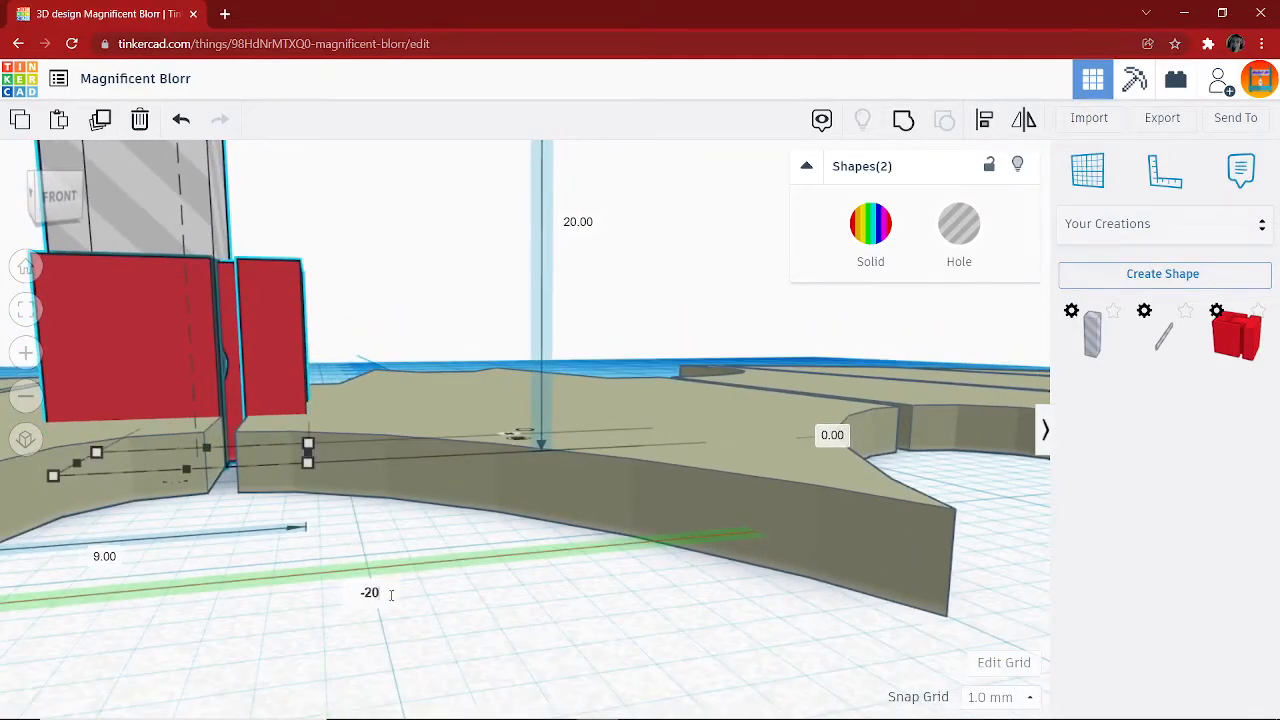
text(.4)
key(Return)
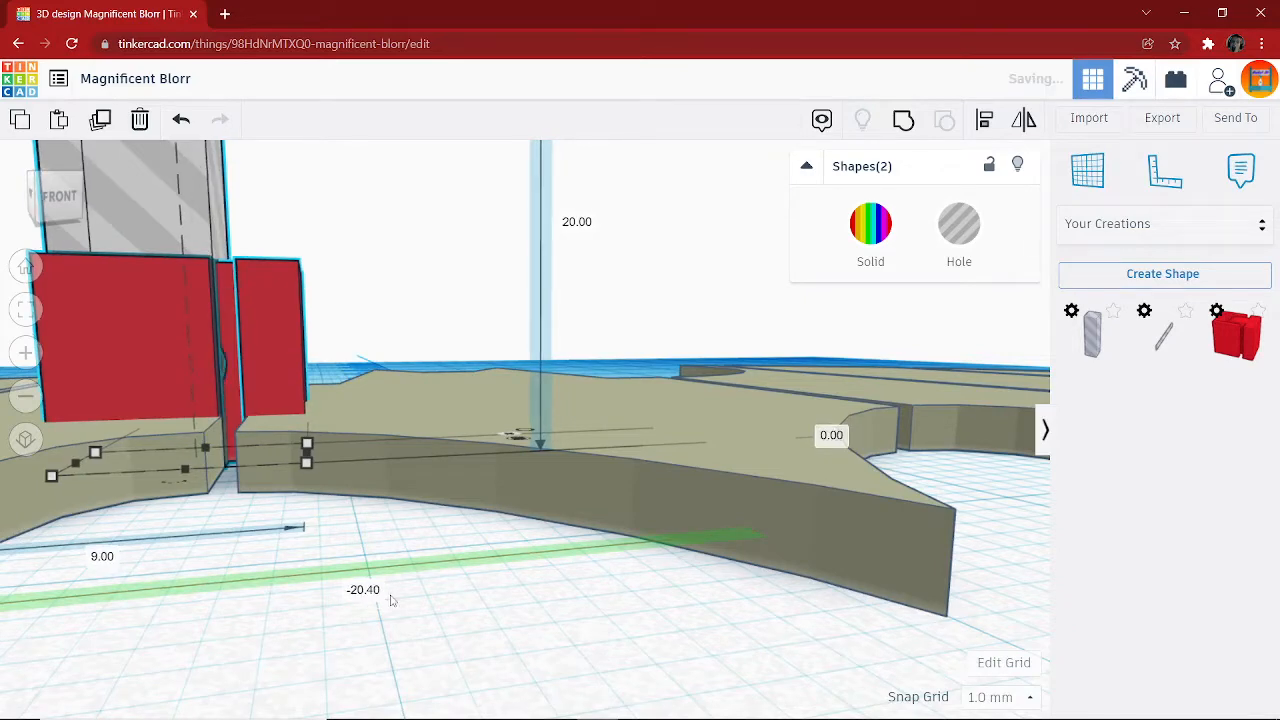
right_drag(291, 504, 286, 554)
scroll(222, 499, up, 2)
scroll(300, 558, down, 5)
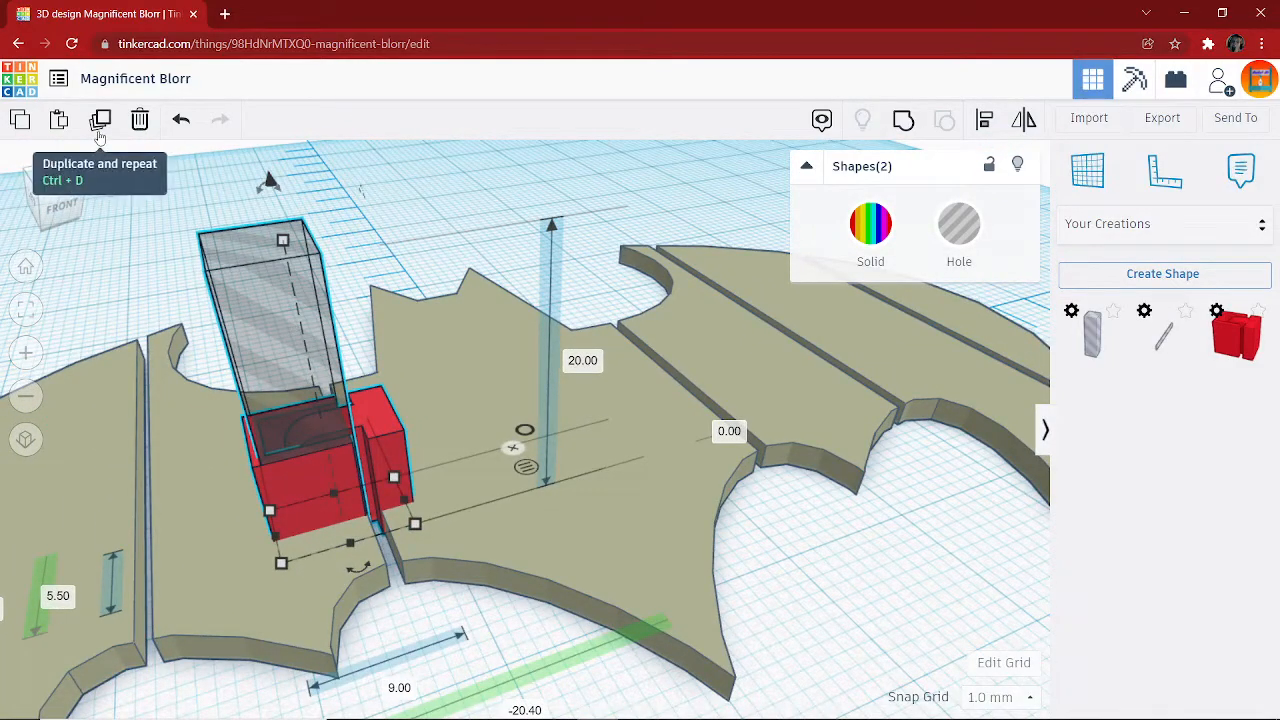
Duplicate the clip and cutout and set the copy's side-to-side offset to -34.40 mm, over the next gap outward.
right_drag(358, 370, 376, 520)
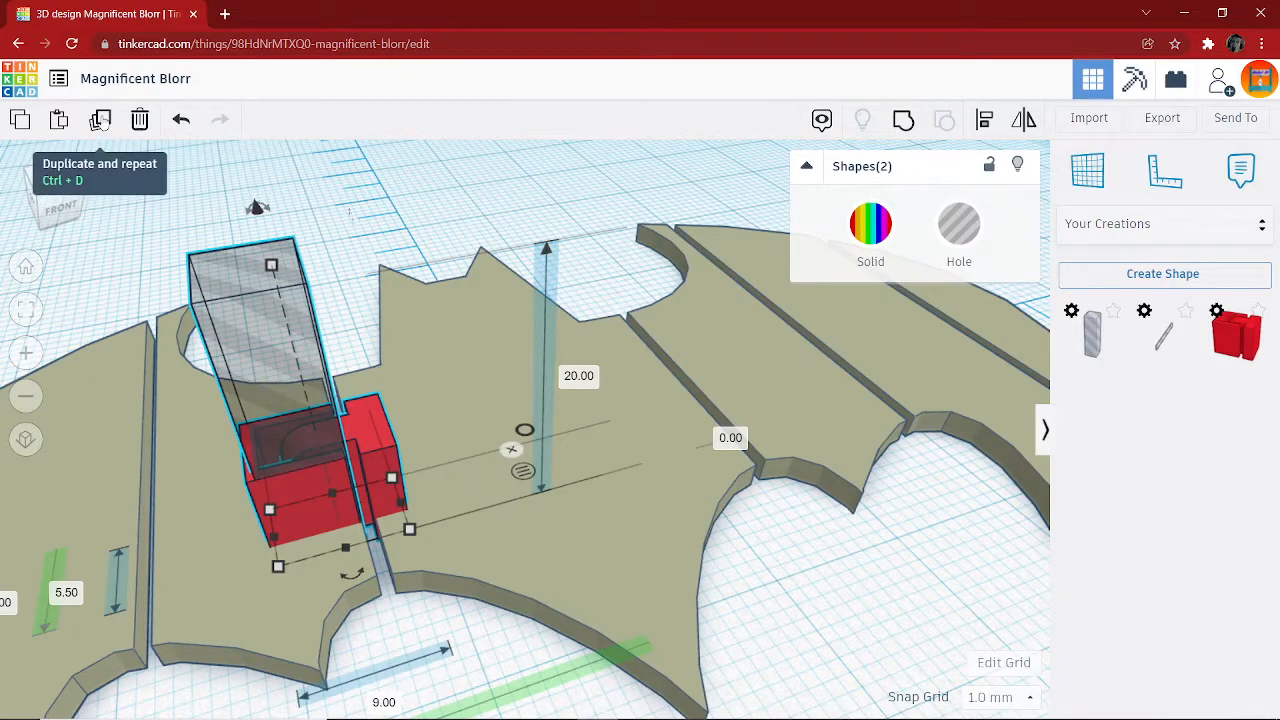
click(100, 119)
right_drag(514, 619, 428, 538)
click(433, 527)
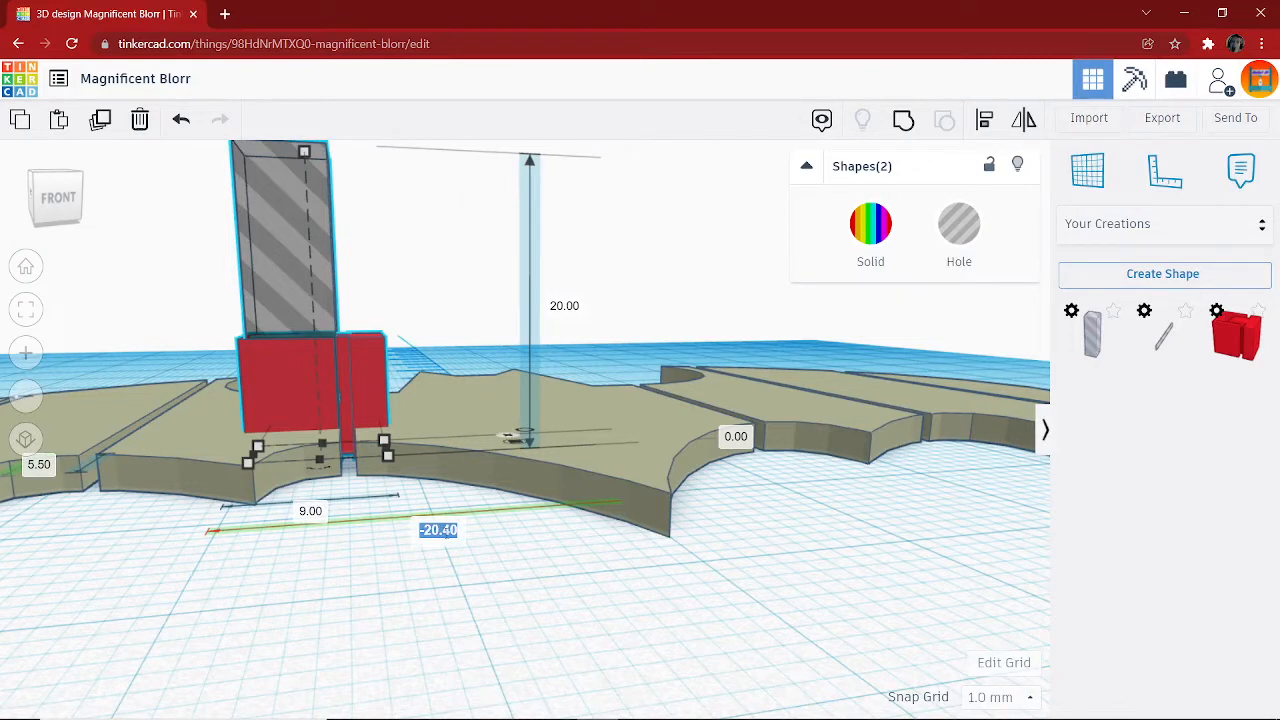
text(-34.4)
key(Return)
Duplicate the clip and cutout again with the same spacing, placing a third pair over the wing's outermost gap.
right_drag(289, 405, 454, 456)
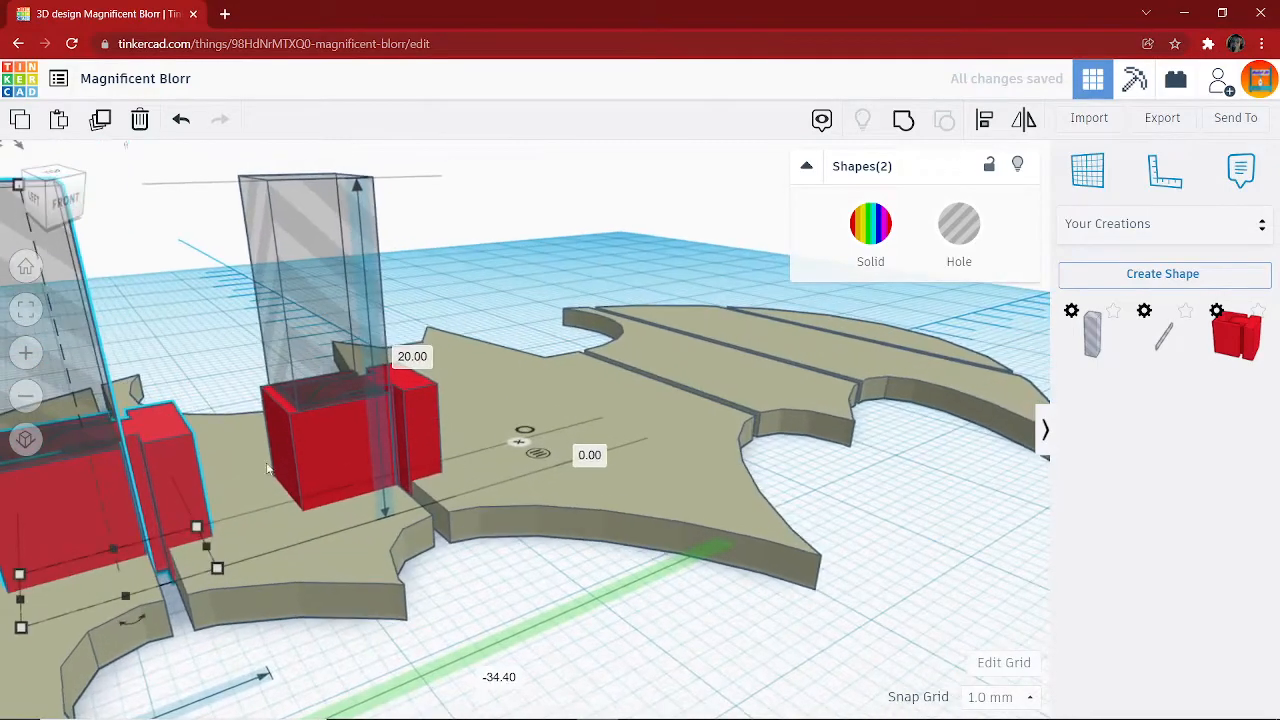
click(101, 120)
scroll(264, 459, down, 3)
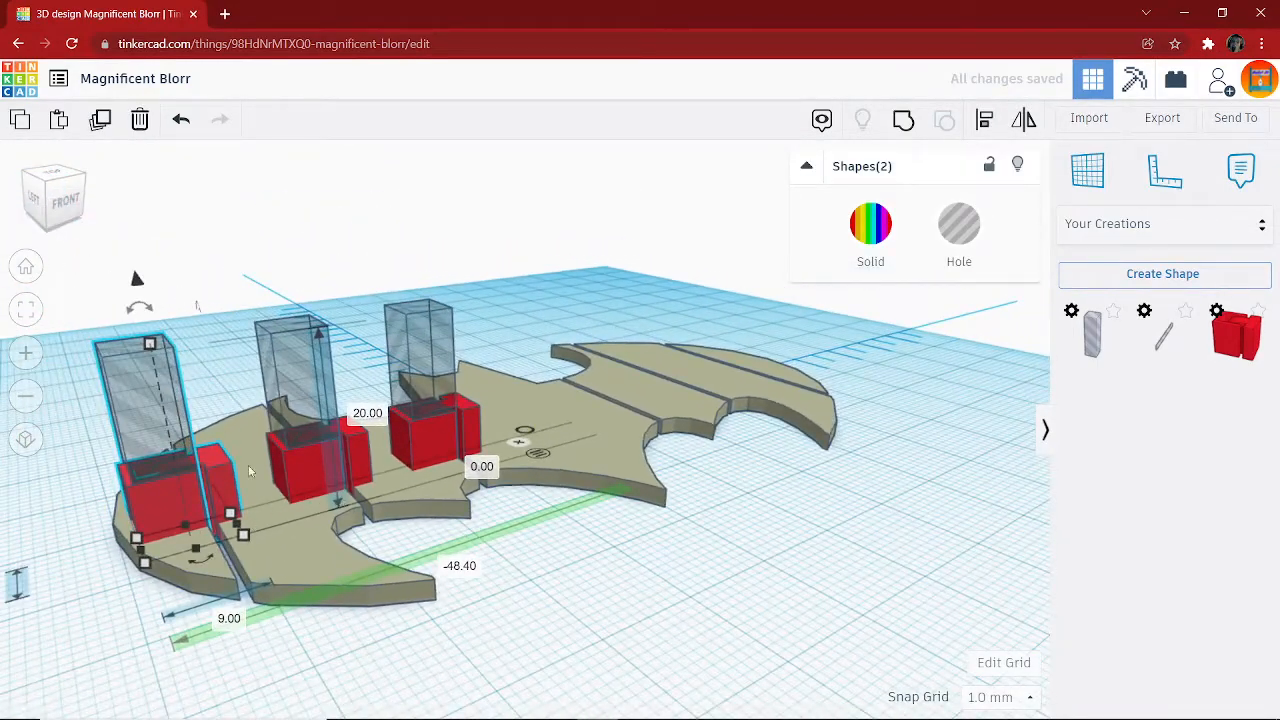
right_drag(262, 497, 248, 573)
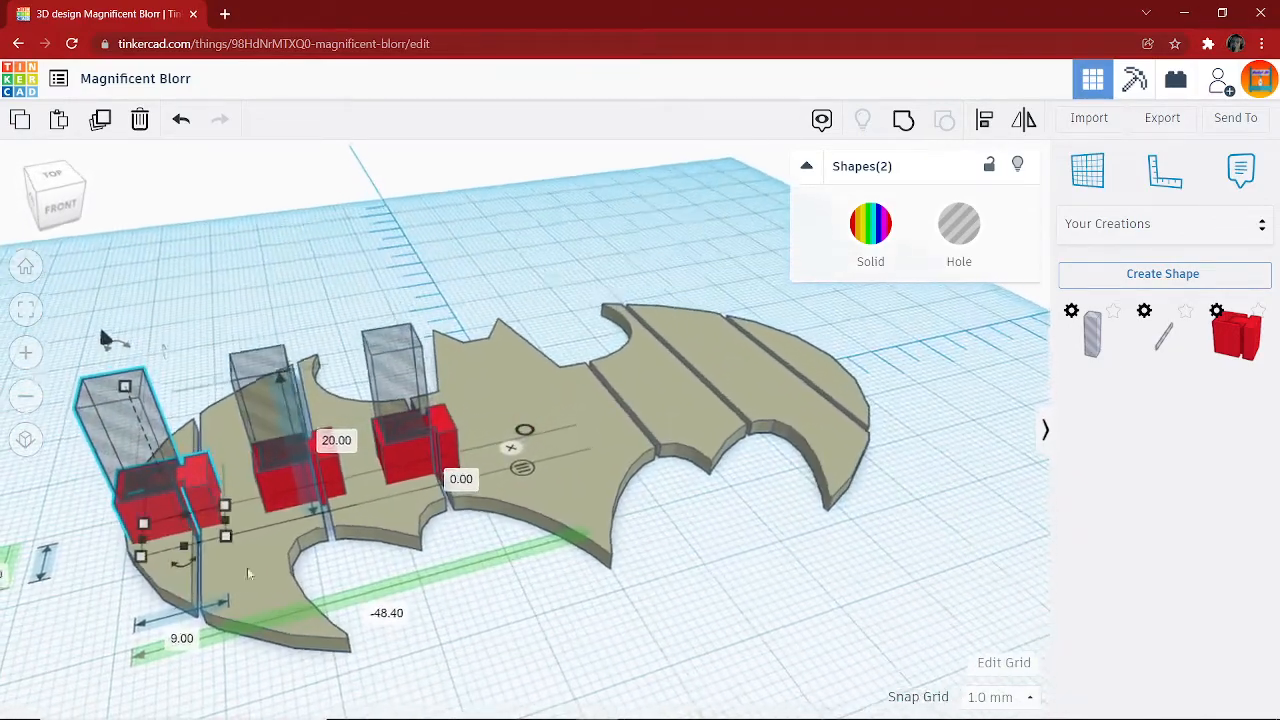
click(440, 436)
right_drag(563, 602, 468, 572)
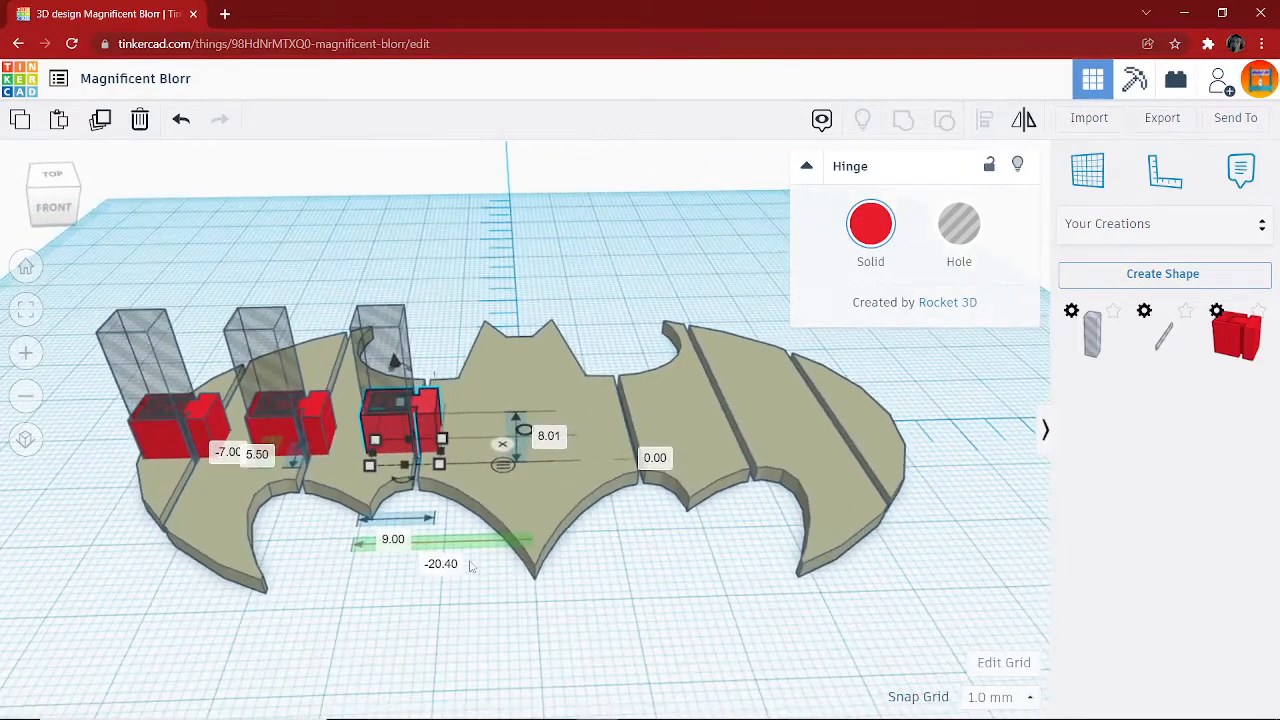
click(441, 564)
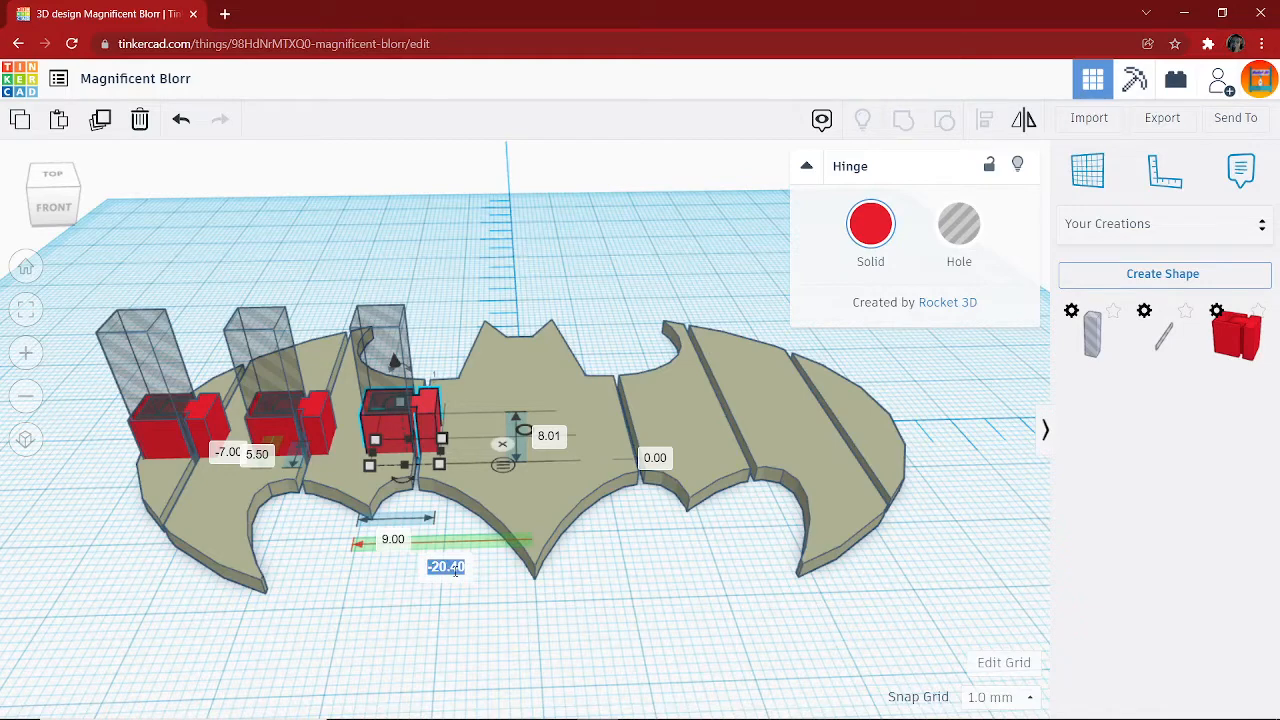
click(105, 119)
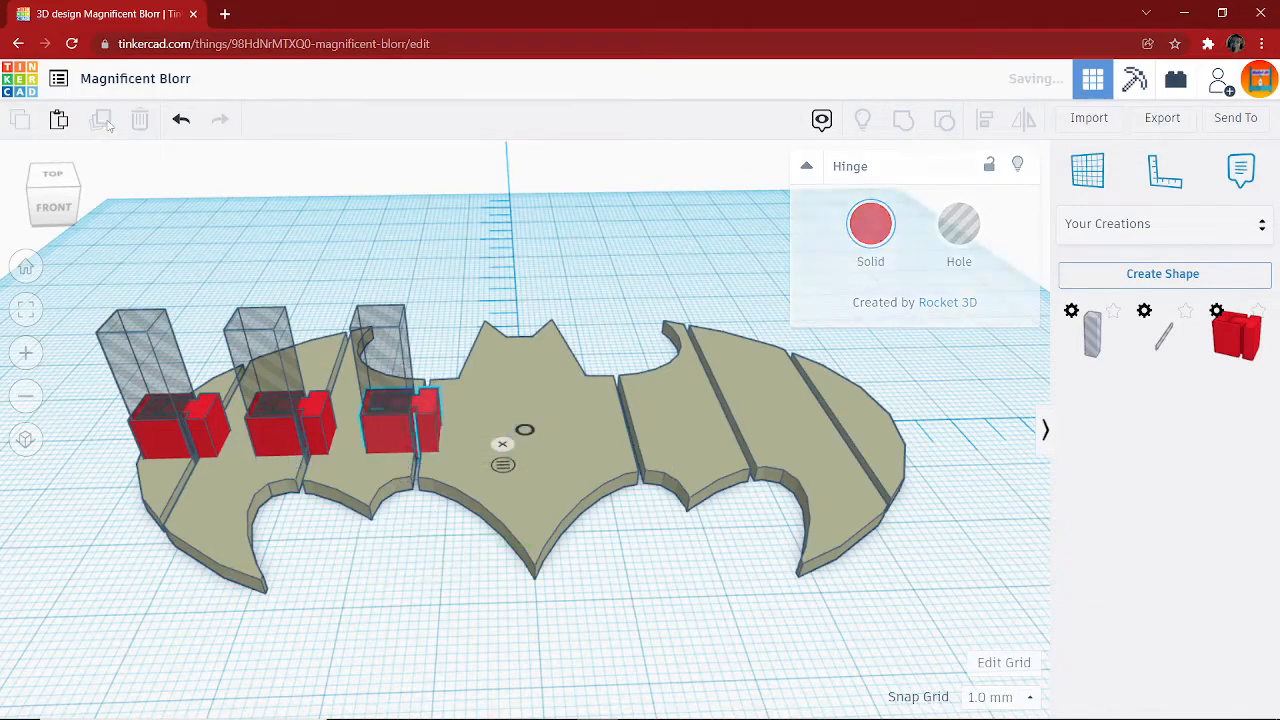
click(181, 119)
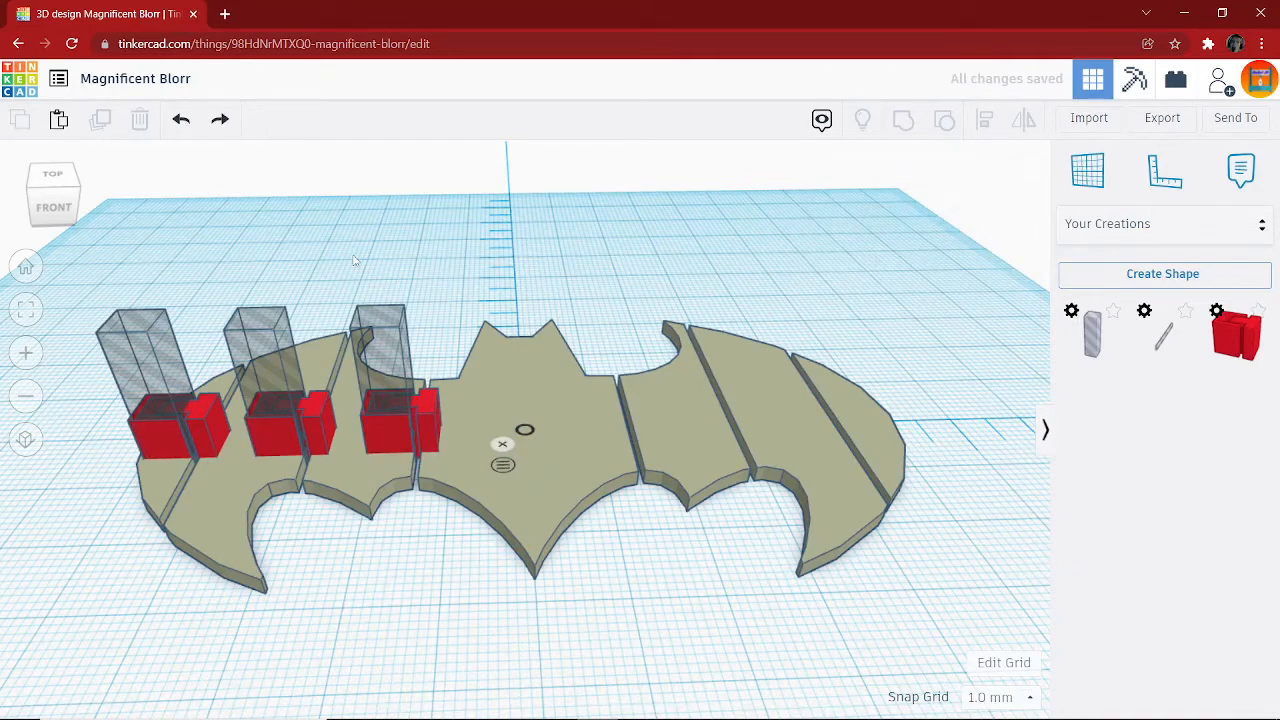
click(410, 410)
click(422, 248)
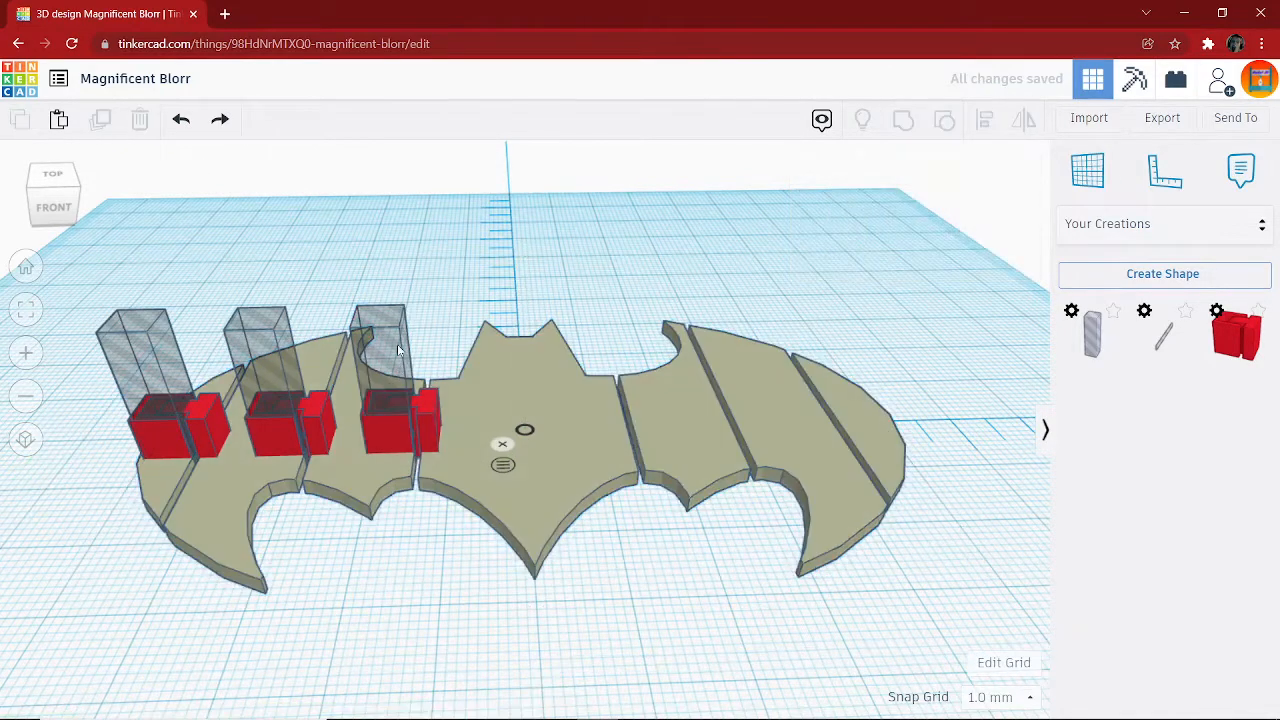
Duplicate the clip and cutout pair nearest the bat's center and move the copy to a side-to-side offset of 20.40 mm.
click(397, 344)
shift+click(426, 420)
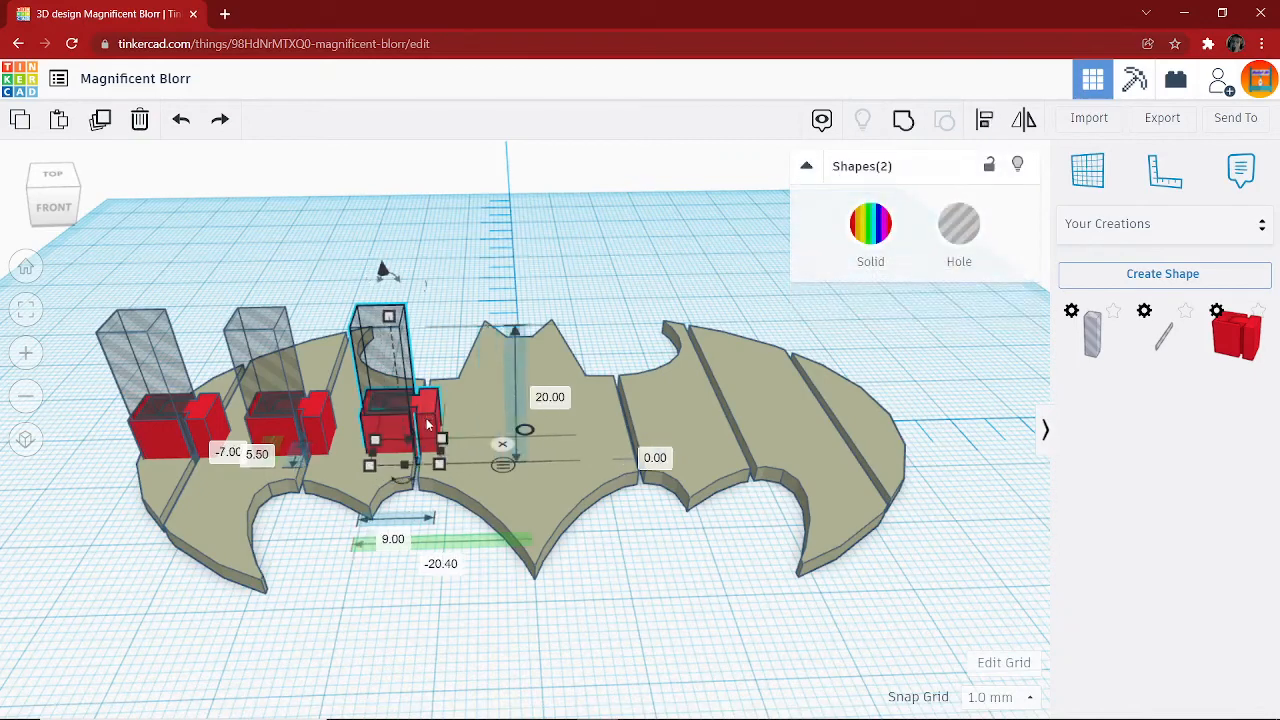
click(446, 566)
click(100, 120)
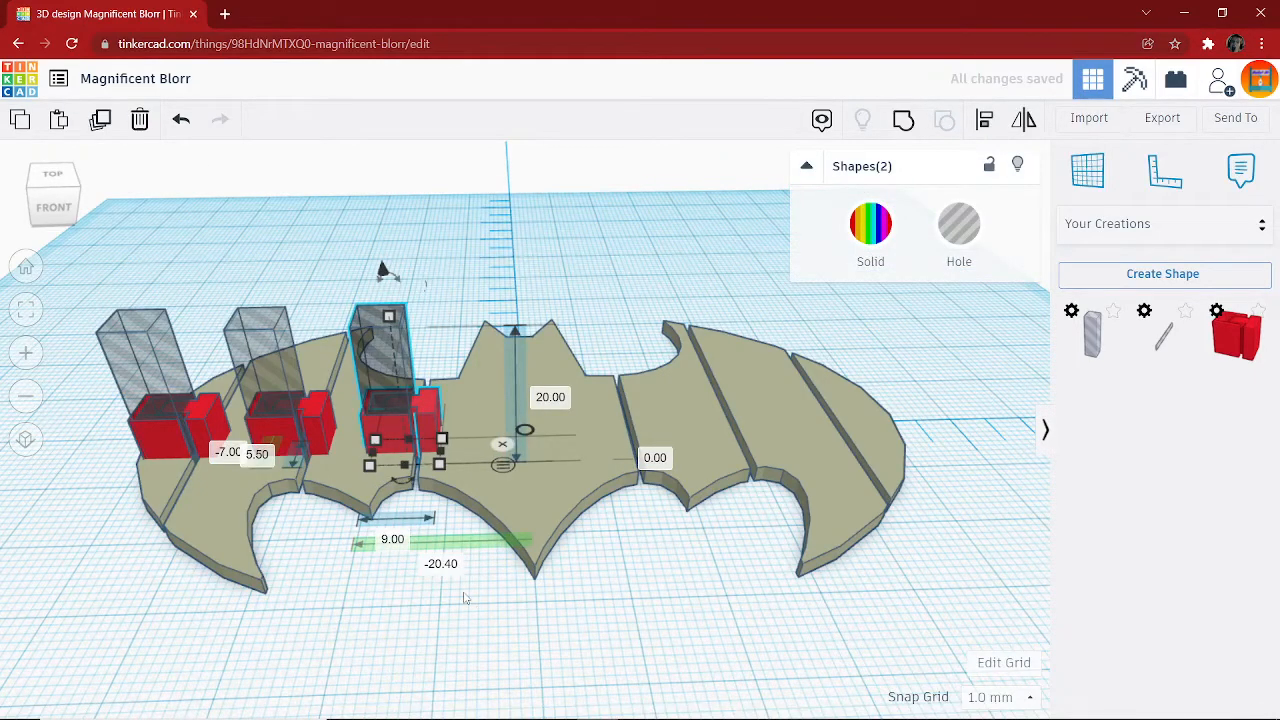
click(446, 566)
text(20.40)
key(ctrl+d)
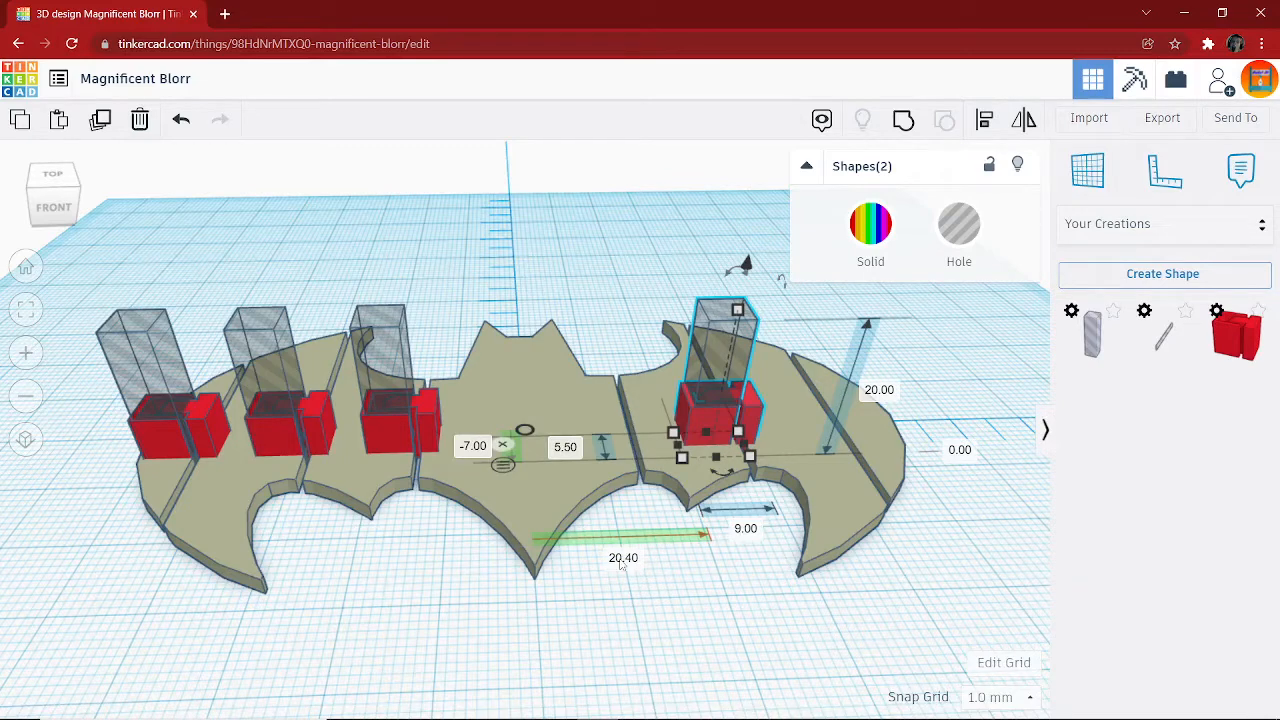
Try a side-to-side offset of 14 mm for the copied clip and cutout on the opposite wing.
click(623, 558)
text(14)
key(Return)
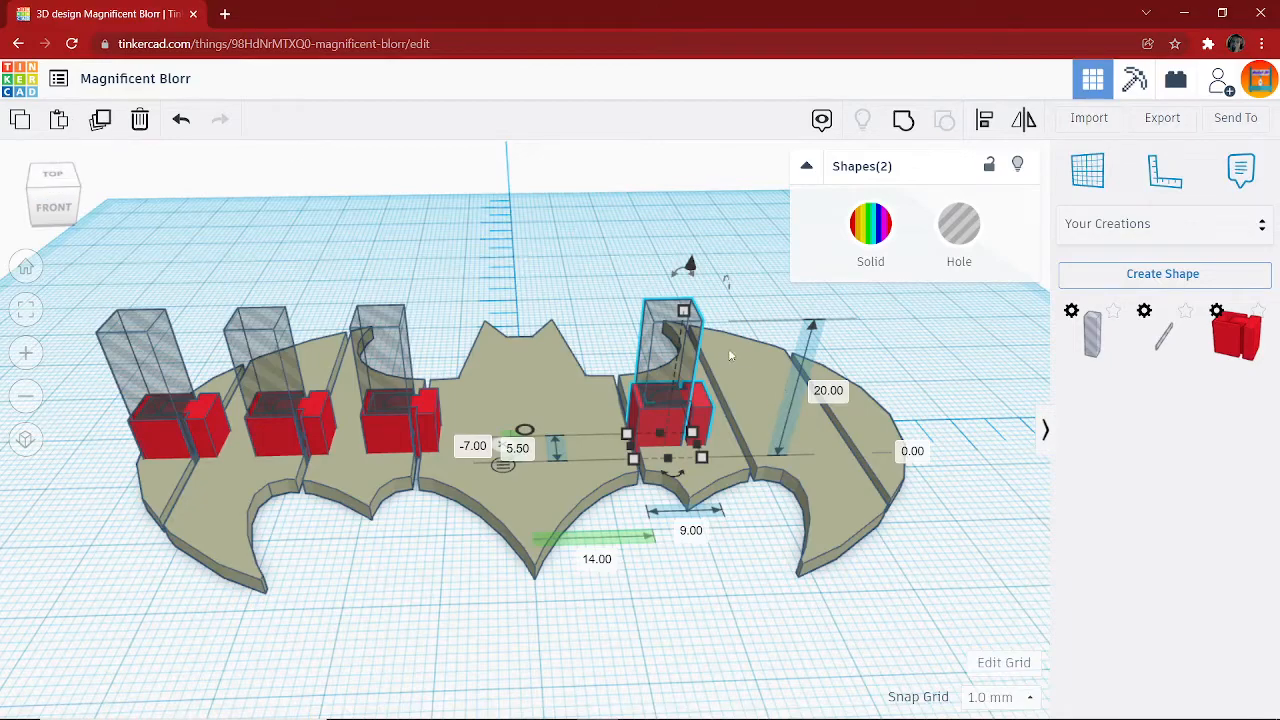
Rotate the copied clip and cutout half a turn about the vertical axis so the clip's narrow half faces the bat's center.
right_drag(742, 281, 452, 232)
right_drag(752, 410, 635, 505)
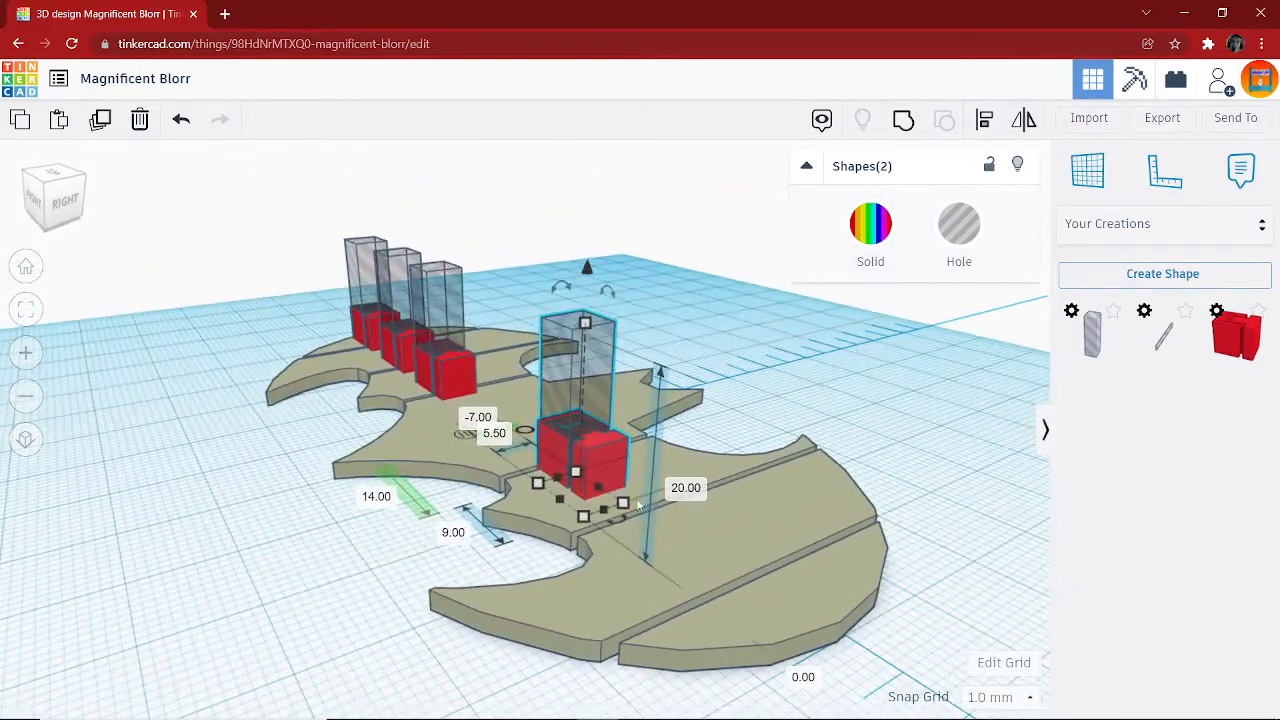
drag(637, 511, 496, 403)
right_drag(753, 360, 648, 525)
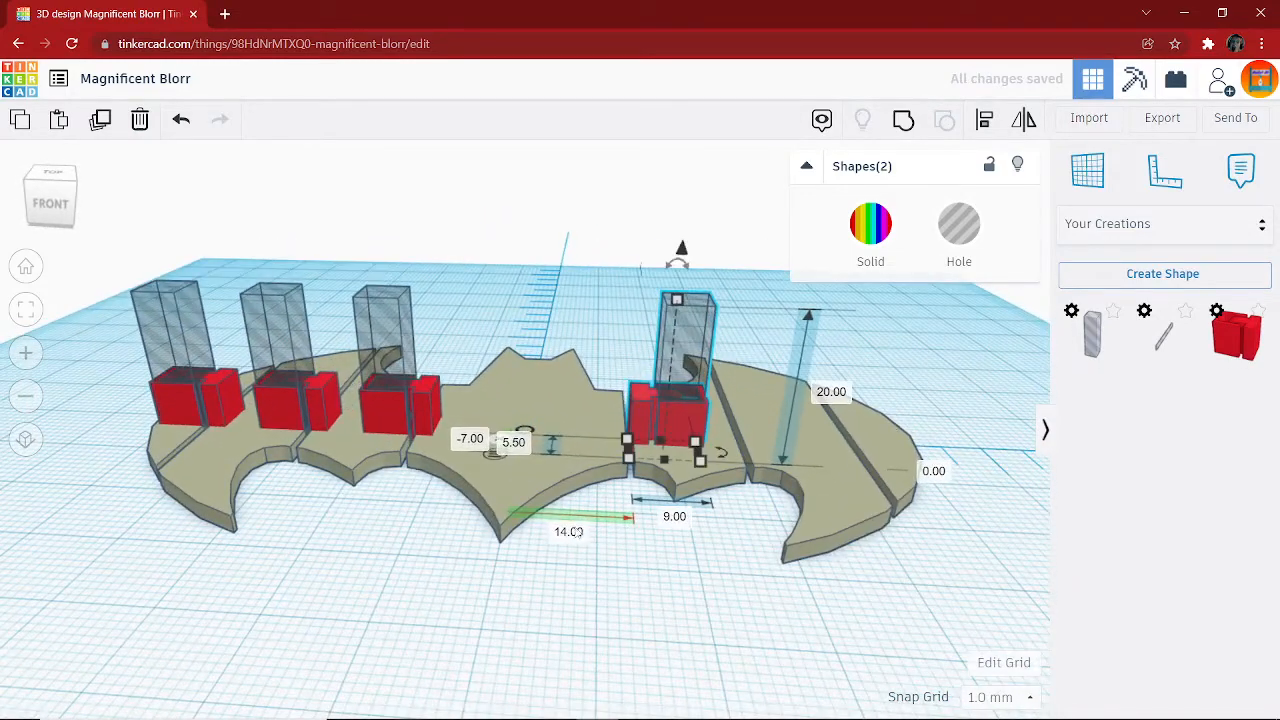
Try a side-to-side offset of 10 mm for the rotated clip and cutout over the opposite wing's inner gap.
click(569, 533)
key(BackSpace)
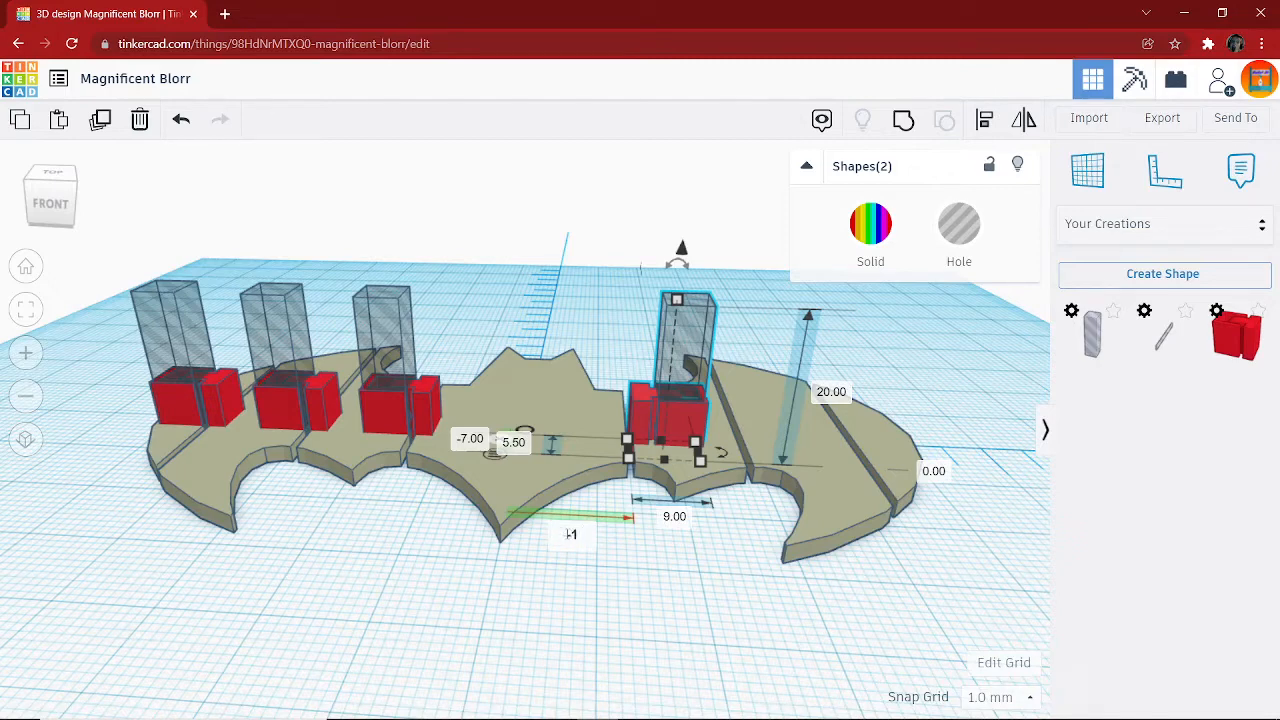
text(10)
key(Return)
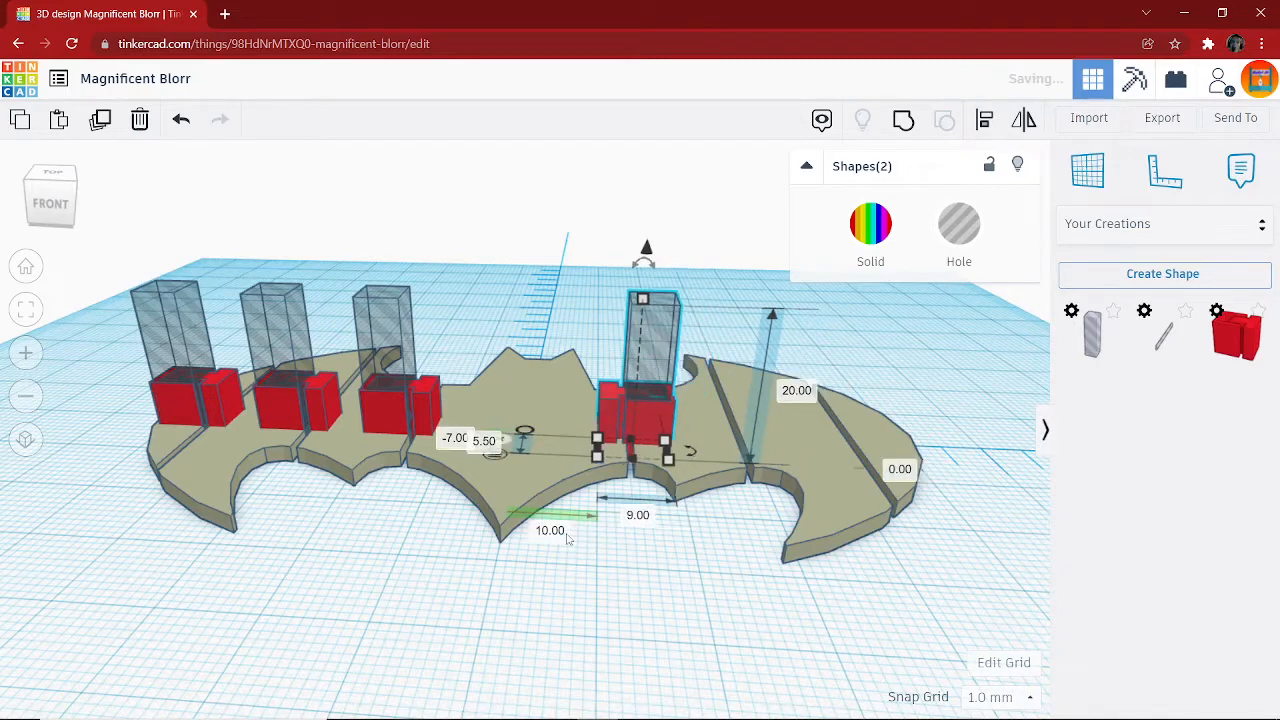
scroll(690, 448, up, 2)
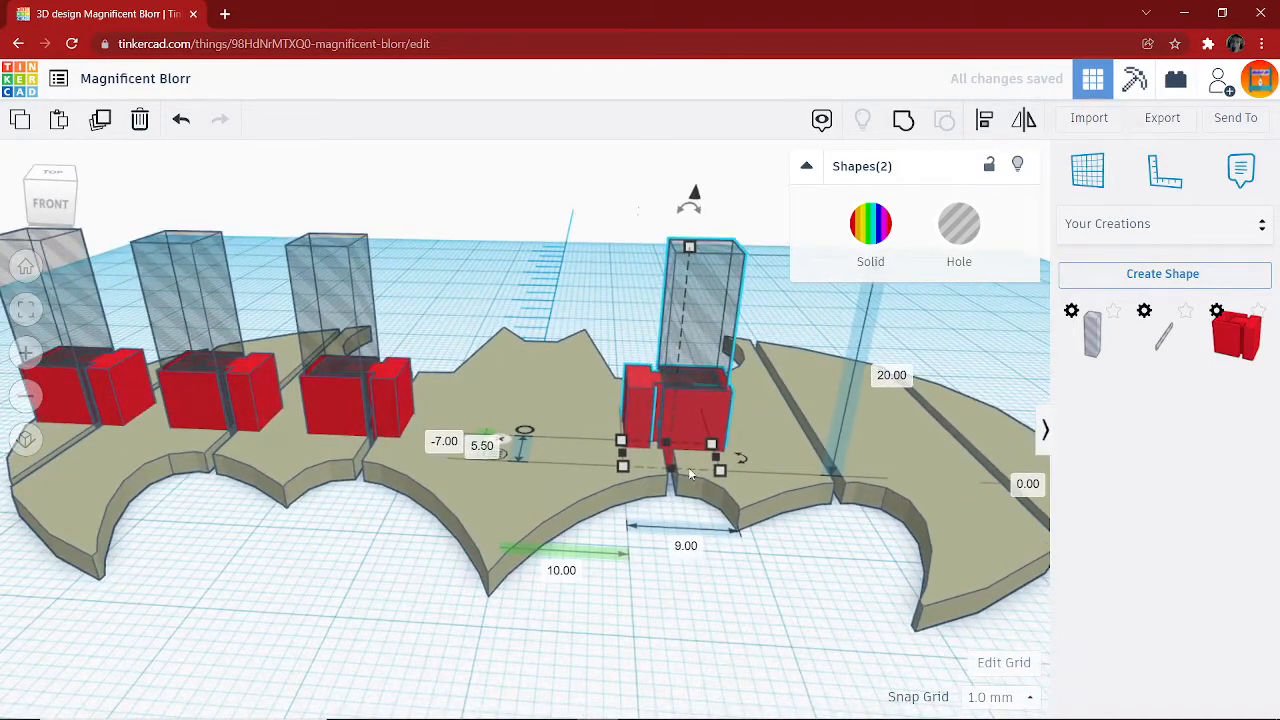
Try side-to-side offsets of 11 mm and 12 mm for the rotated clip and cutout.
click(564, 570)
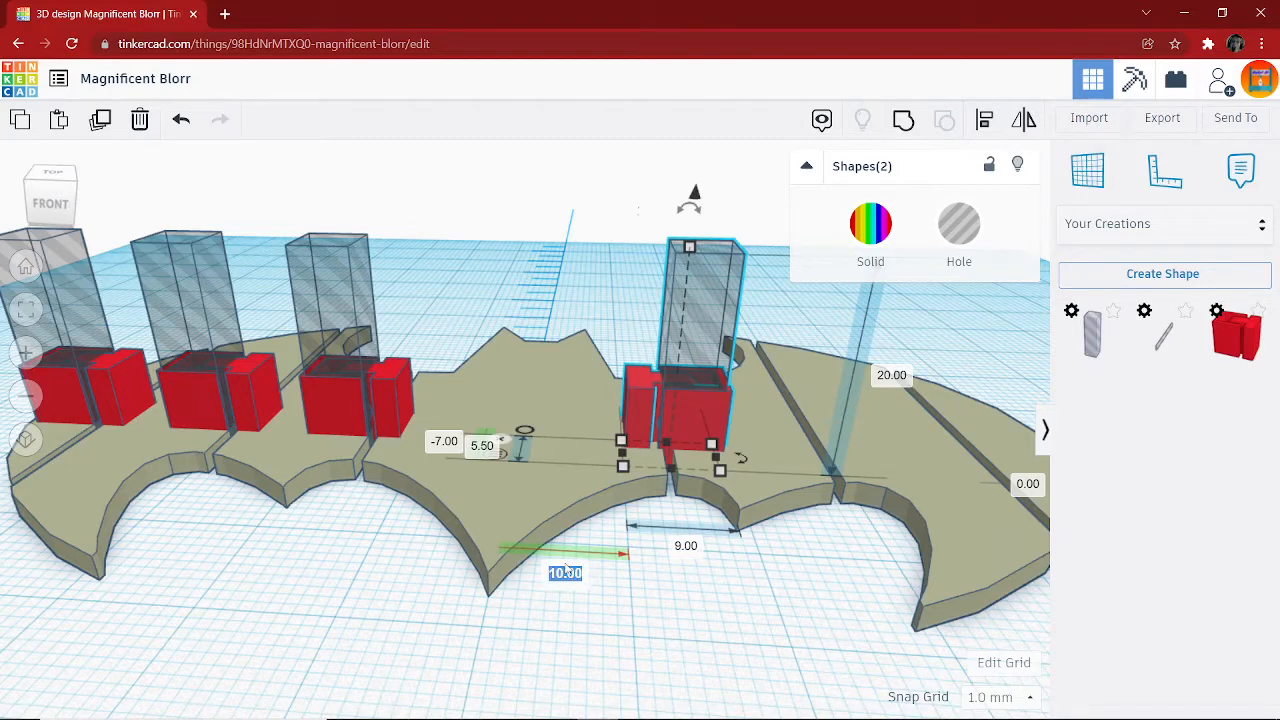
key(BackSpace)
text(11)
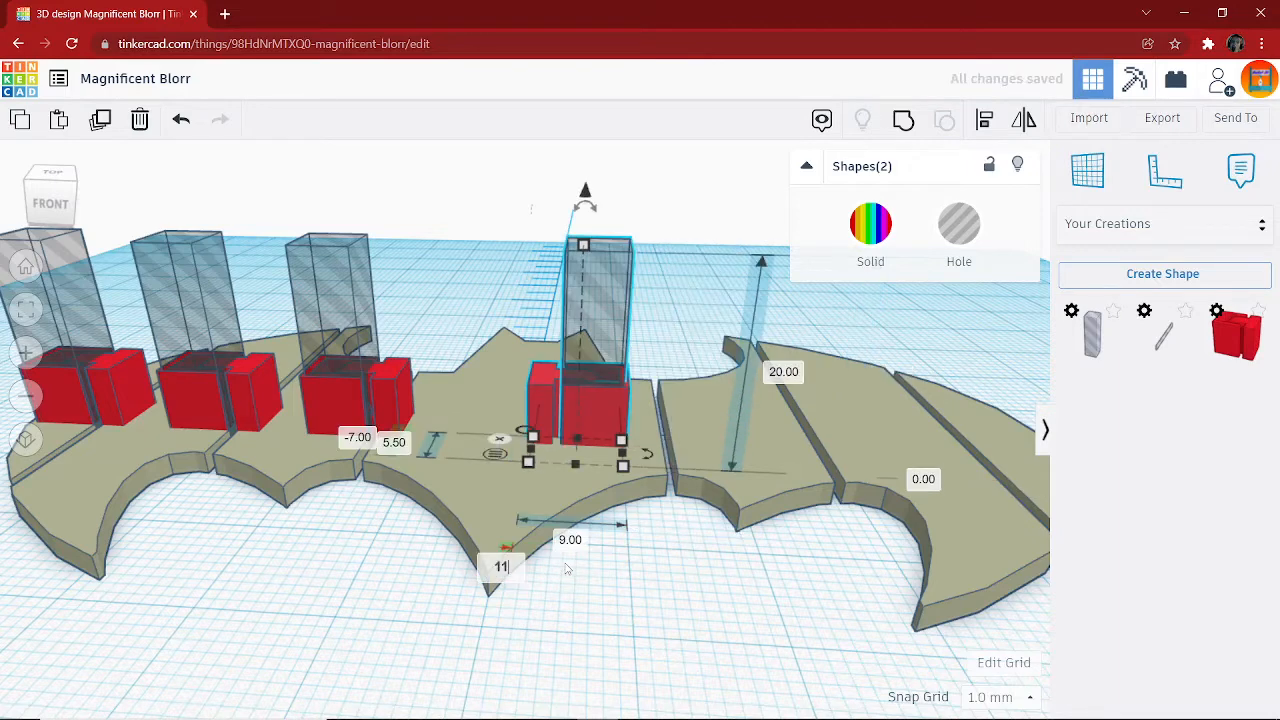
key(Return)
click(568, 570)
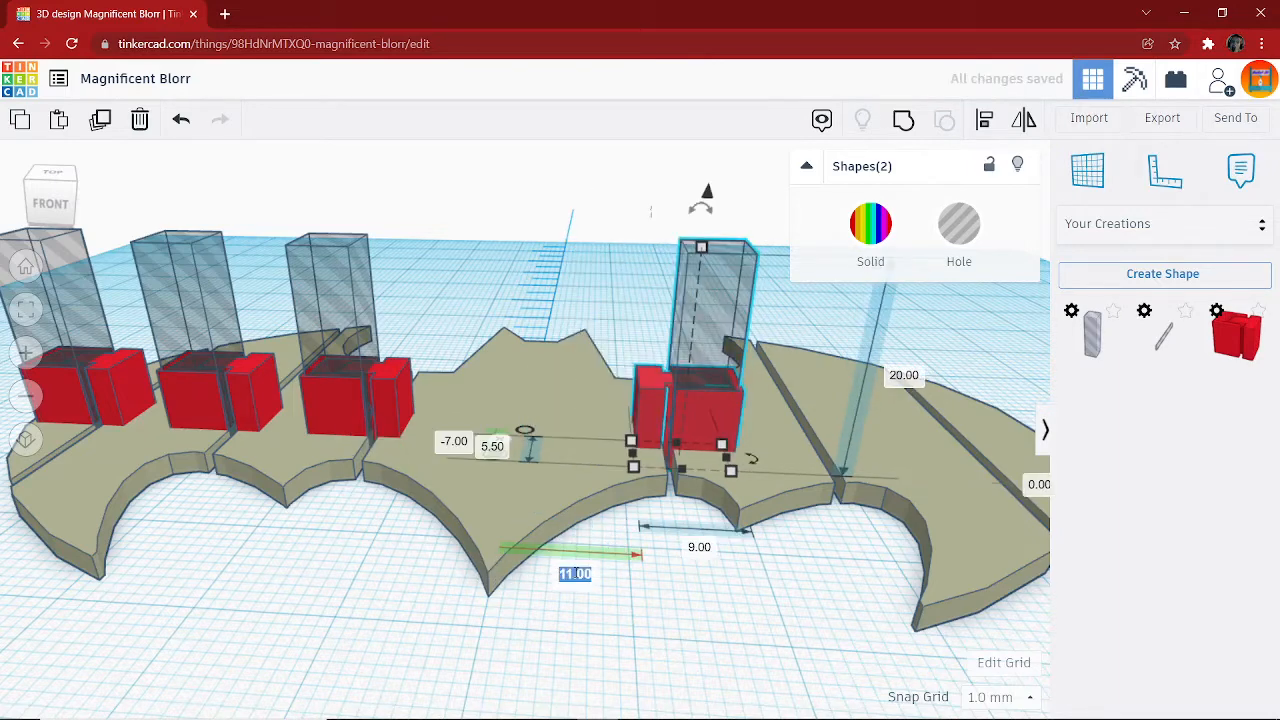
text(12)
key(Return)
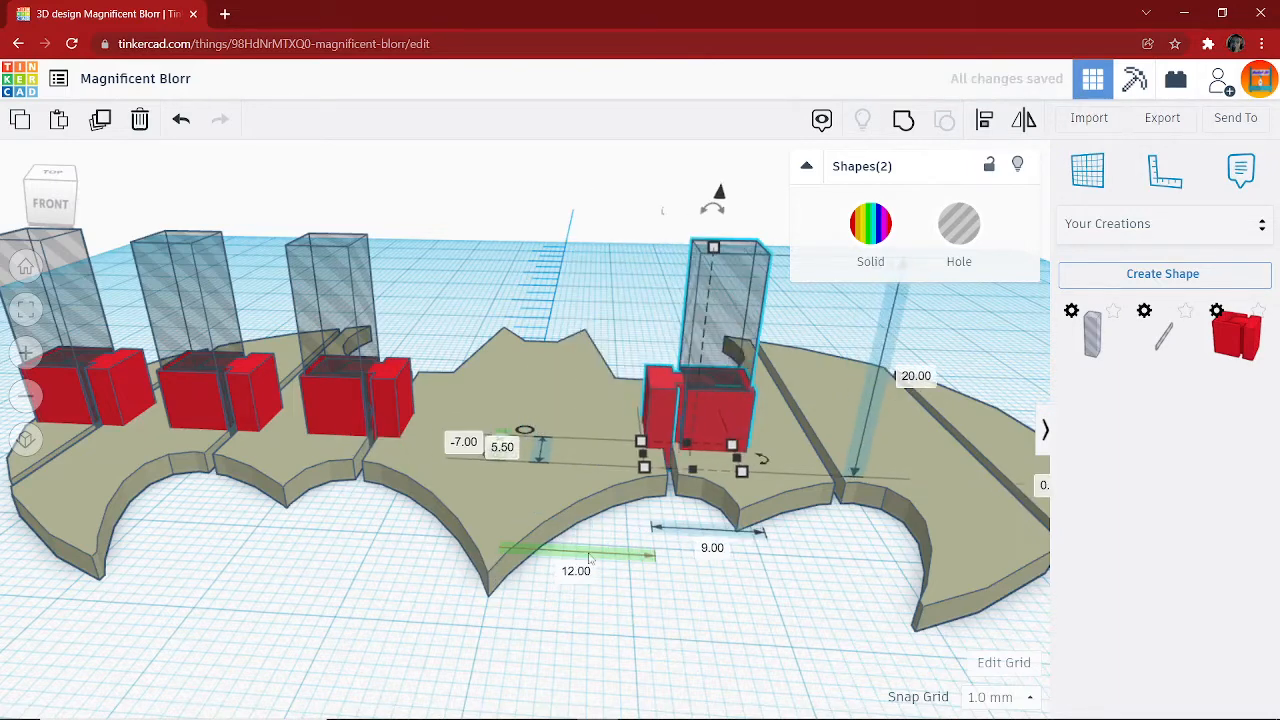
Try a side-to-side offset of 11.50 mm for the rotated clip and cutout, and inspect the hinge's fit up close.
click(585, 571)
text(11.5)
key(Return)
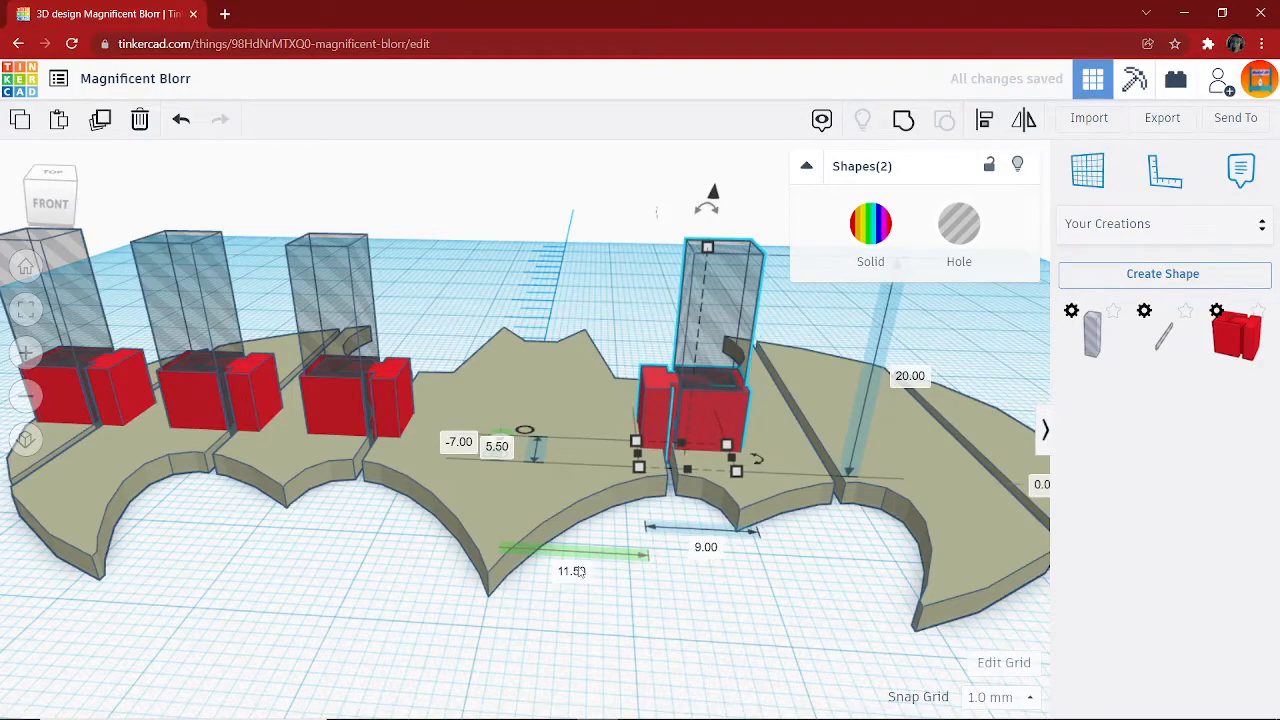
right_drag(723, 568, 698, 563)
scroll(698, 563, up, 5)
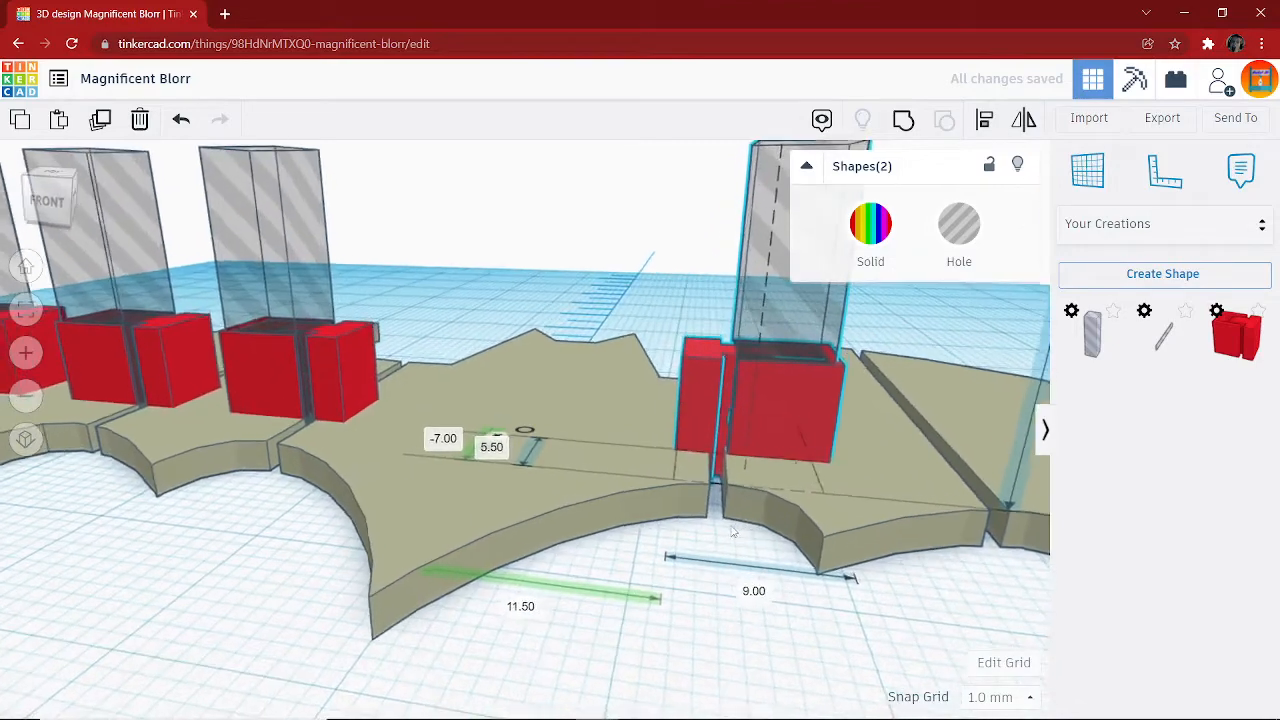
Set the rotated clip and cutout's side-to-side offset to 11.40 mm.
right_drag(771, 524, 745, 515)
click(450, 689)
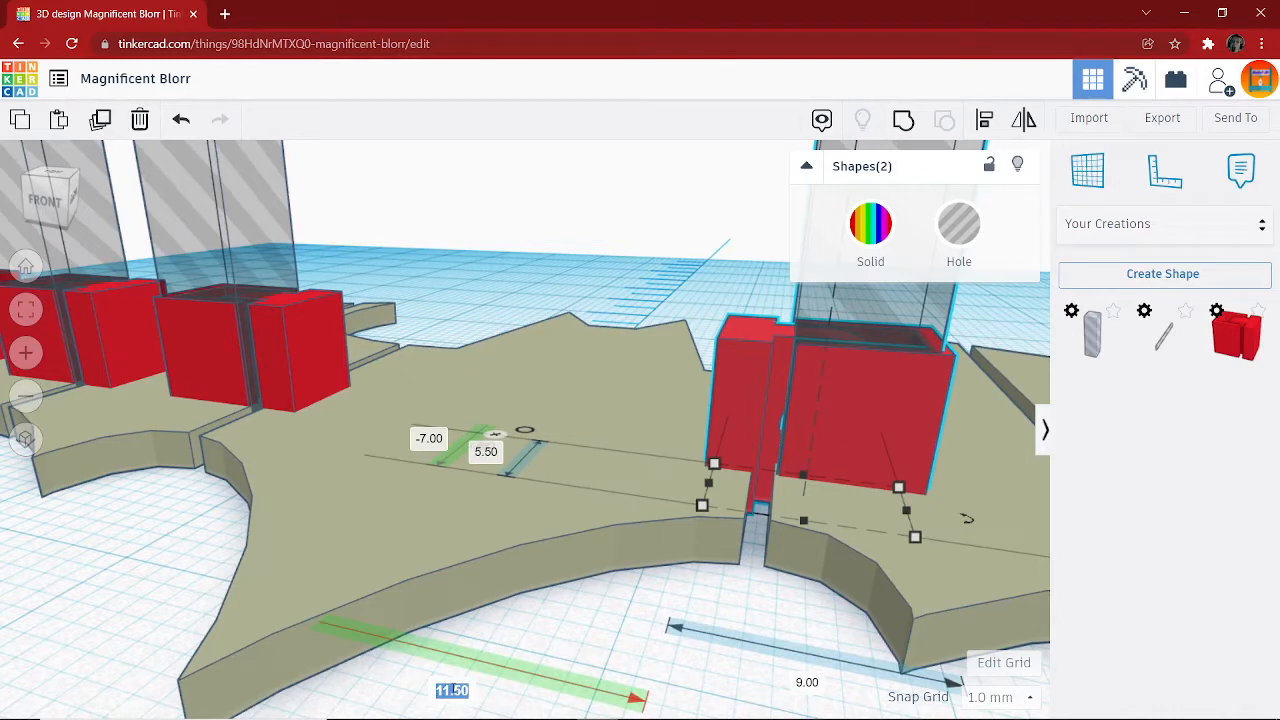
text(11.40)
key(Return)
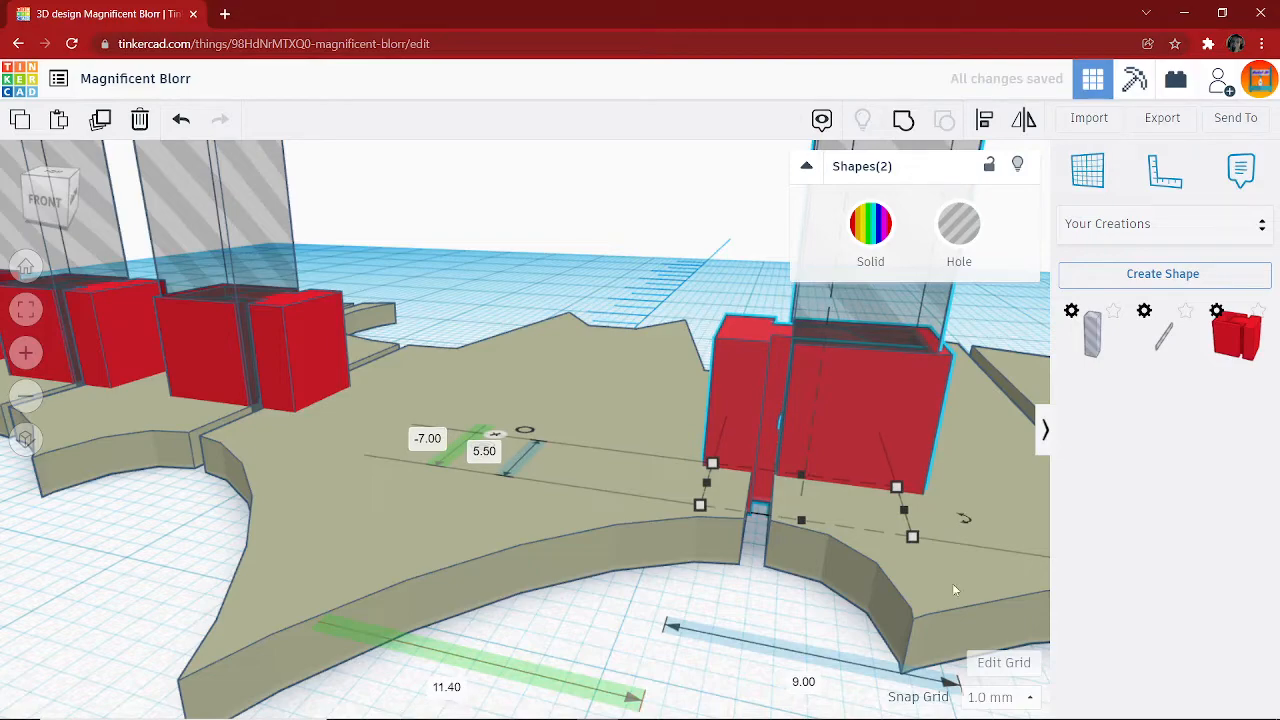
Duplicate the unrotated wing's inner clip and cutout and give the copy a side-to-side offset of 11.40 mm on the opposite wing.
right_drag(953, 590, 881, 531)
scroll(862, 592, up, 3)
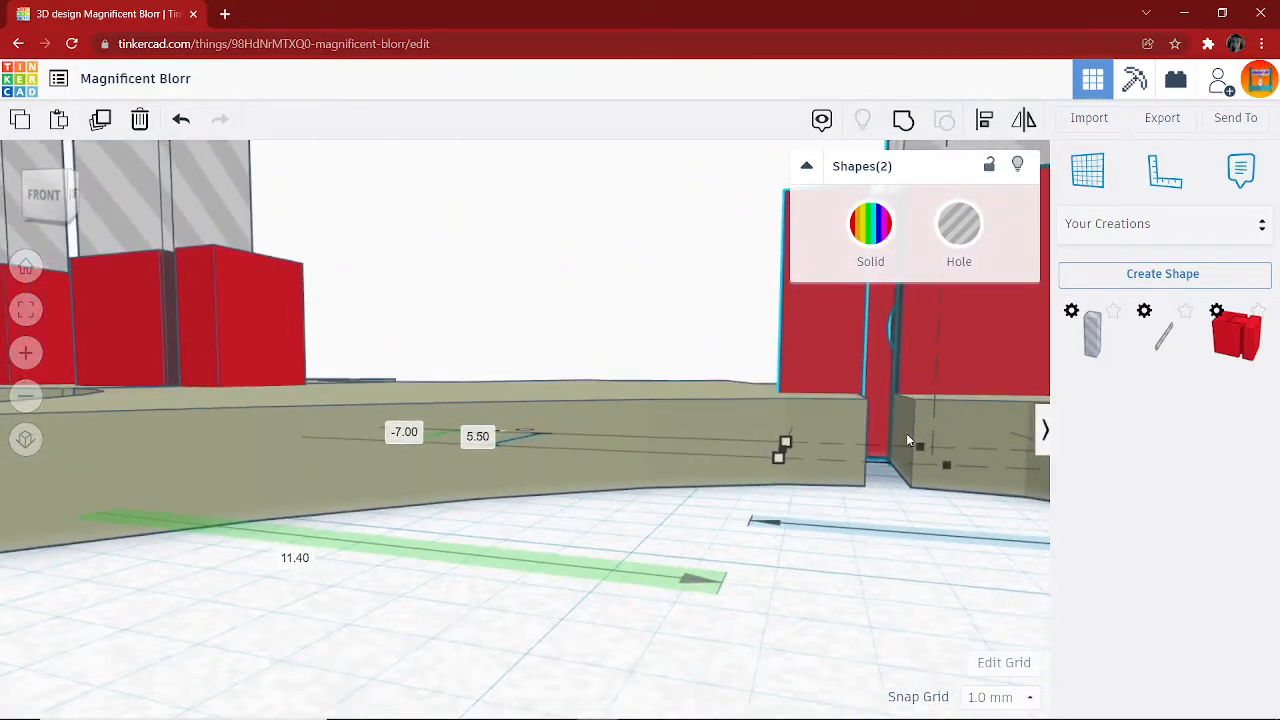
right_drag(888, 421, 860, 484)
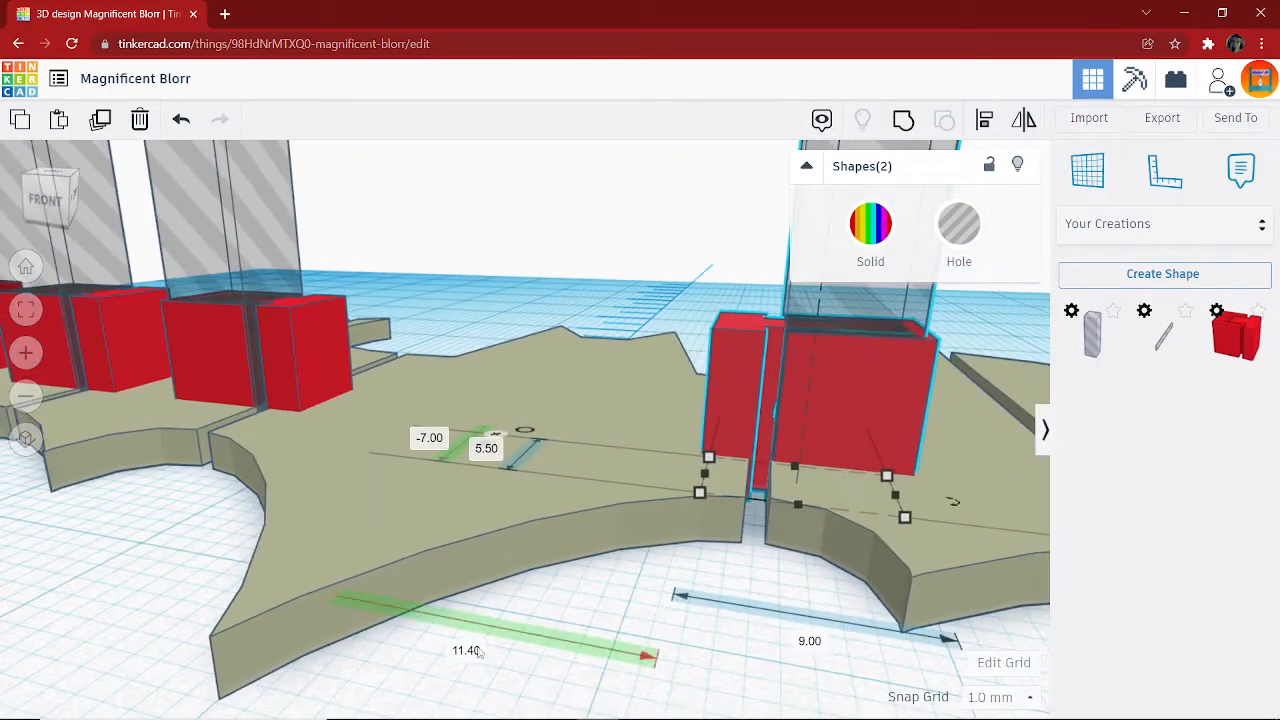
click(208, 256)
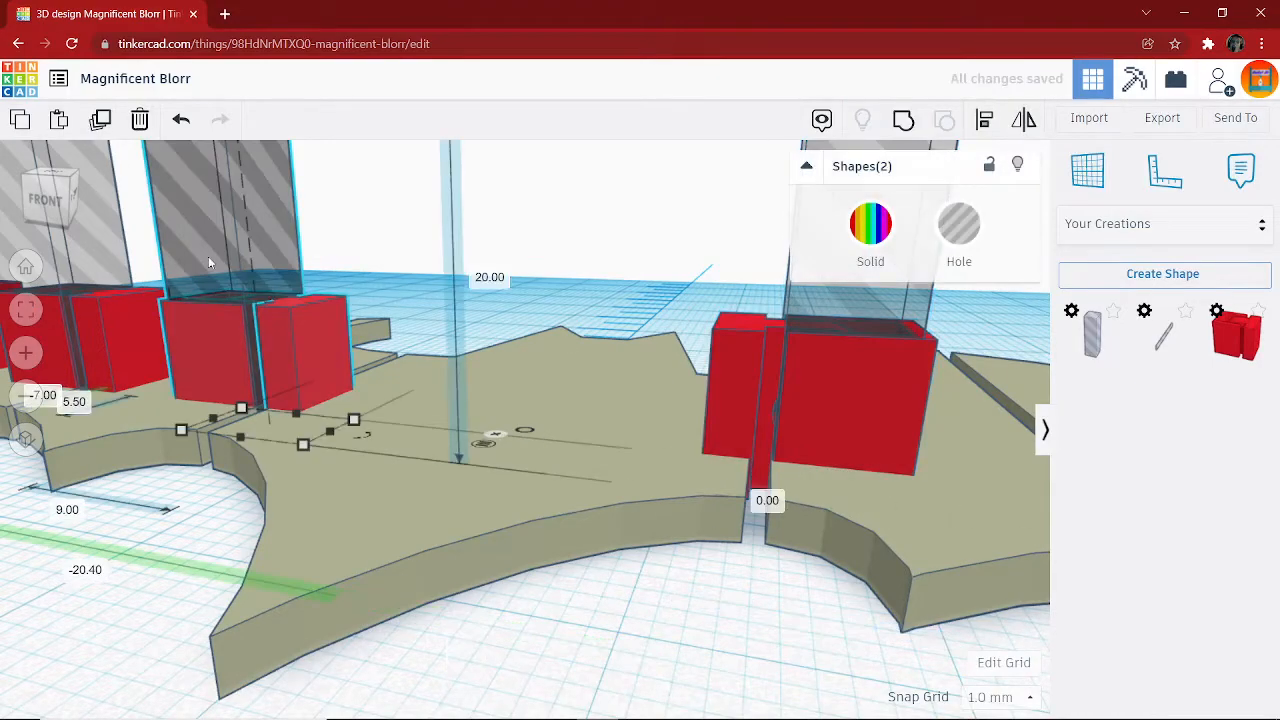
right_drag(427, 497, 503, 500)
scroll(503, 500, down, 5)
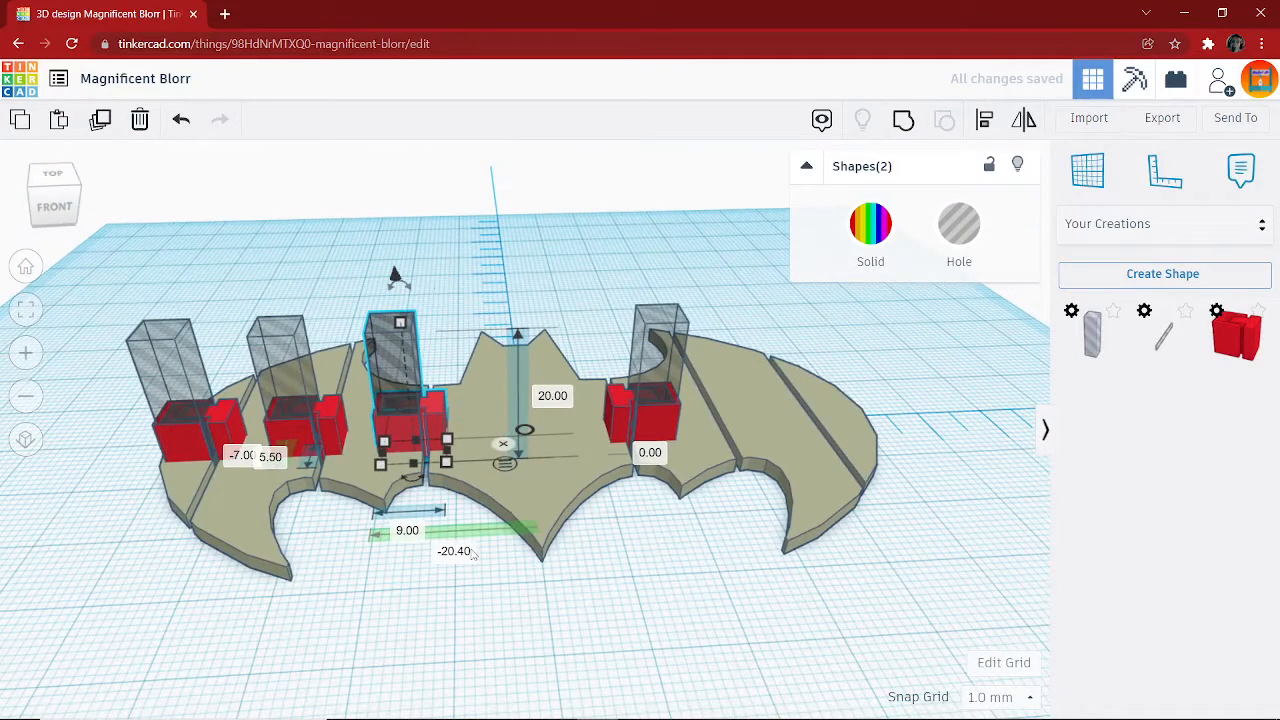
click(460, 554)
text(11.)
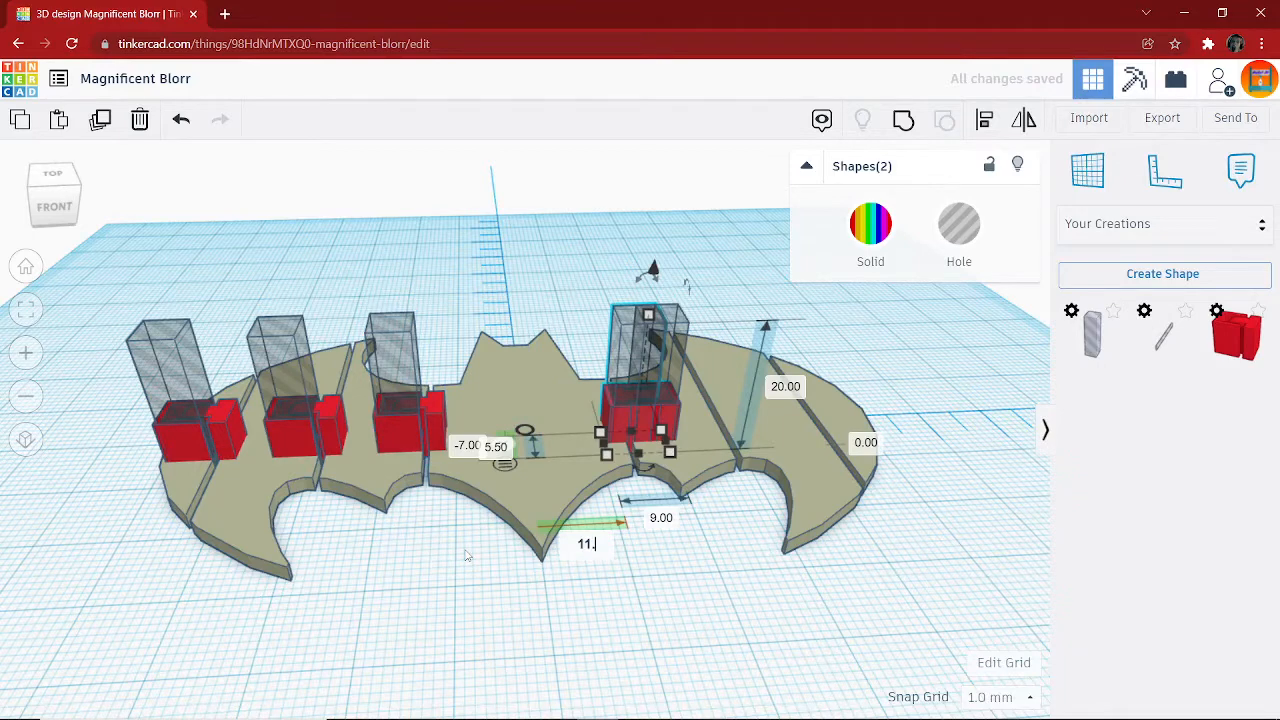
text(40)
key(Return)
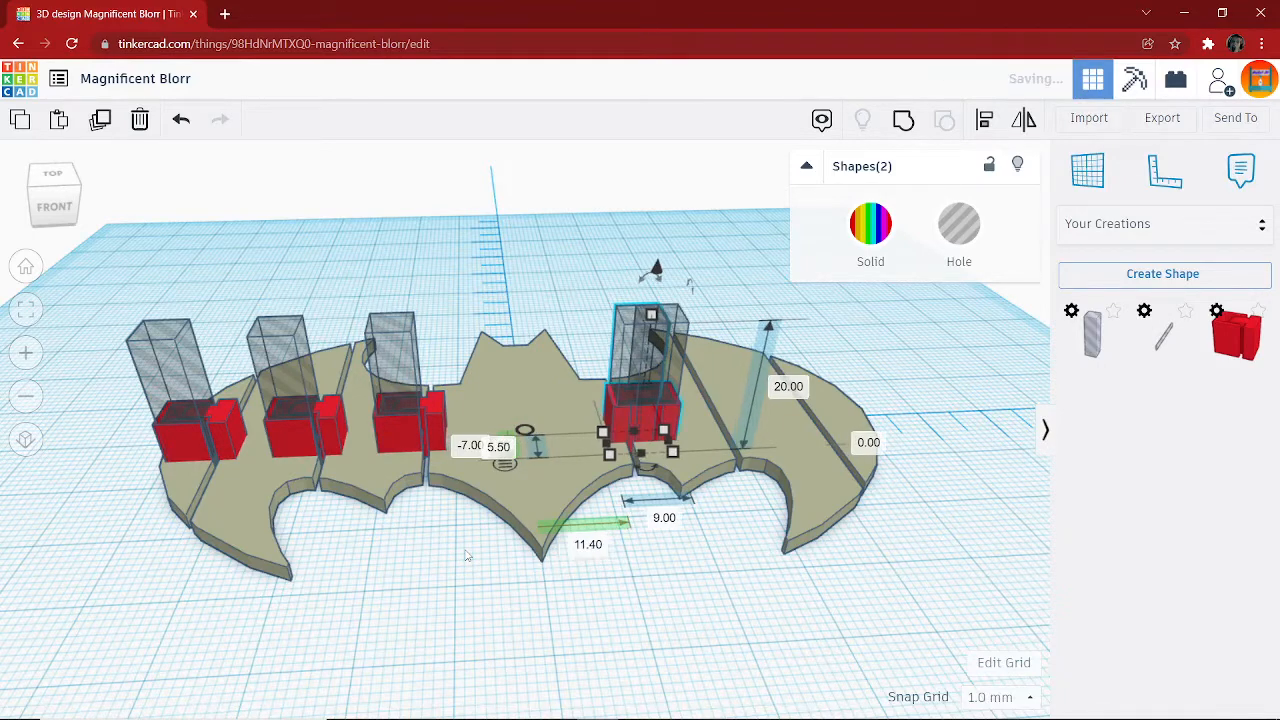
Rotate the copied clip and cutout 180° and set its side-to-side offset to 25.40 mm over the wing's middle gap.
right_drag(737, 577, 717, 580)
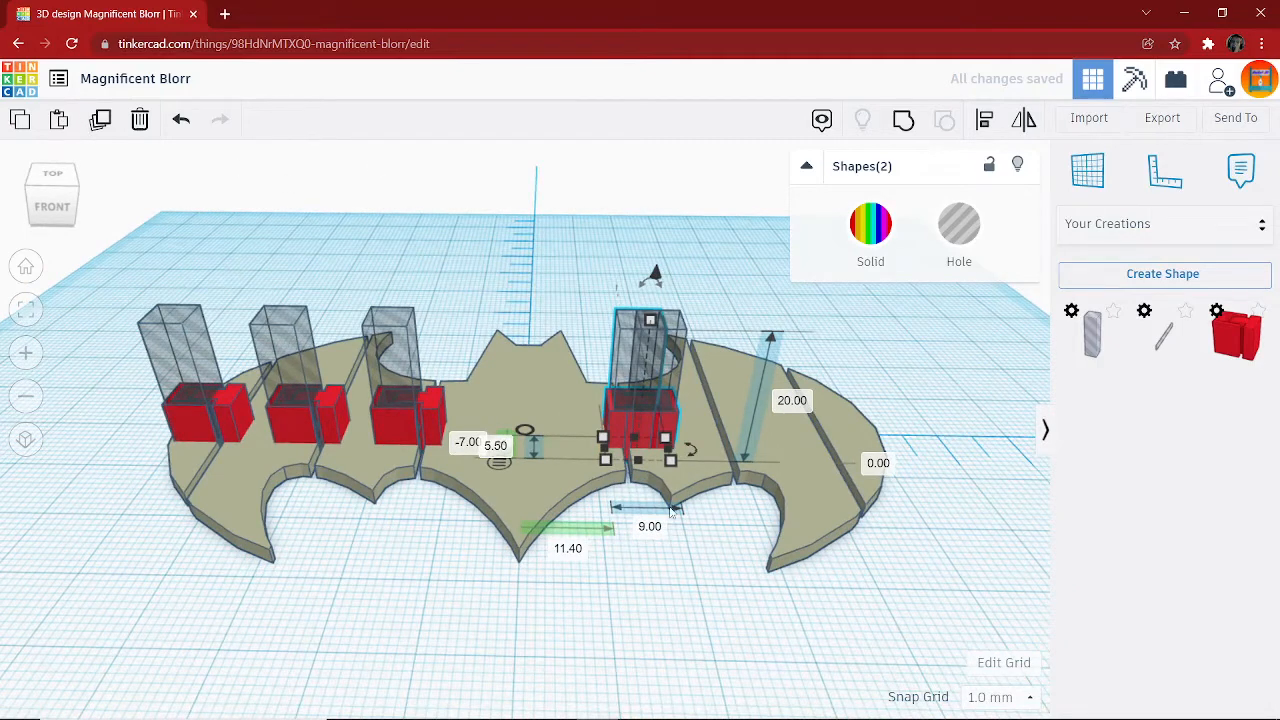
mouse_move(692, 452)
drag(692, 452, 577, 436)
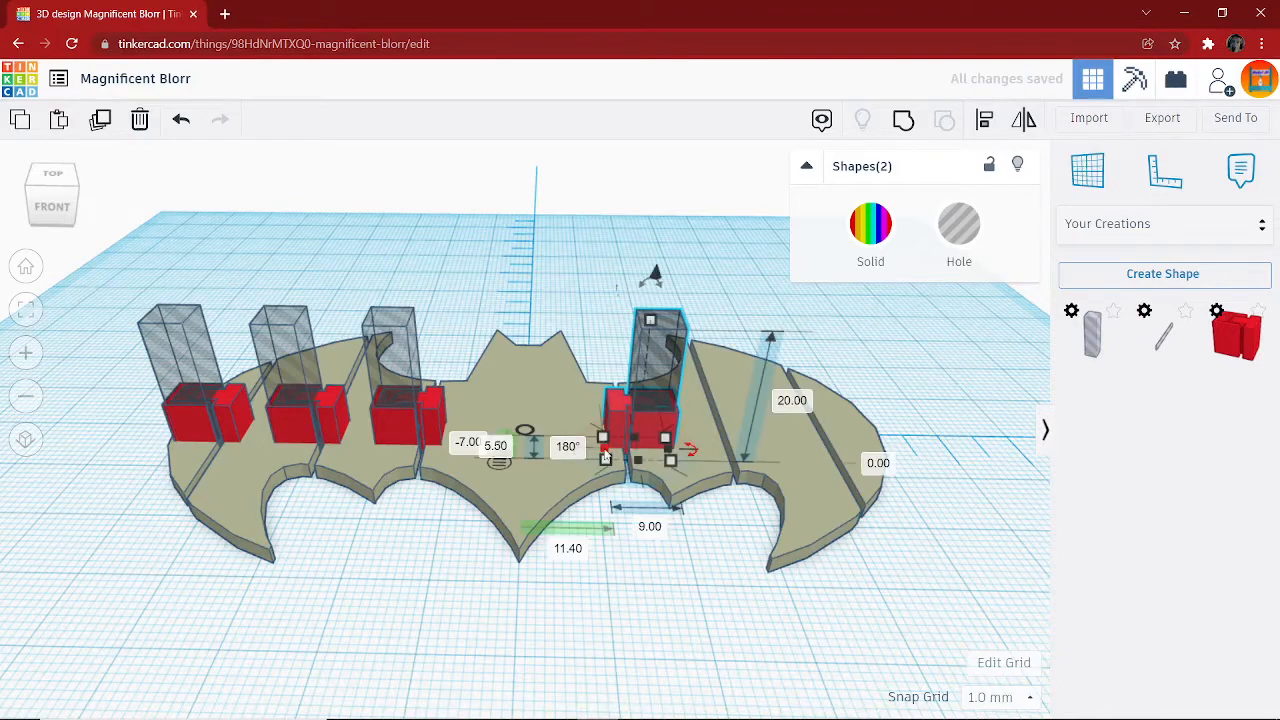
right_drag(722, 394, 556, 525)
click(556, 547)
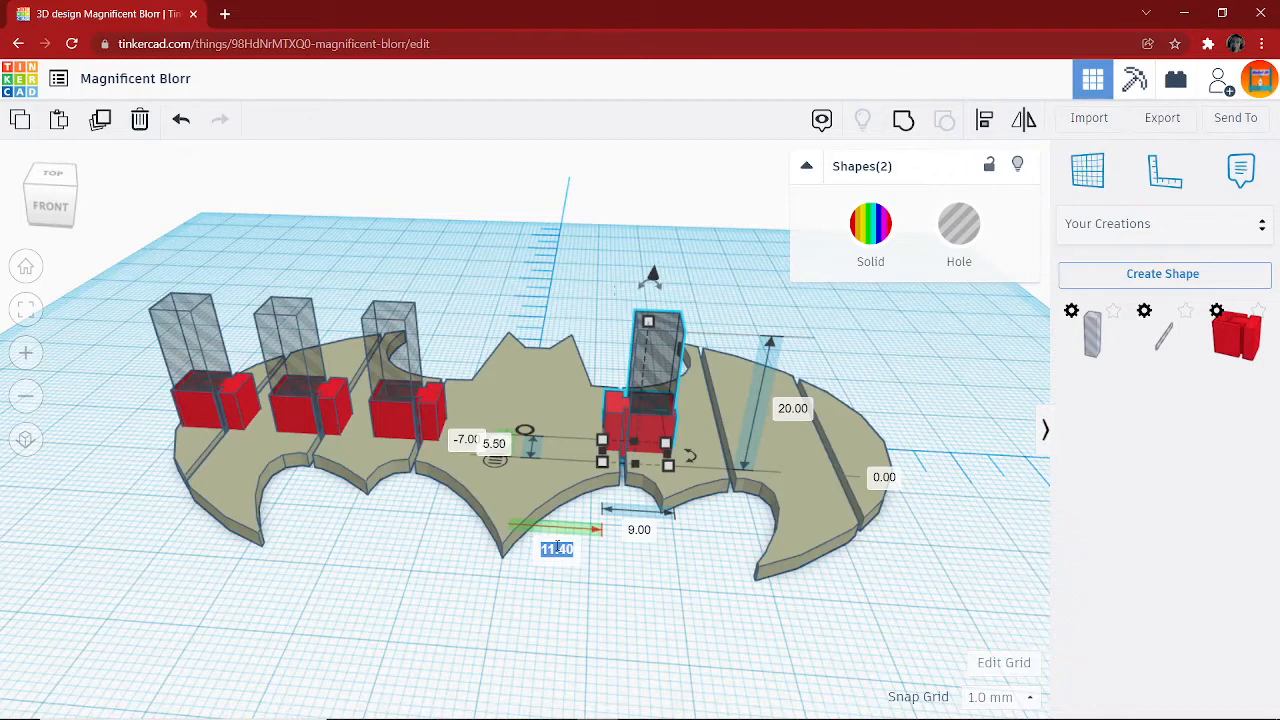
text(25.4)
key(Return)
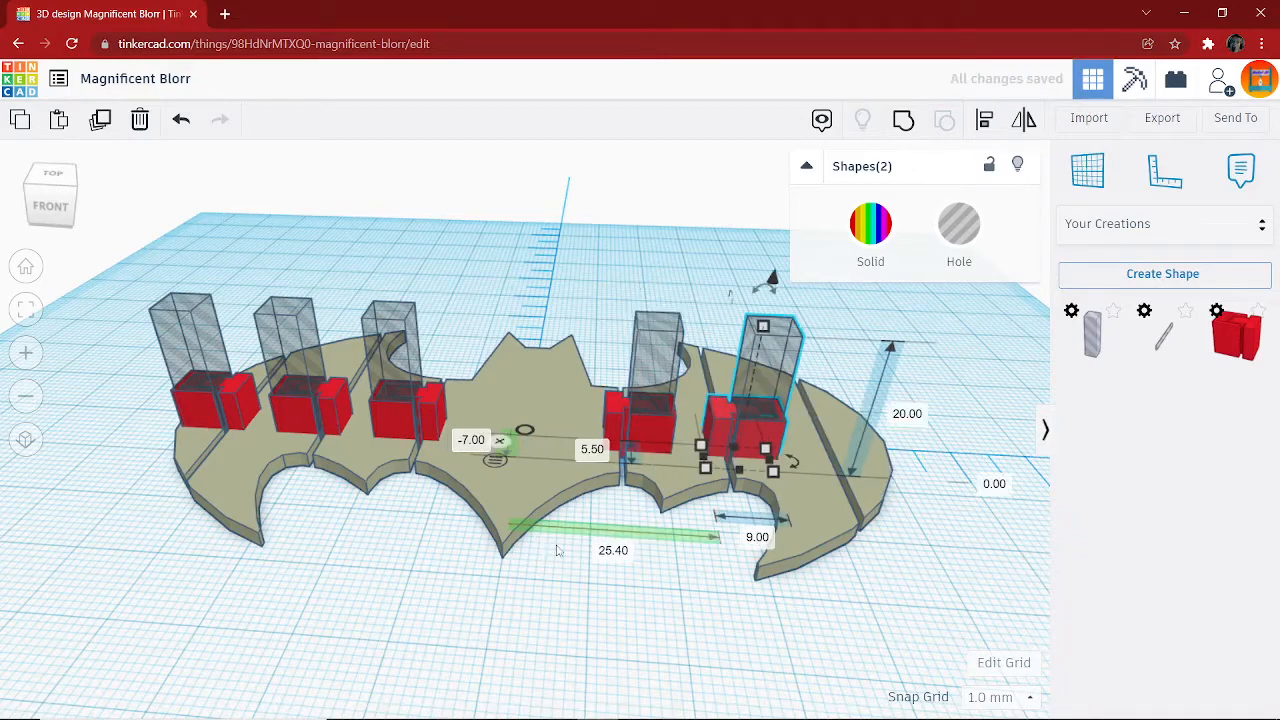
Duplicate the middle-gap clip and cutout with the same spacing to place a pair over the outermost gap.
right_drag(713, 628, 593, 527)
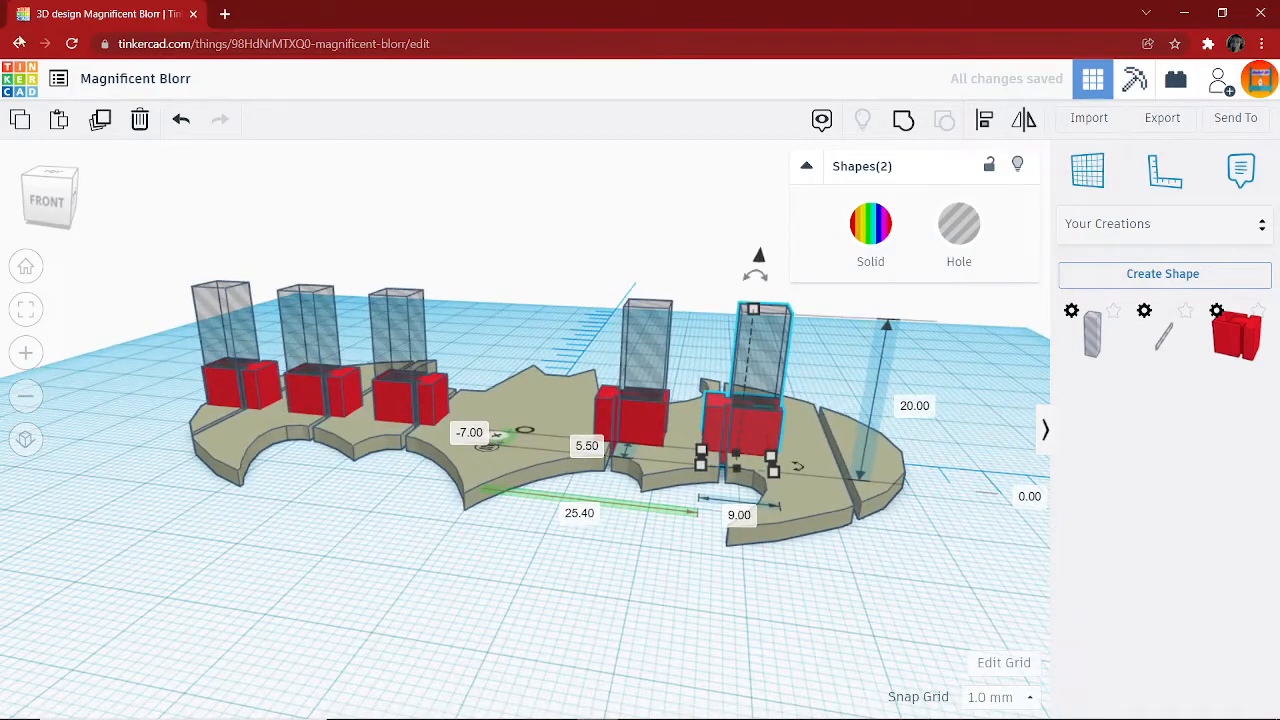
click(101, 120)
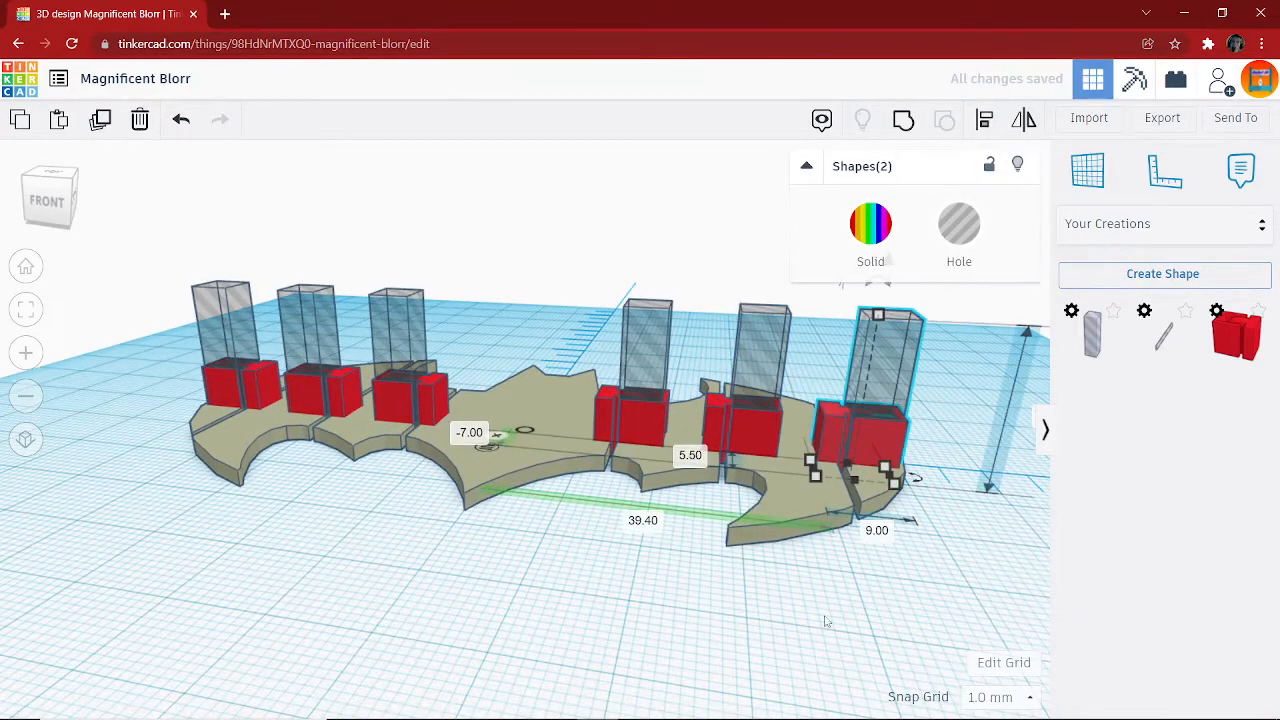
right_drag(805, 618, 480, 447)
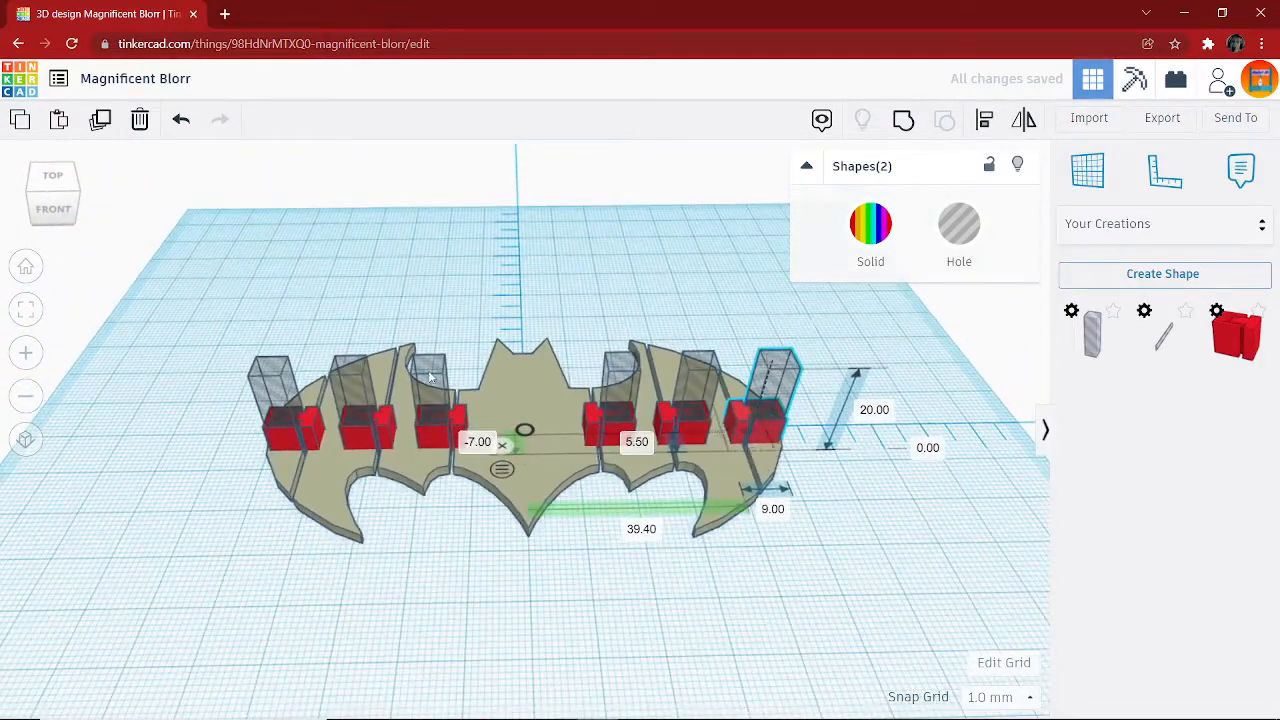
click(431, 372)
shift+click(340, 380)
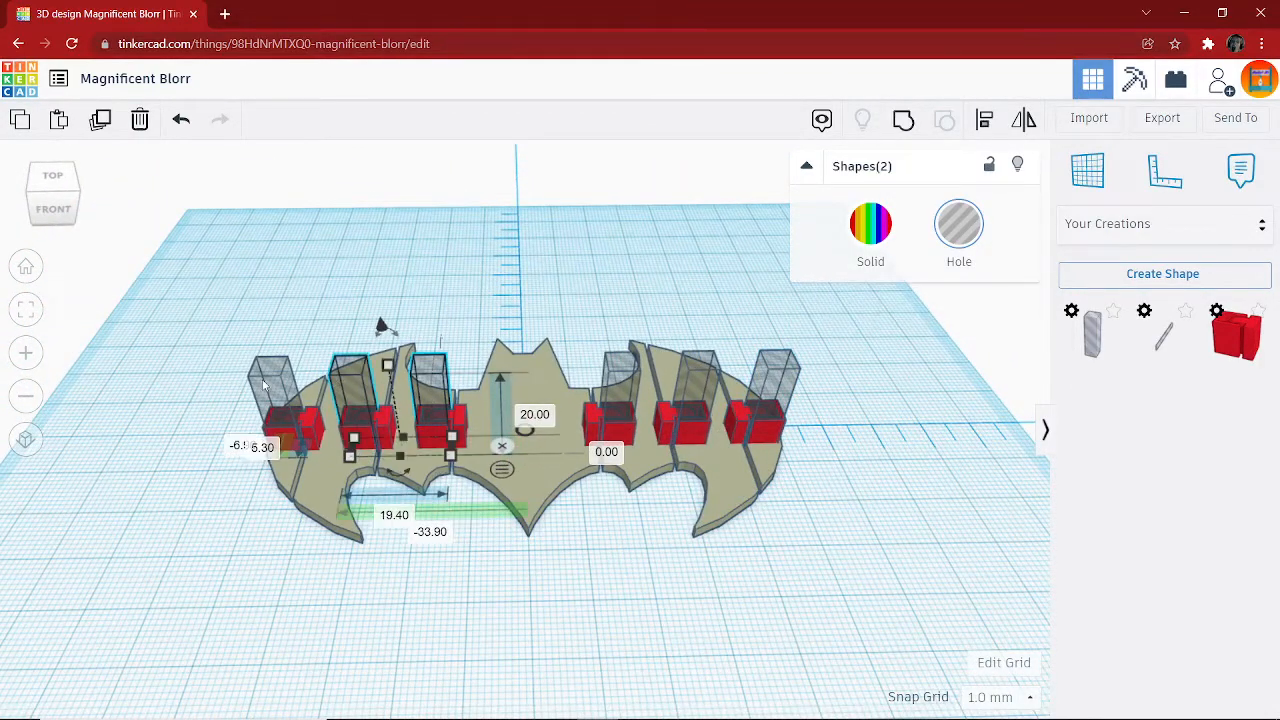
shift+click(270, 380)
click(573, 303)
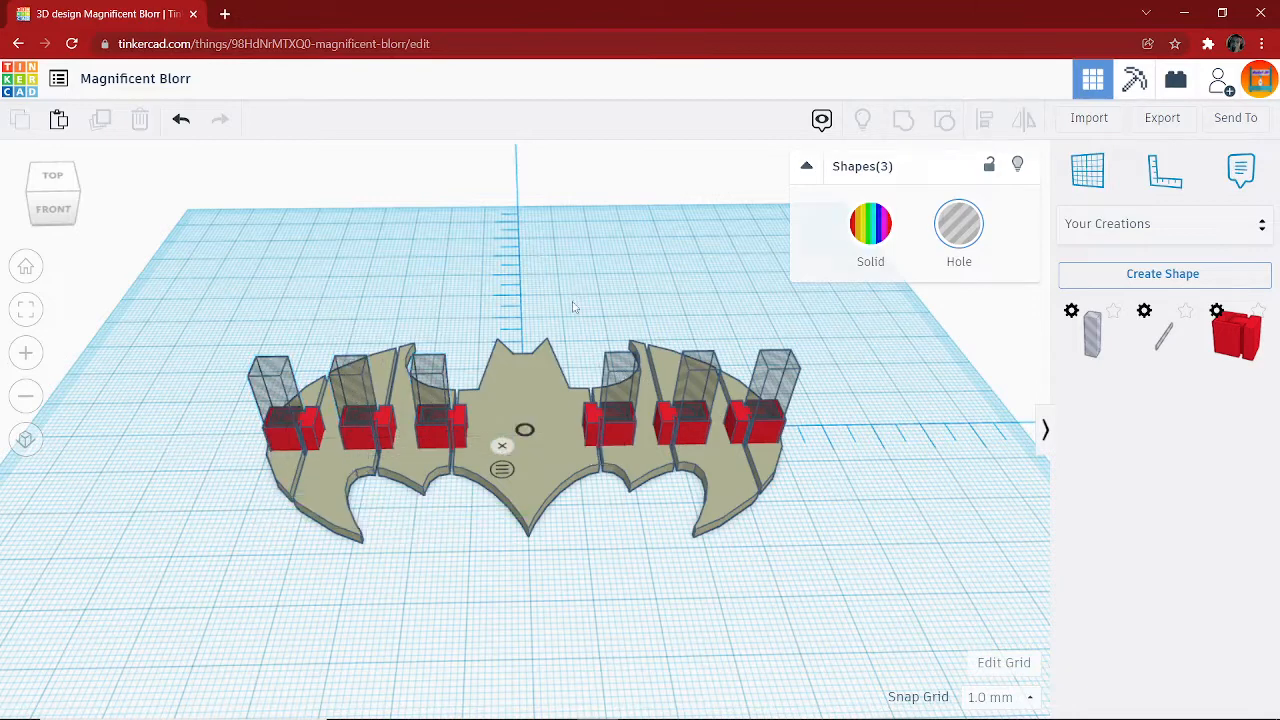
Increase the sliced bat shape's thickness to 8 mm.
right_drag(545, 318, 480, 438)
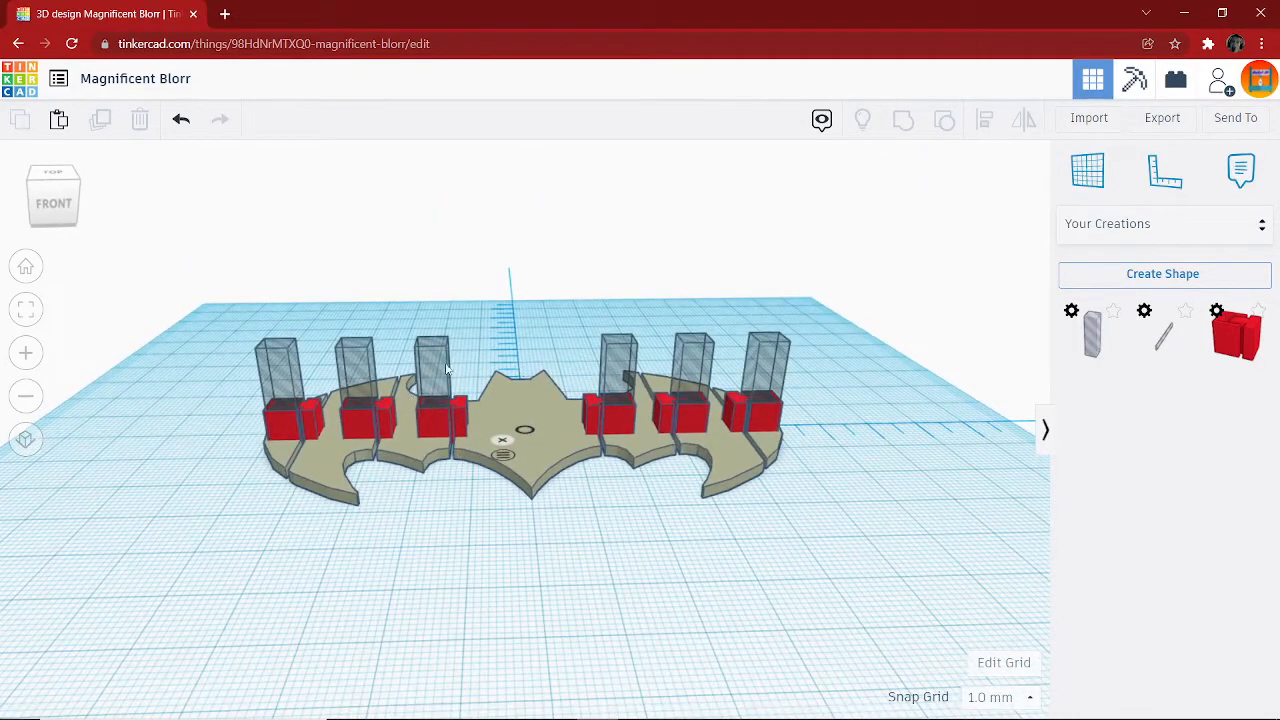
click(504, 406)
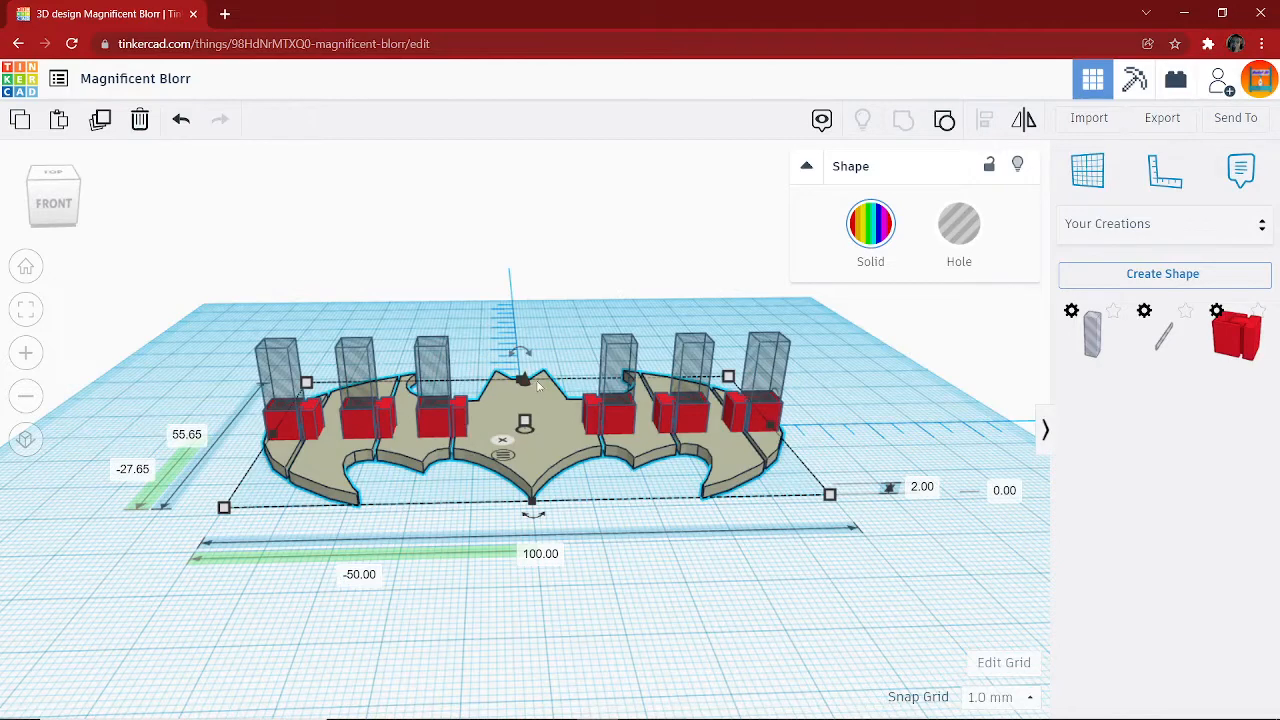
right_drag(558, 380, 550, 350)
mouse_move(527, 376)
mouse_down()
mouse_move(528, 352)
mouse_move(528, 383)
mouse_move(520, 373)
mouse_up()
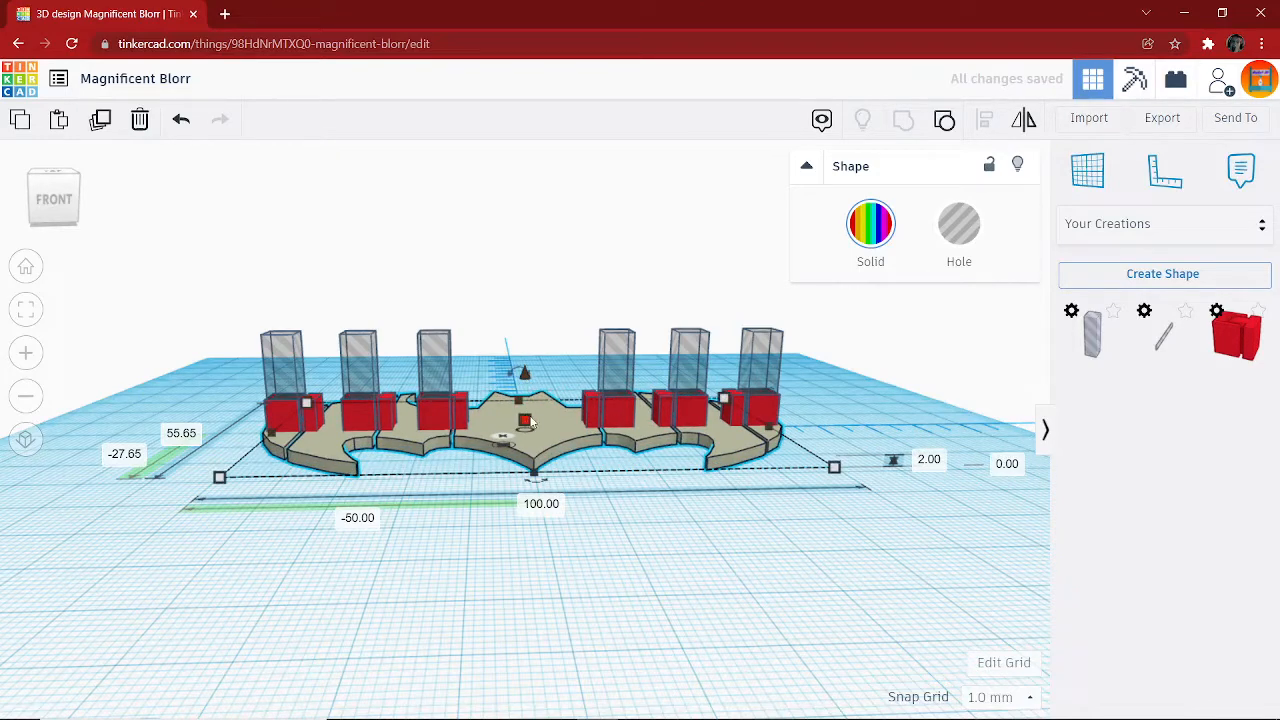
drag(528, 420, 535, 395)
right_drag(535, 395, 590, 453)
right_drag(513, 657, 545, 585)
click(436, 378)
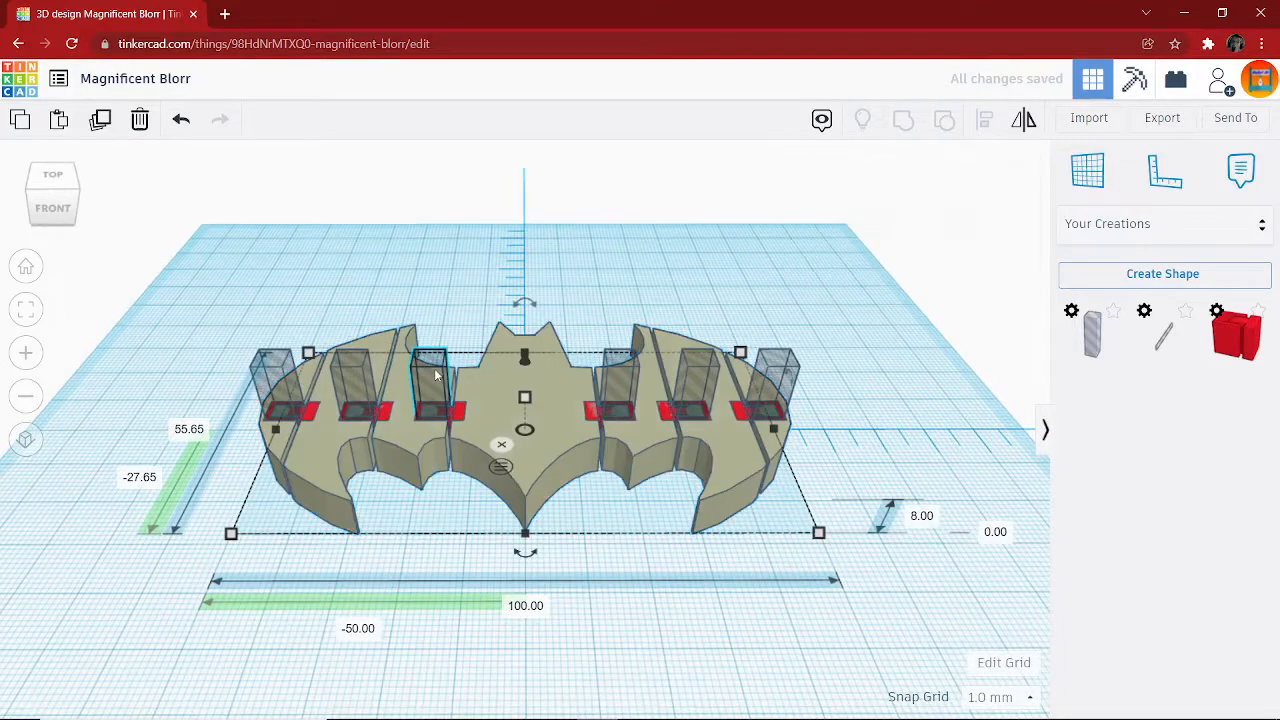
shift+click(355, 380)
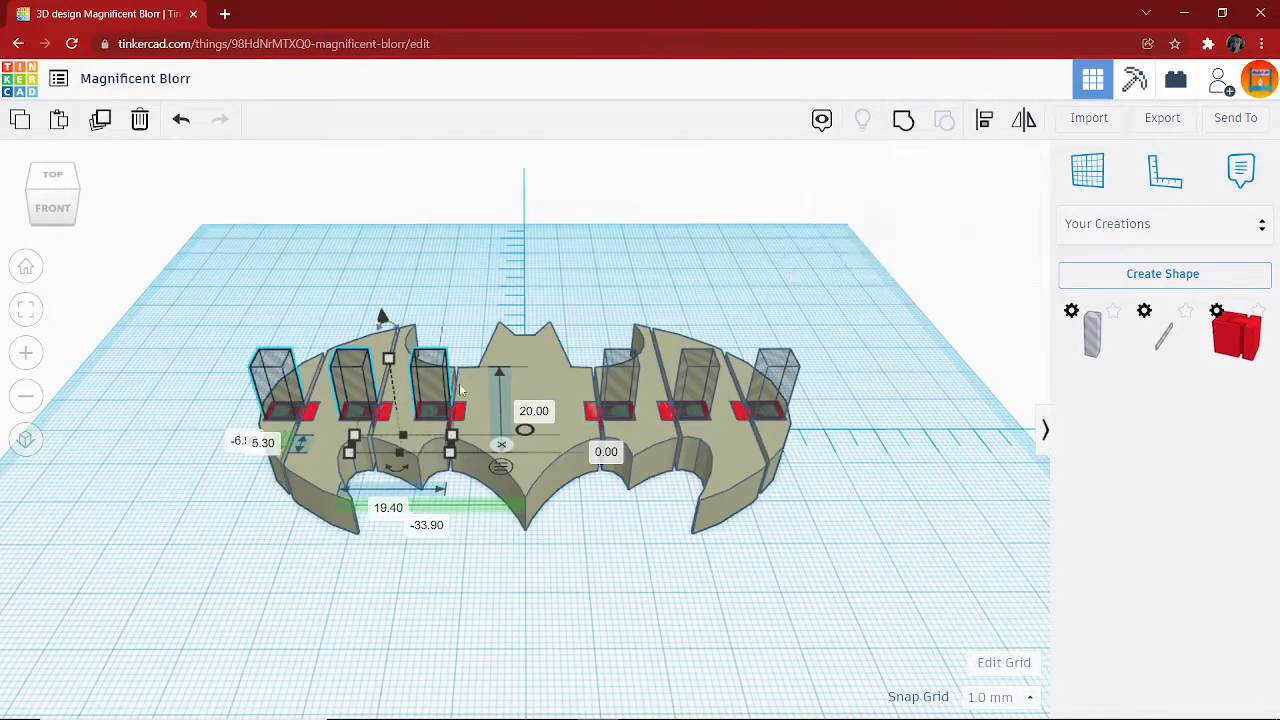
shift+click(276, 380)
shift+click(703, 378)
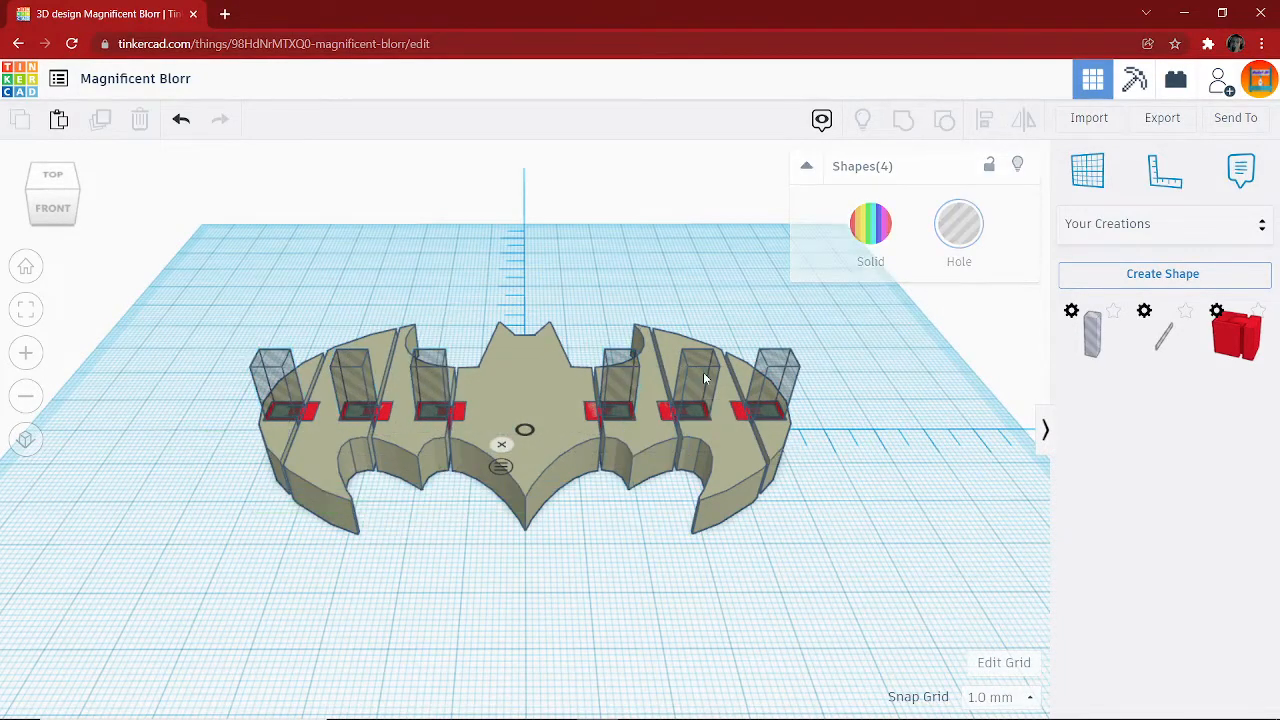
Group all six hinge cutouts with the bat shape to cut the hinge openings through it.
click(439, 365)
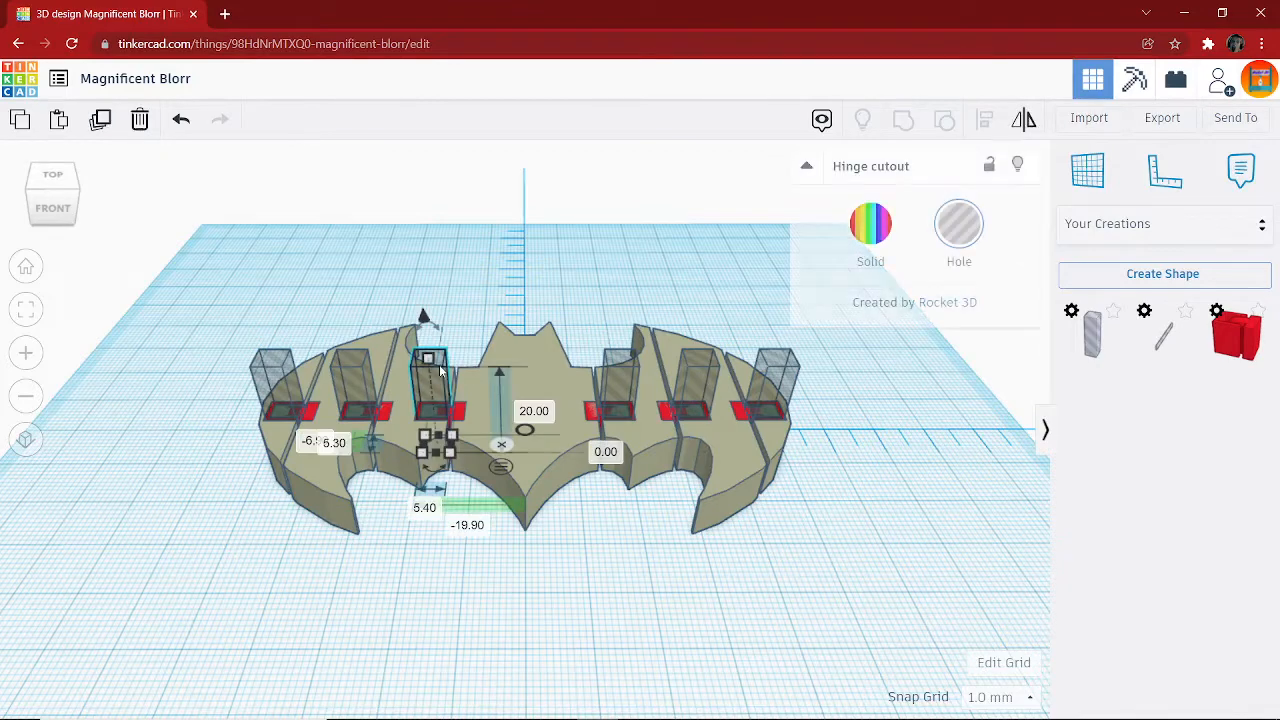
shift+click(356, 370)
shift+click(278, 375)
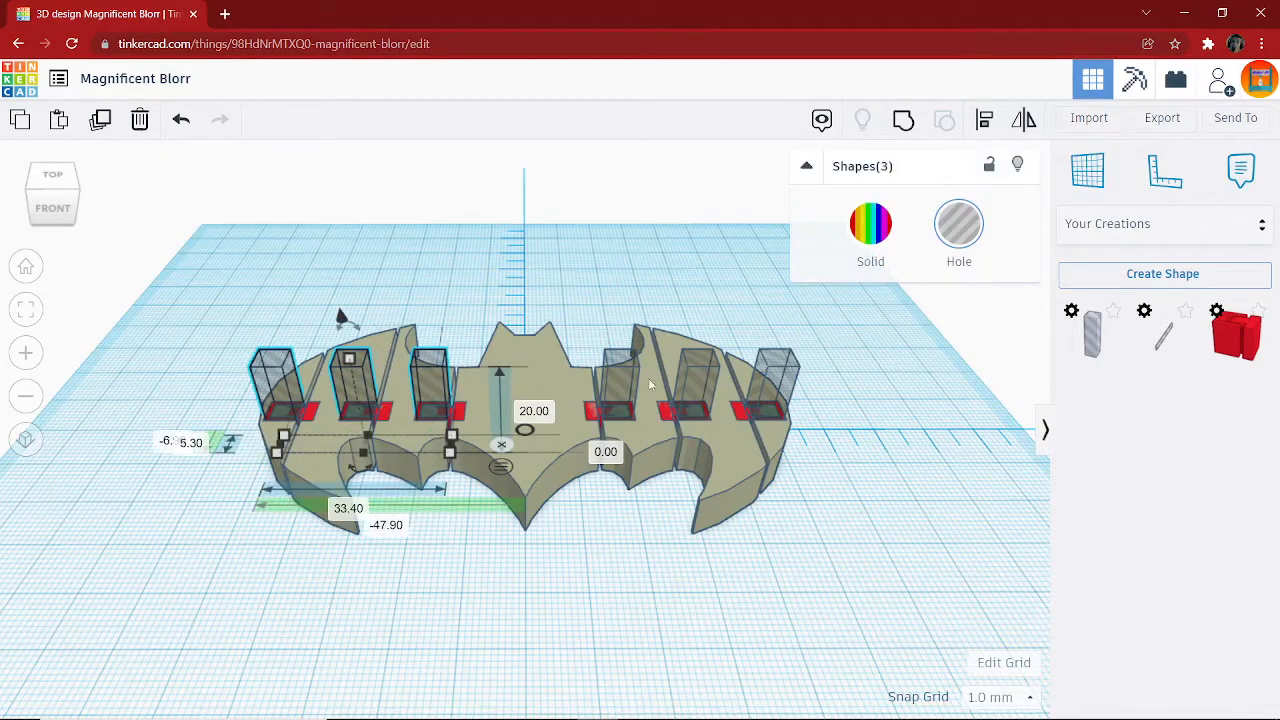
shift+click(630, 372)
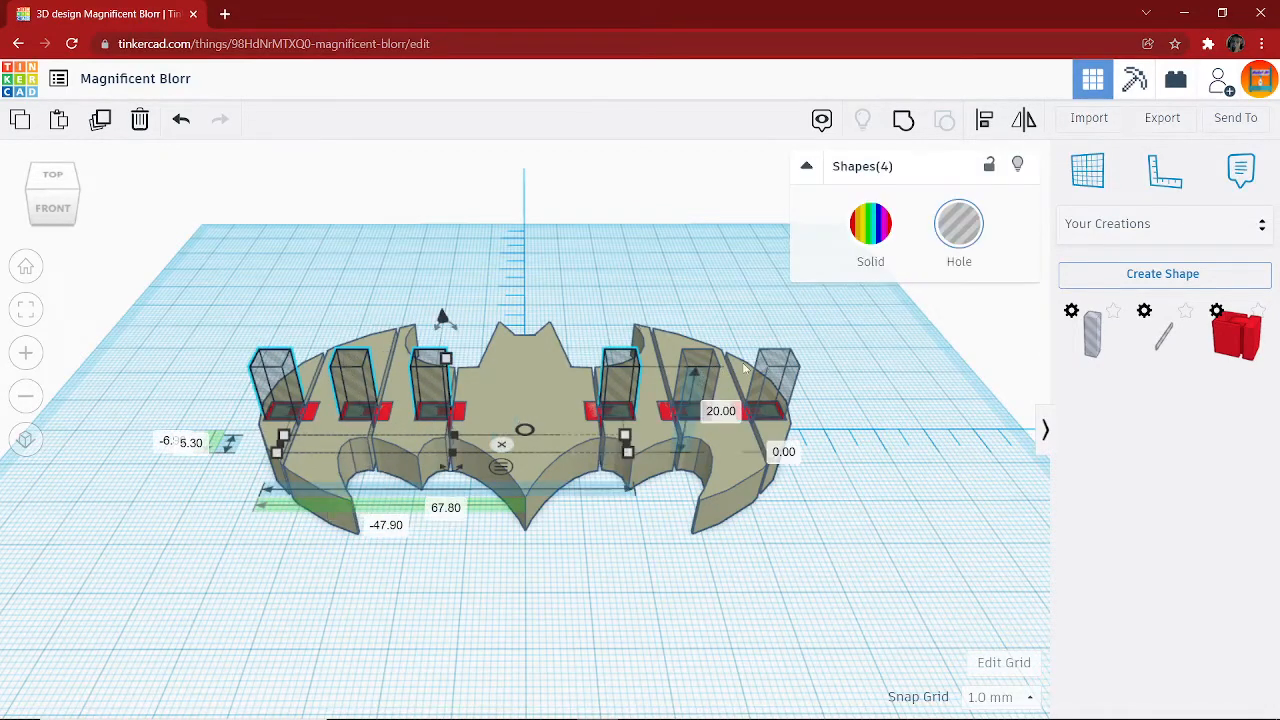
shift+click(777, 370)
shift+click(697, 360)
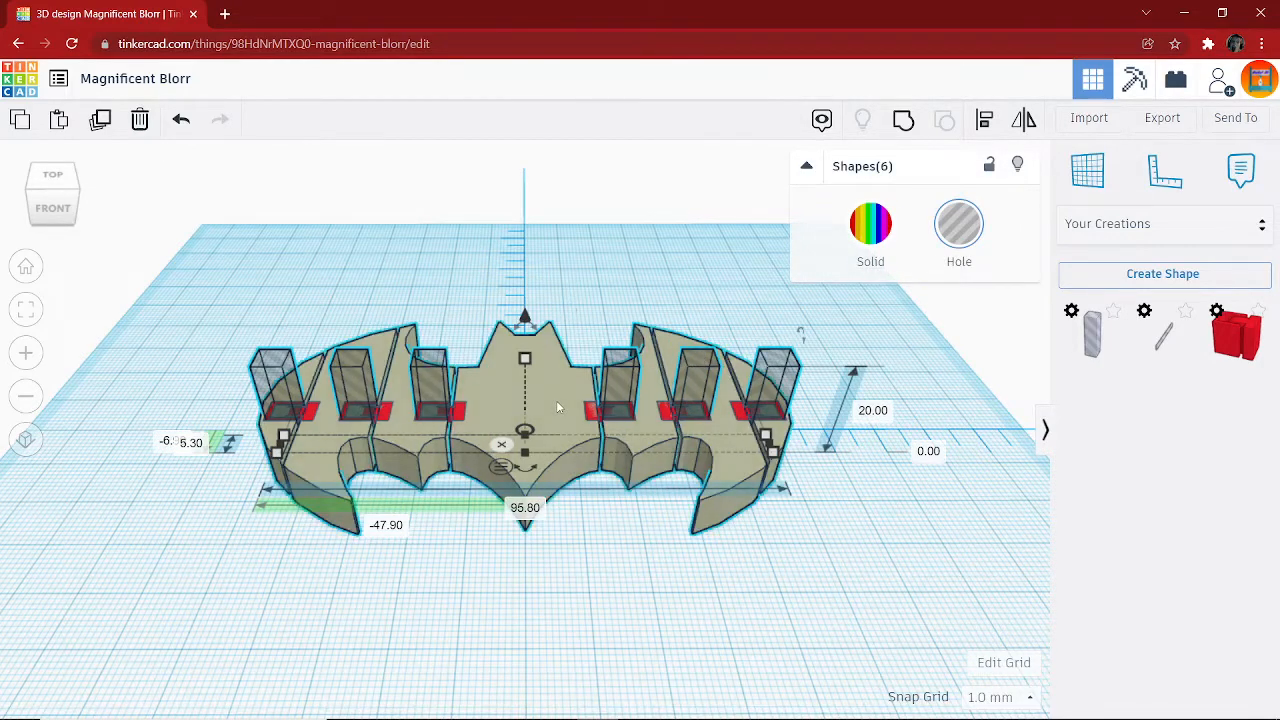
shift+click(556, 400)
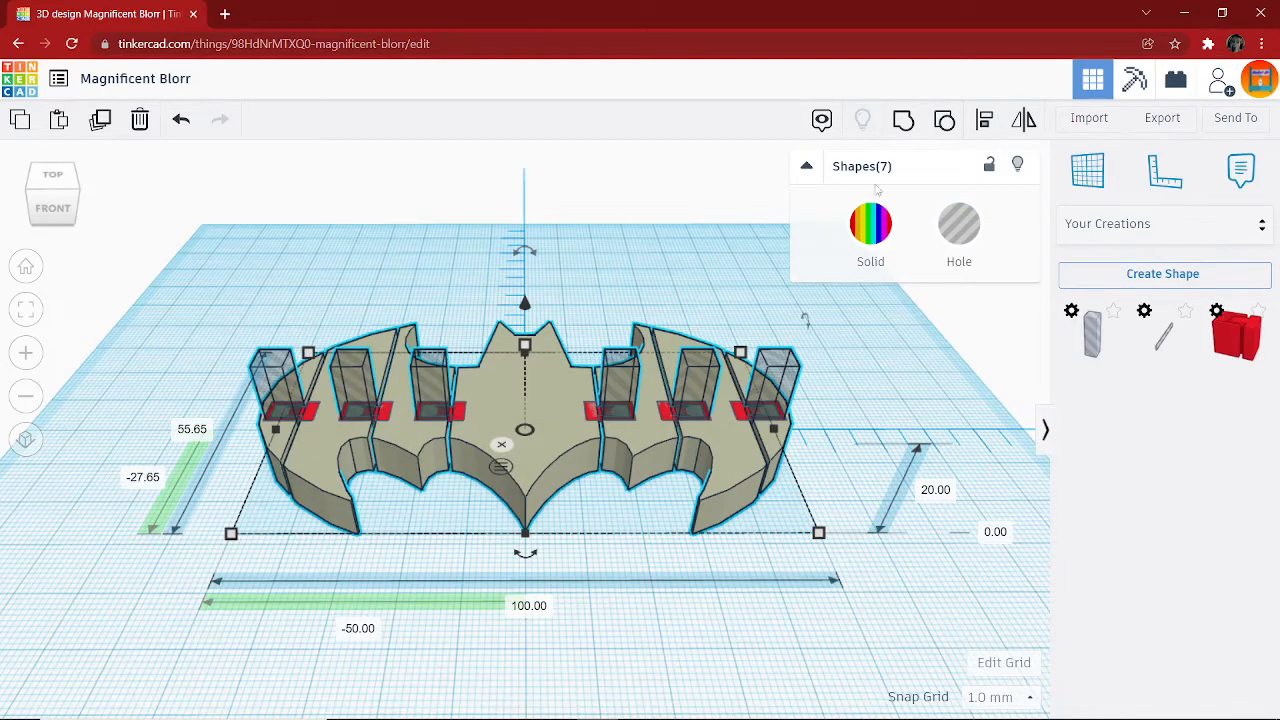
click(903, 119)
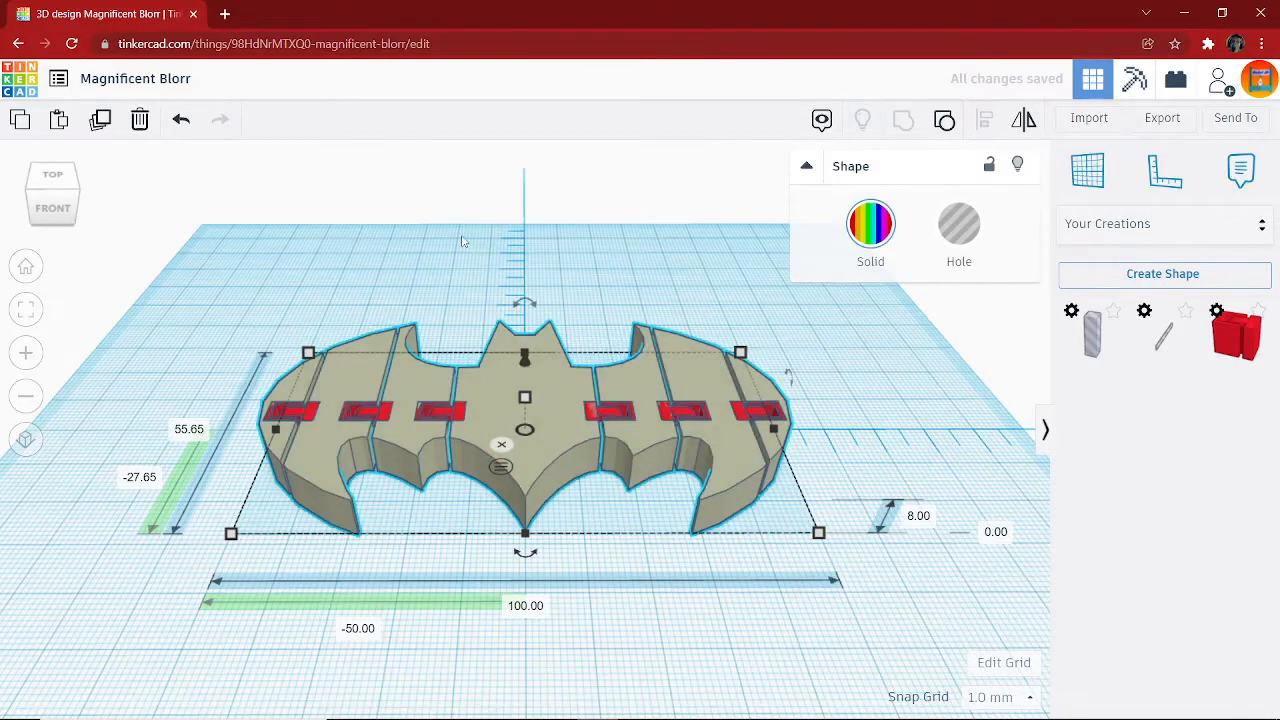
Examine how the hinge clips sit in the bat's openings and gaps from several angles and close up.
right_drag(462, 241, 638, 387)
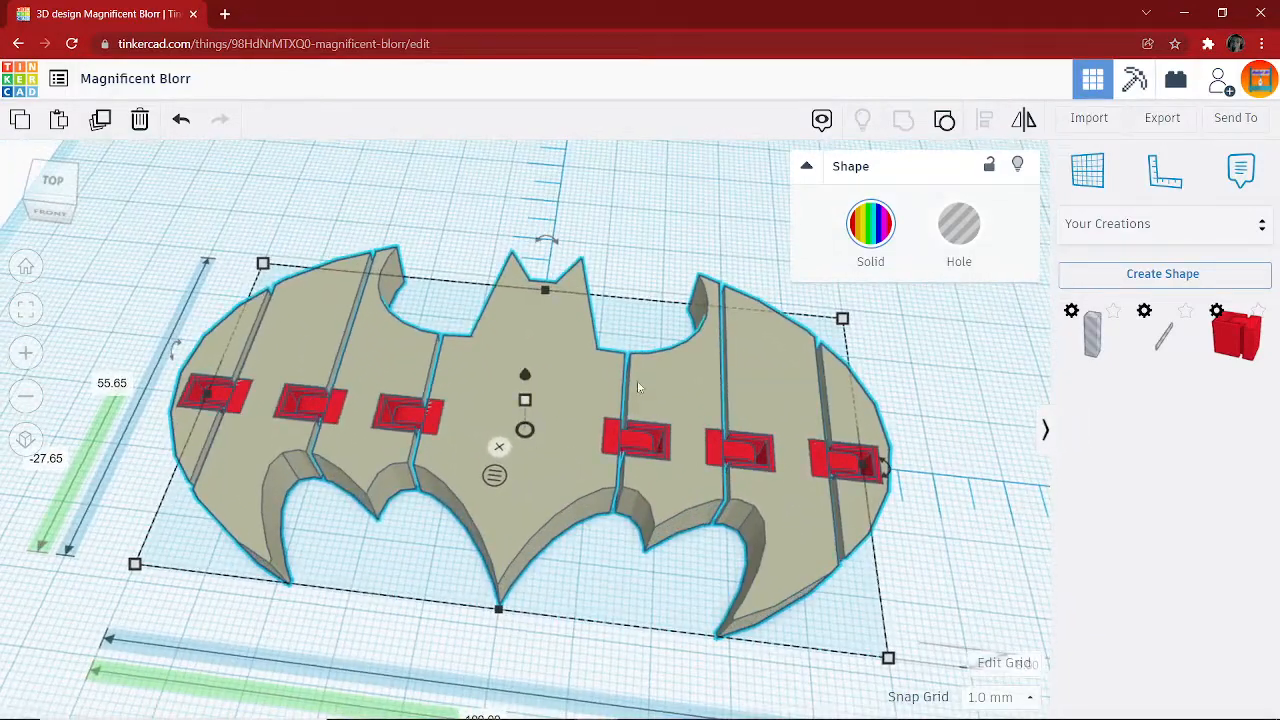
right_drag(523, 489, 590, 480)
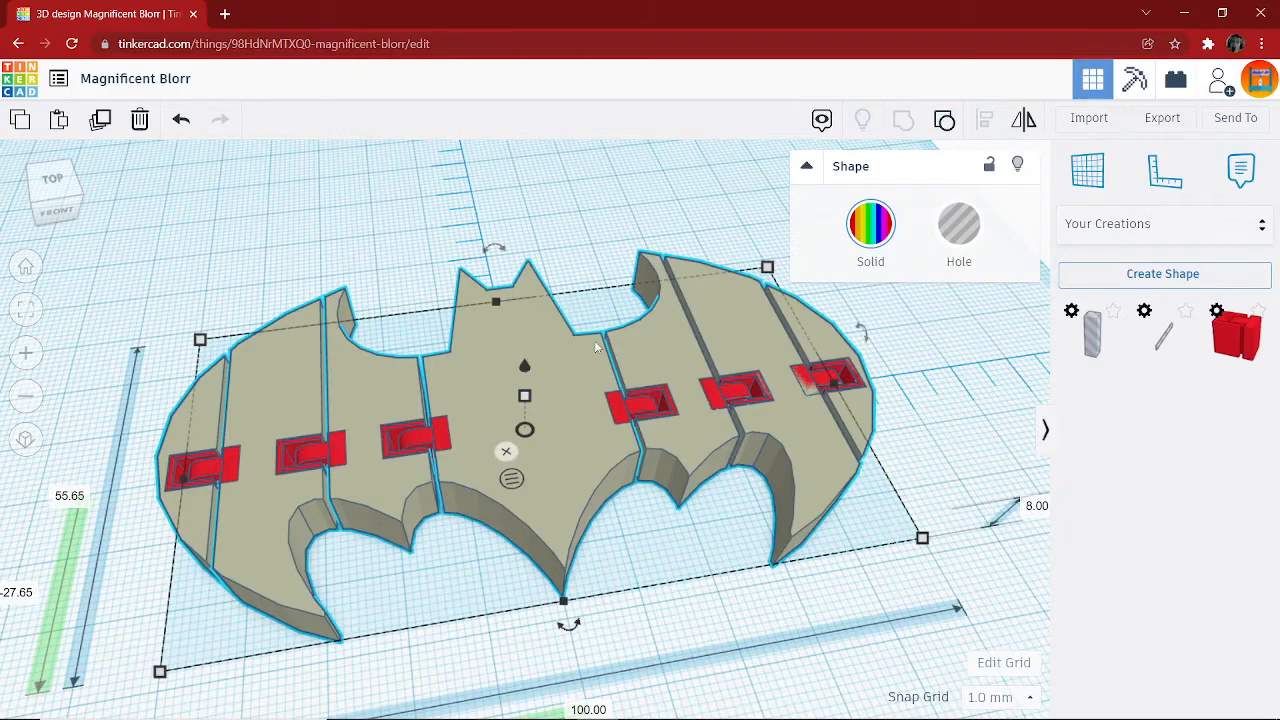
right_drag(595, 347, 349, 578)
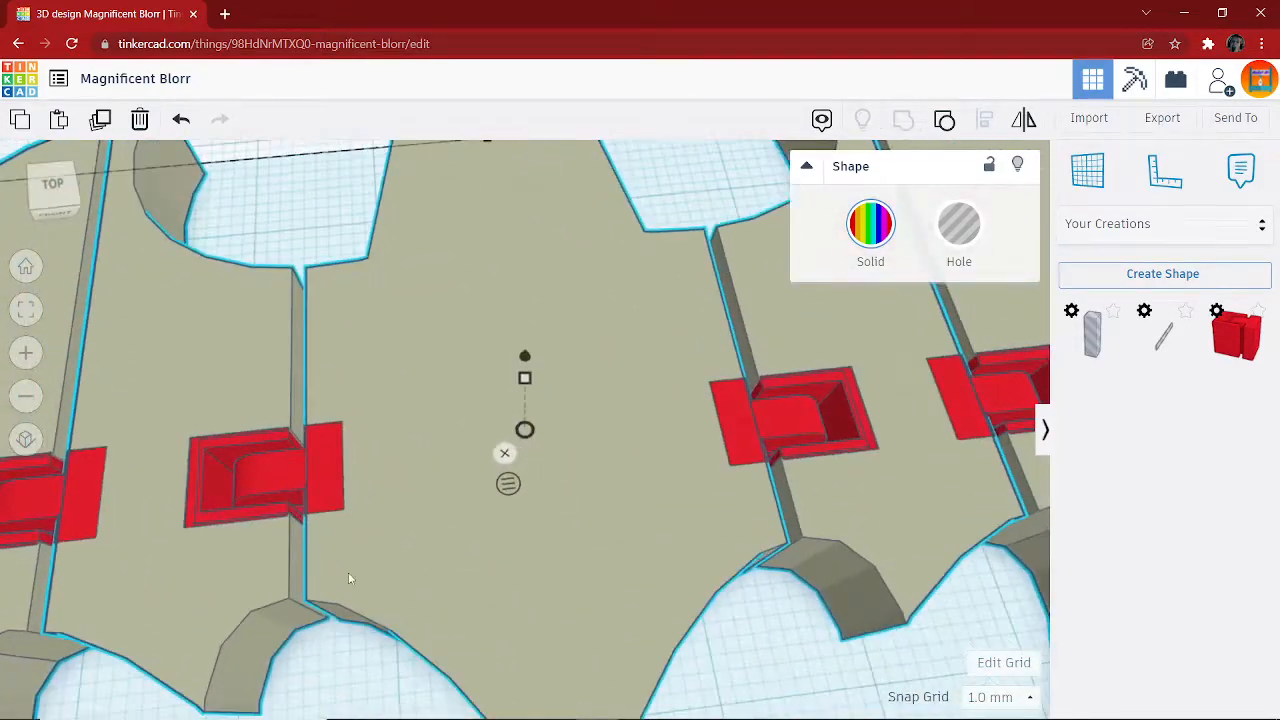
scroll(358, 561, down, 5)
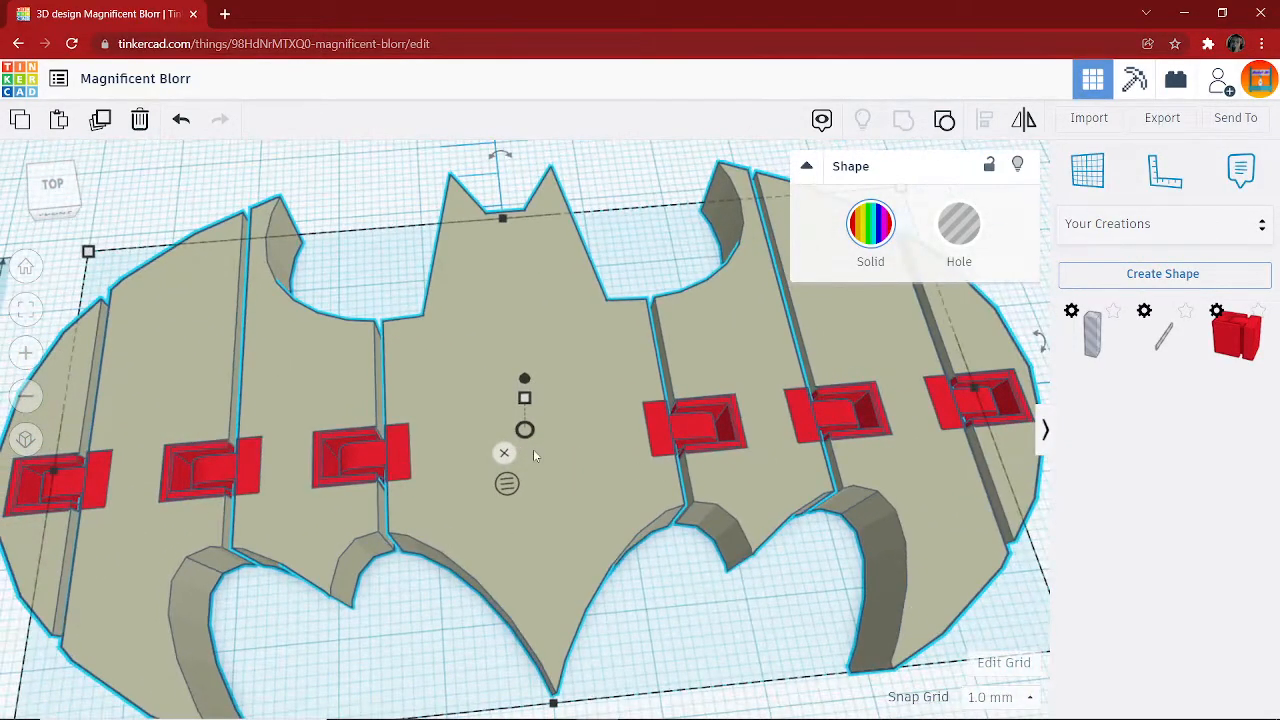
right_drag(610, 408, 545, 375)
scroll(706, 440, up, 3)
right_drag(720, 474, 871, 563)
scroll(861, 555, down, 6)
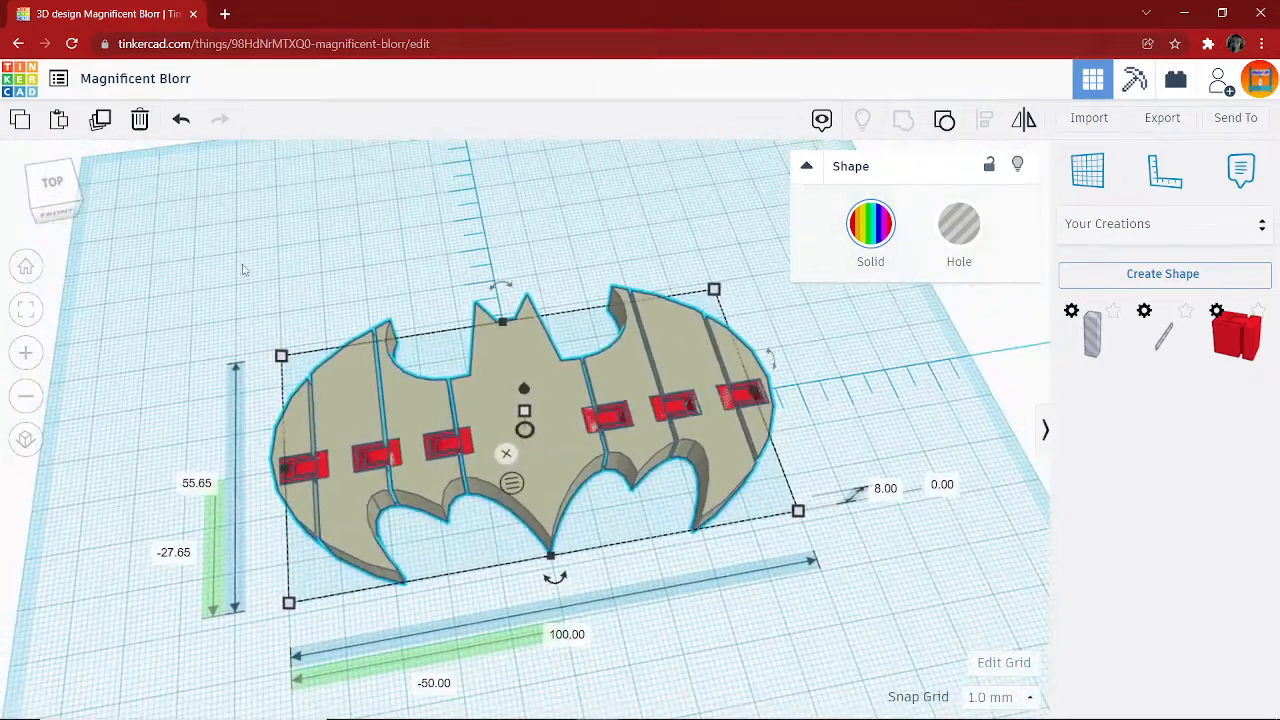
Group the cut bat and all six hinge clips into a single shape.
drag(822, 597, 810, 587)
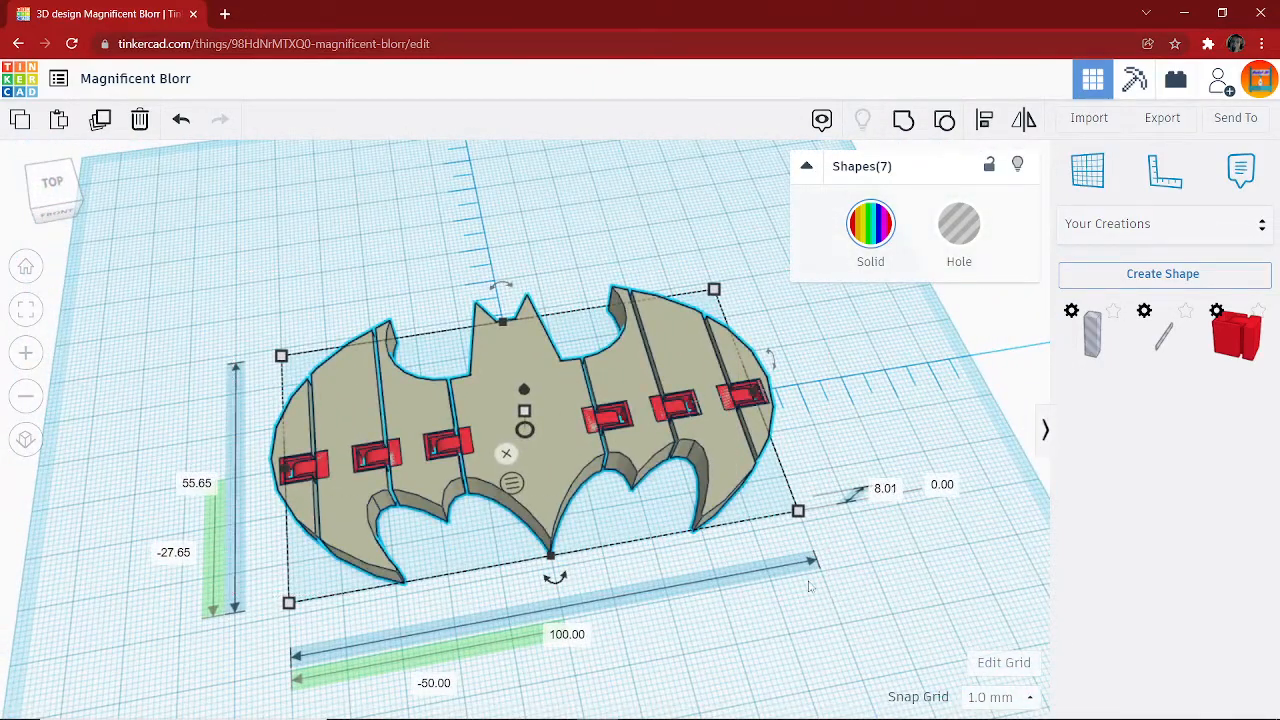
click(903, 120)
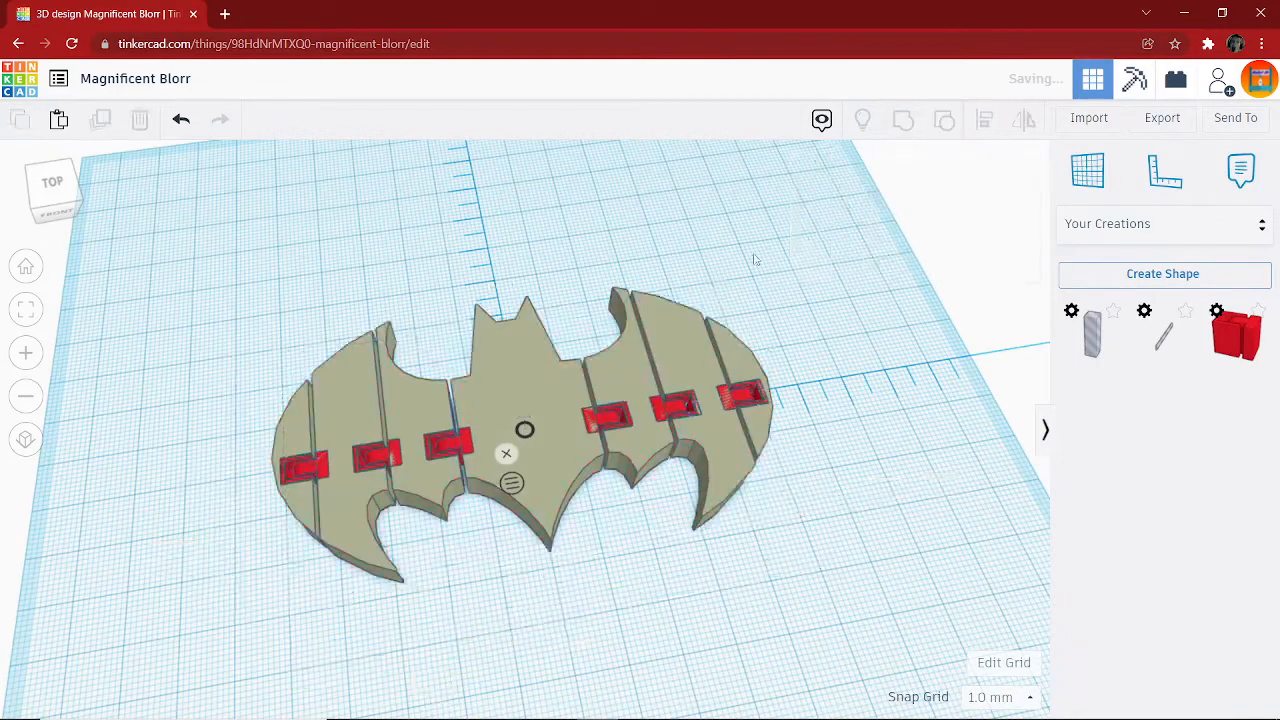
click(557, 242)
Recolor the whole hinged bat solid black and view it from the front.
scroll(487, 478, up, 6)
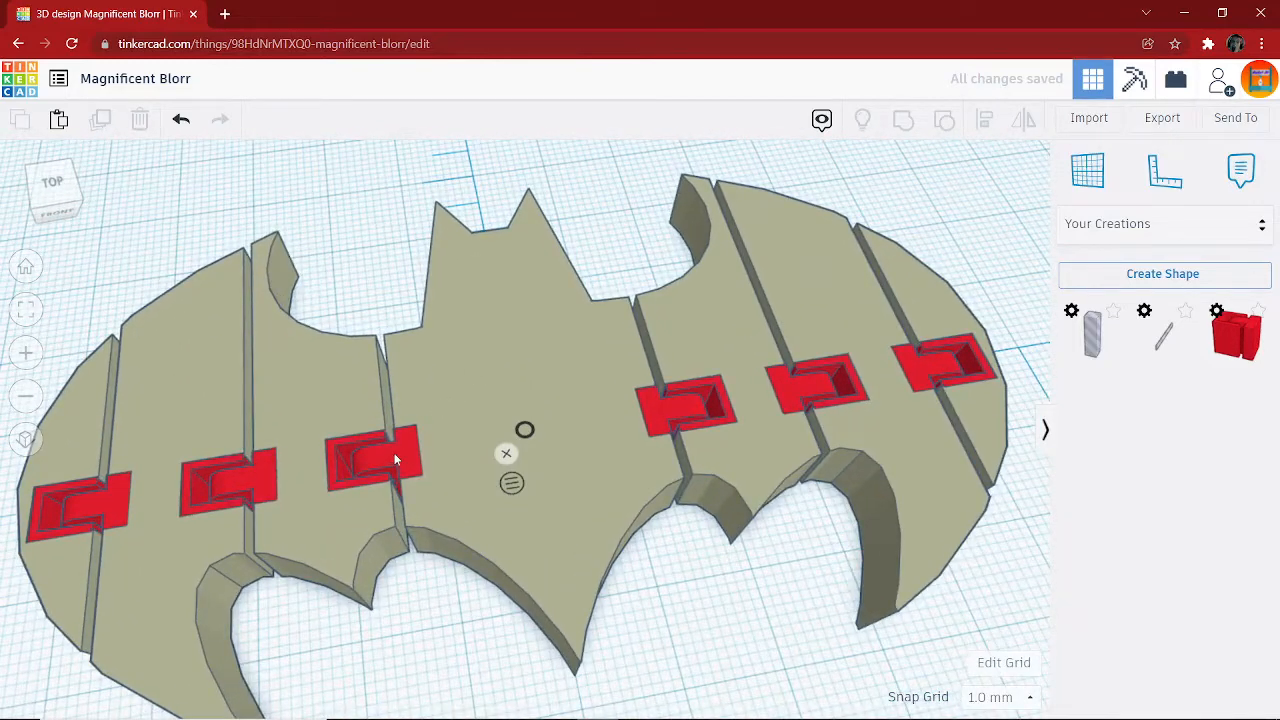
click(395, 460)
click(868, 224)
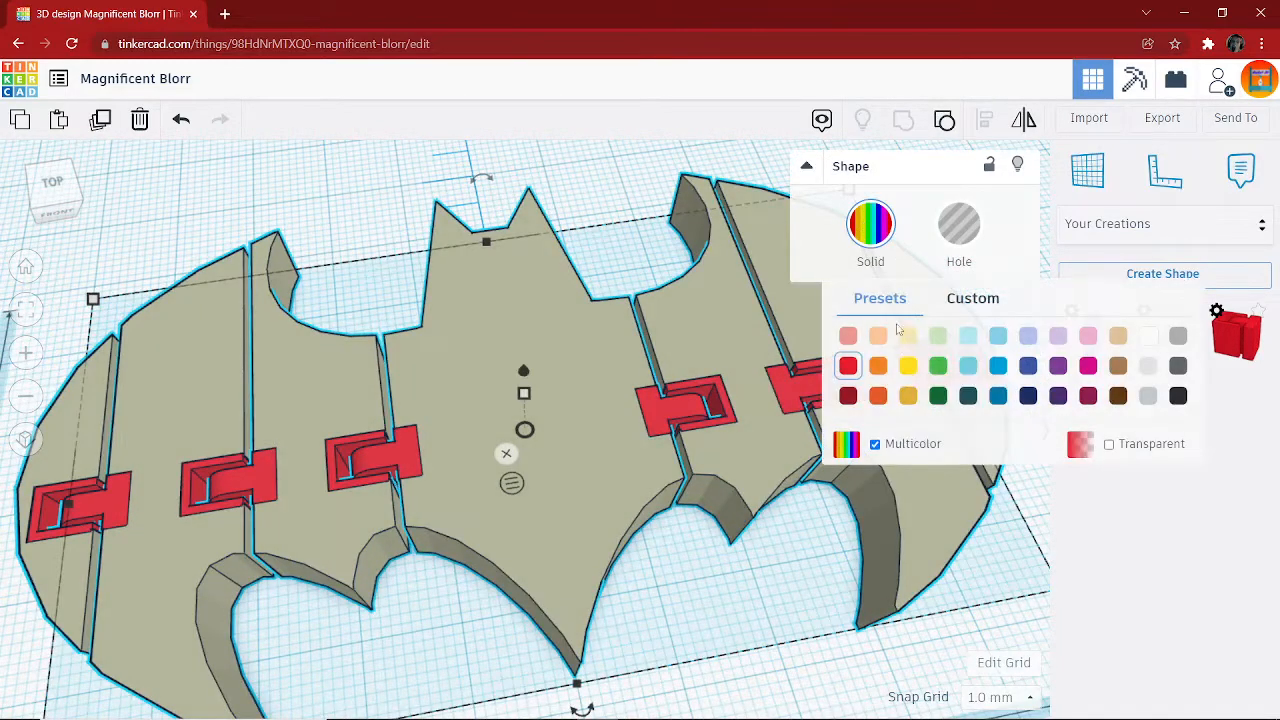
click(1178, 395)
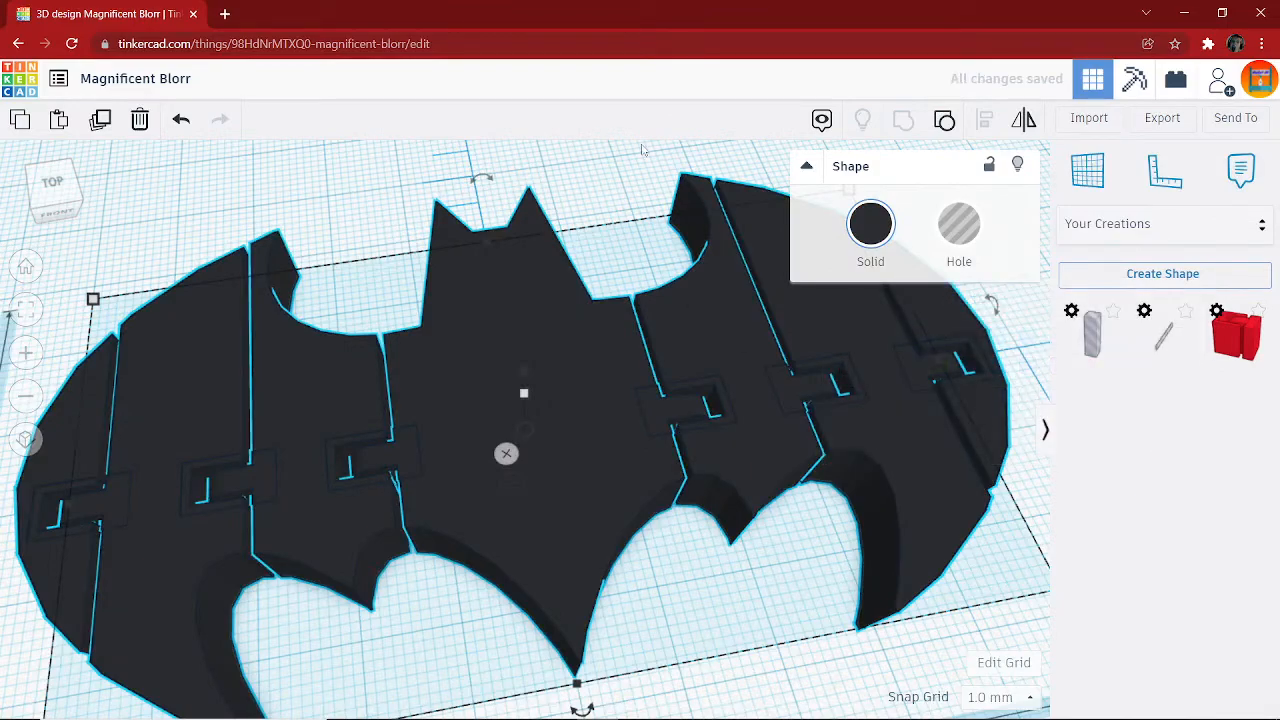
click(608, 210)
right_drag(611, 383, 432, 278)
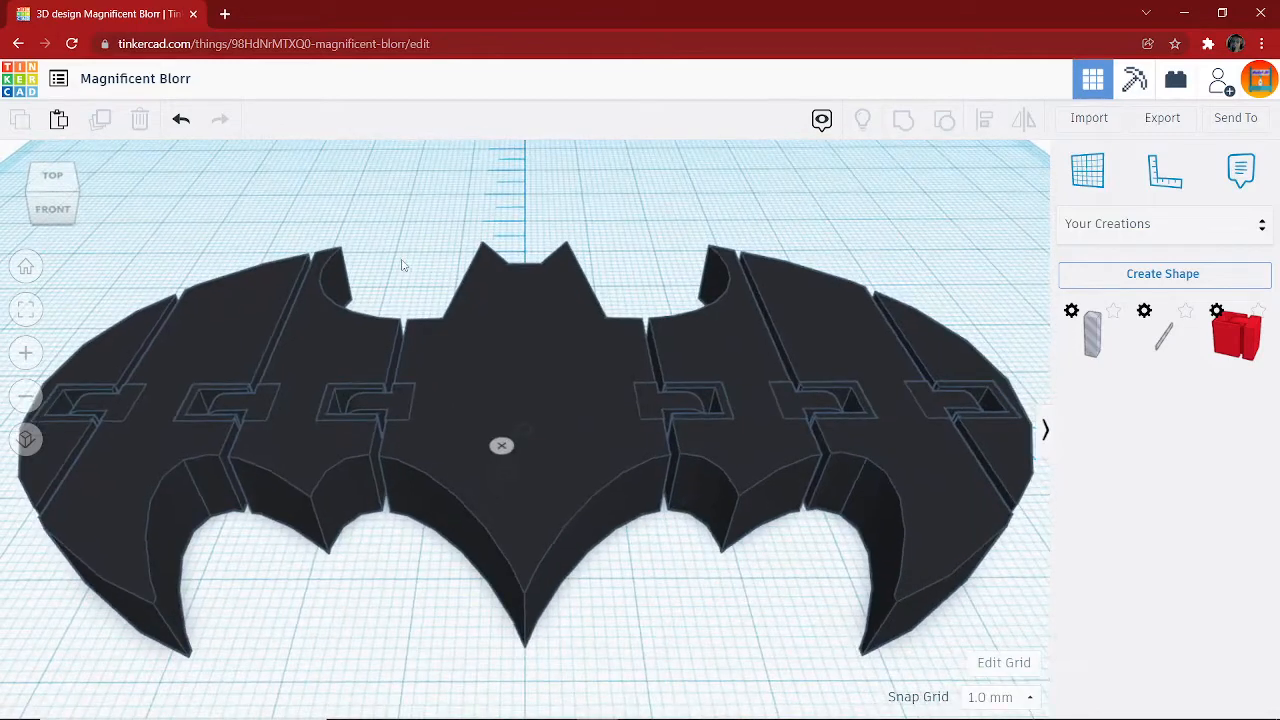